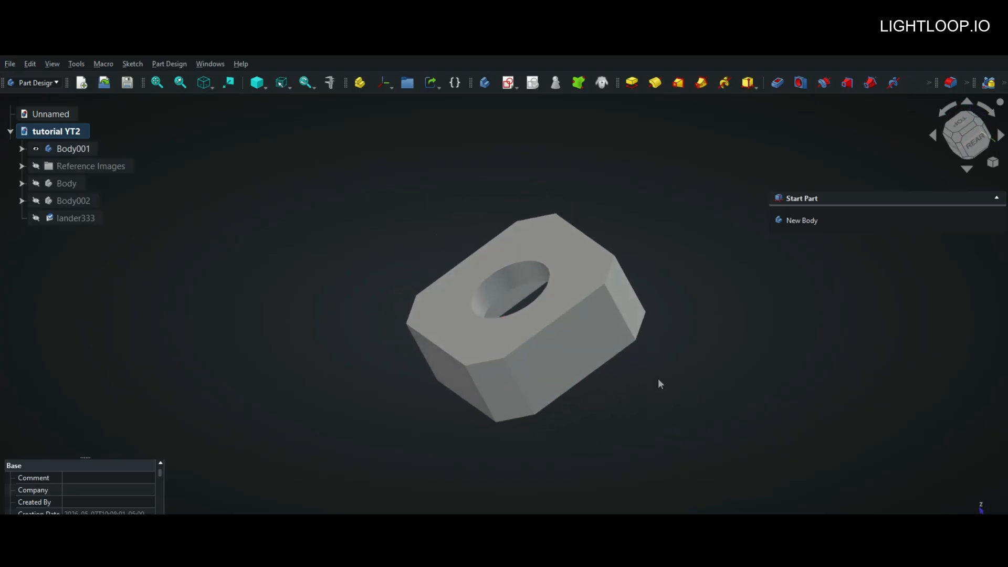
{"action": "middle_click_drag", "start_coordinate": [706, 374], "coordinate": [702, 376]}
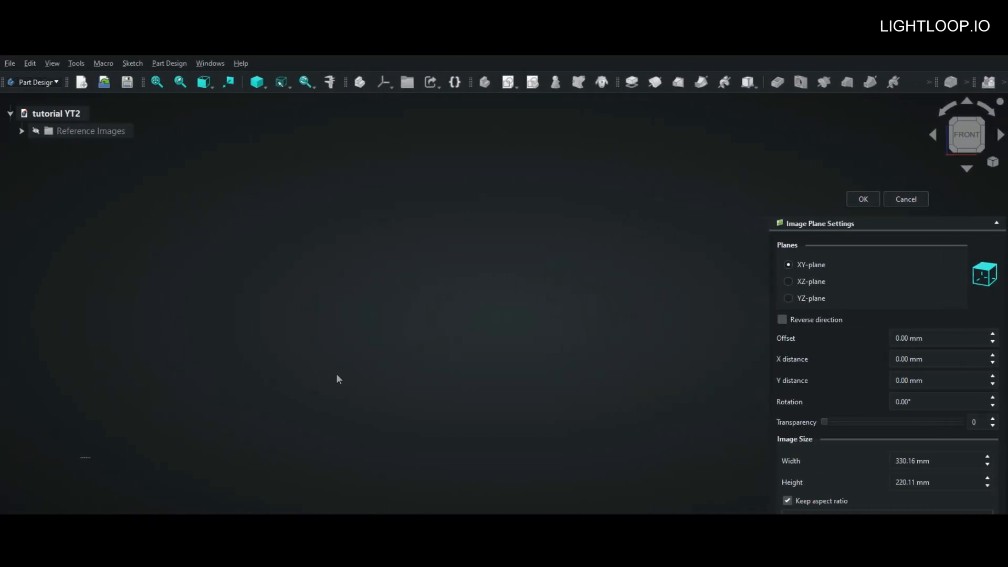
Step: Preview the Lander 3D 3/4 reference image, hide it again and display Lander 2D Black
{"action": "mouse_move", "coordinate": [43, 194]}
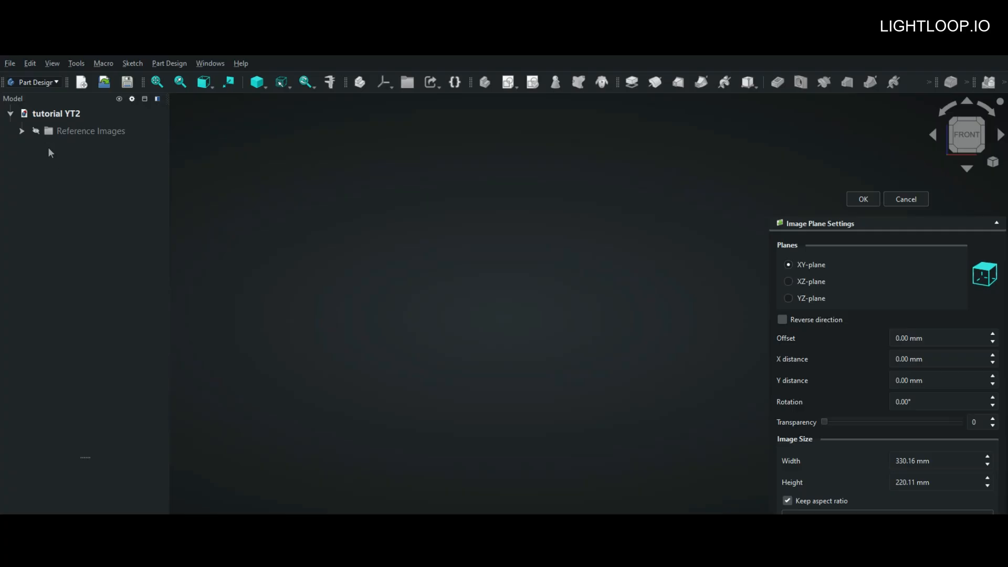
{"action": "left_click", "coordinate": [20, 131]}
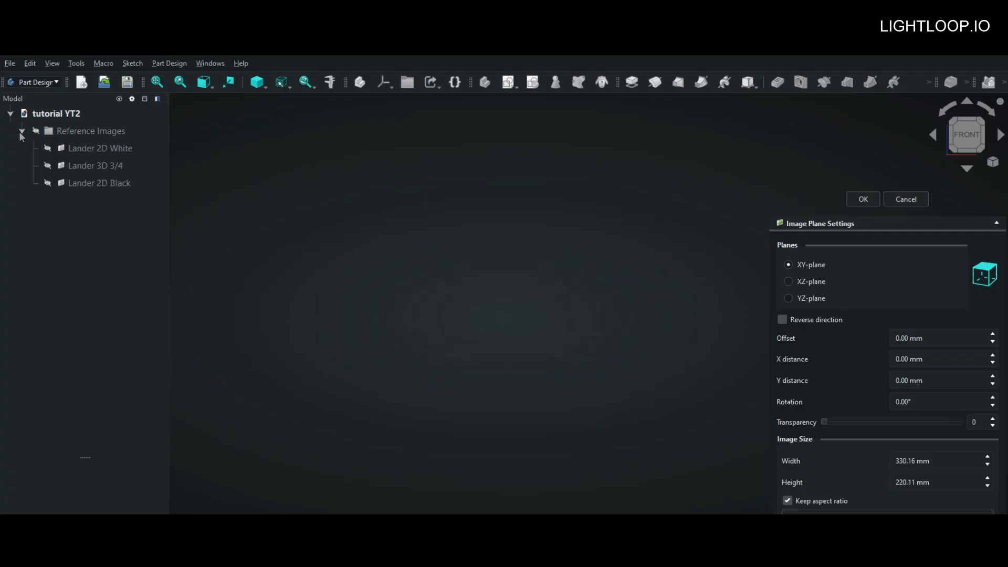
{"action": "left_click", "coordinate": [105, 149]}
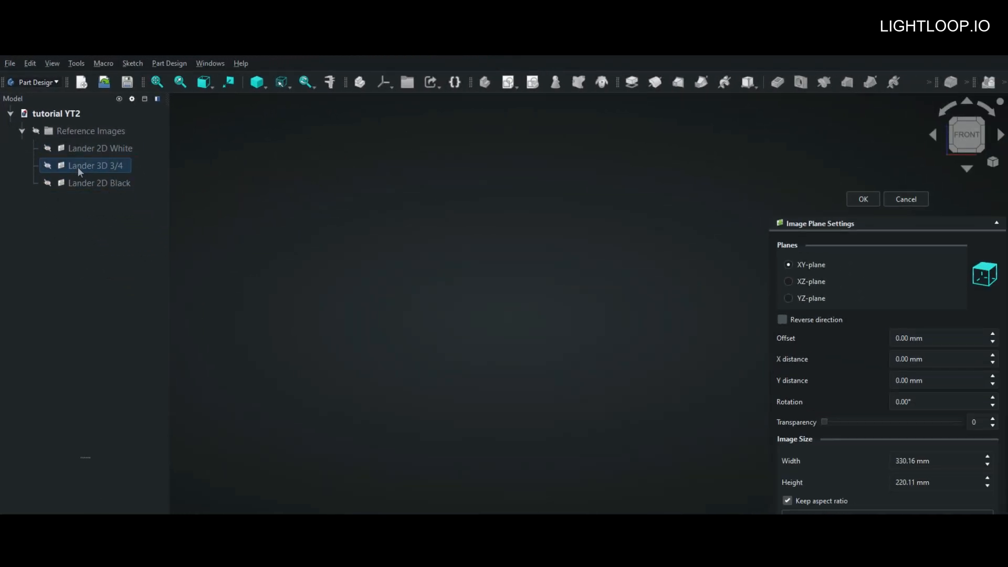
{"action": "left_click", "coordinate": [48, 167]}
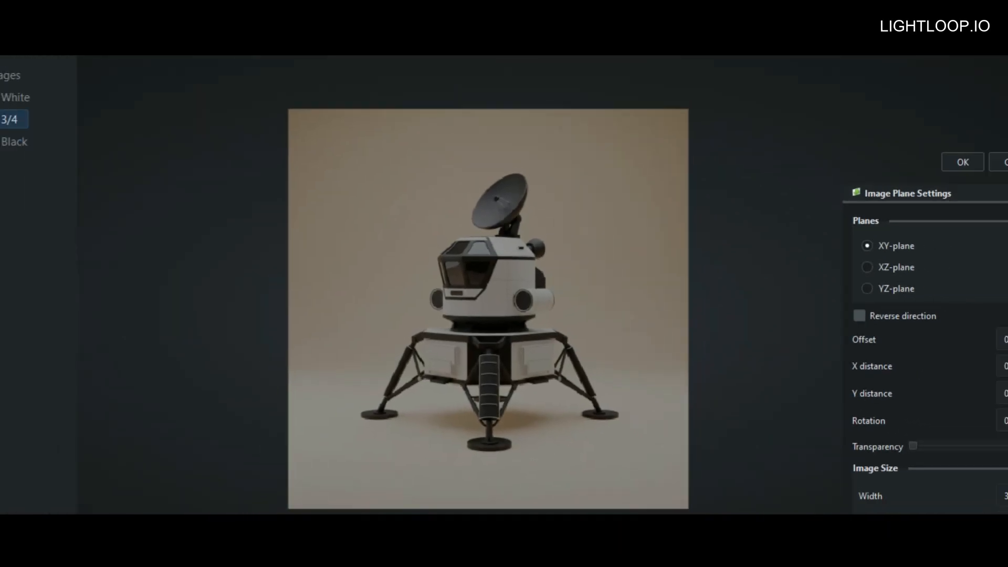
{"action": "left_click", "coordinate": [48, 166]}
{"action": "left_click", "coordinate": [46, 183]}
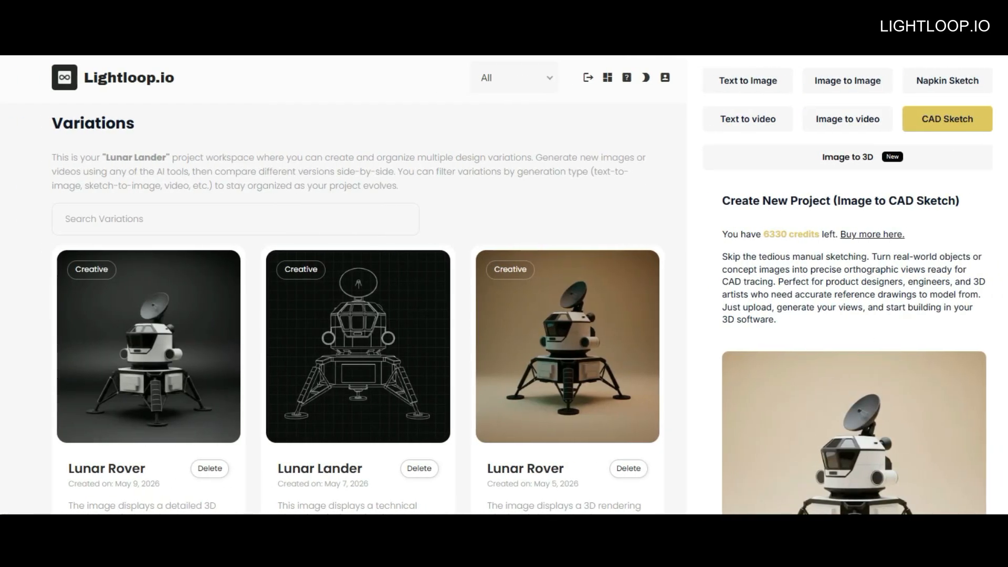
Step: Look through the Lunar Lander project's variations and the Image to CAD Sketch settings on Lightloop.io
{"action": "scroll", "coordinate": [503, 309], "scroll_direction": "down", "scroll_amount": 5}
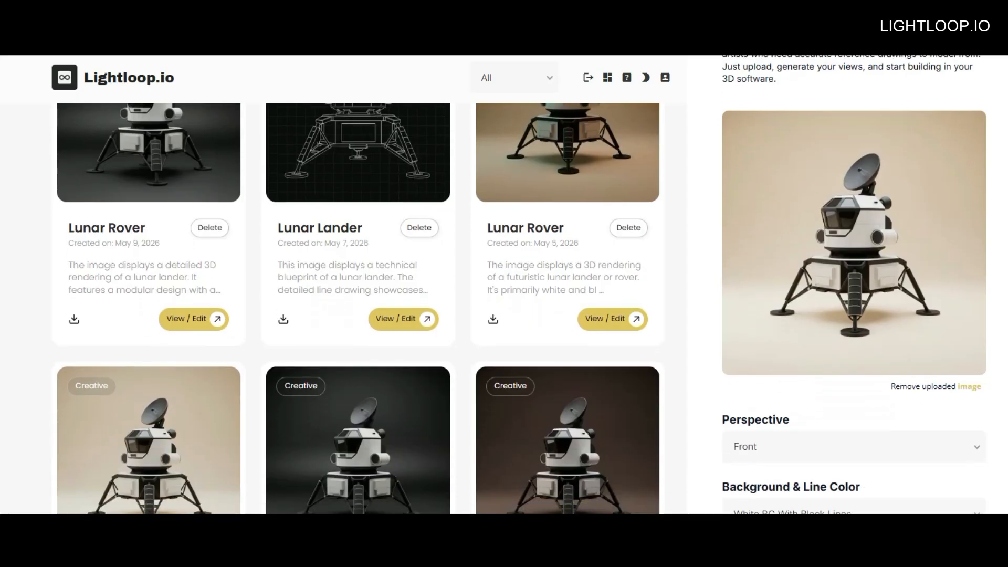
{"action": "scroll", "coordinate": [1005, 216], "scroll_direction": "up", "scroll_amount": 5}
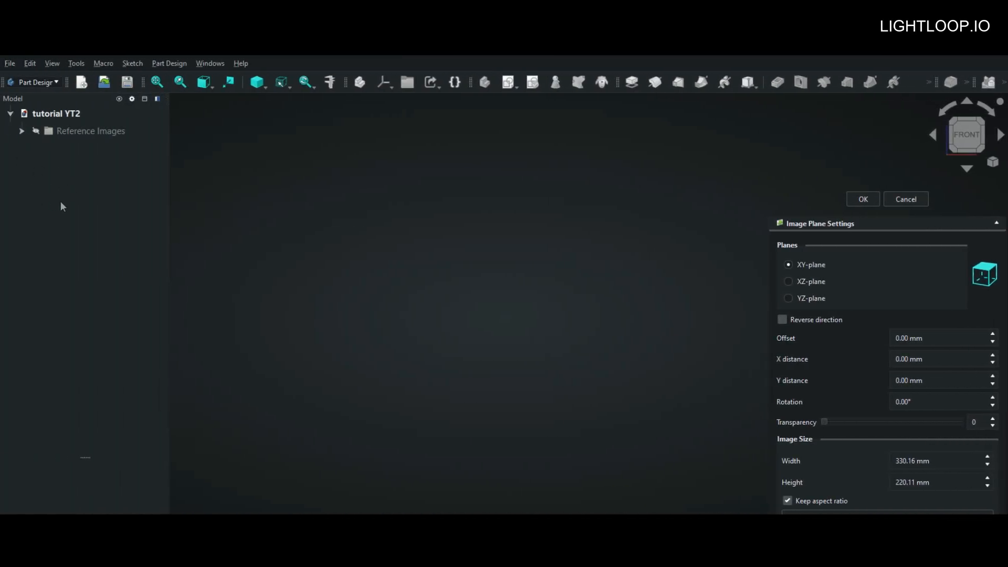
Step: Display the Lander 3D 3/4 image from the Reference Images group
{"action": "left_click", "coordinate": [21, 130]}
{"action": "left_click", "coordinate": [89, 165]}
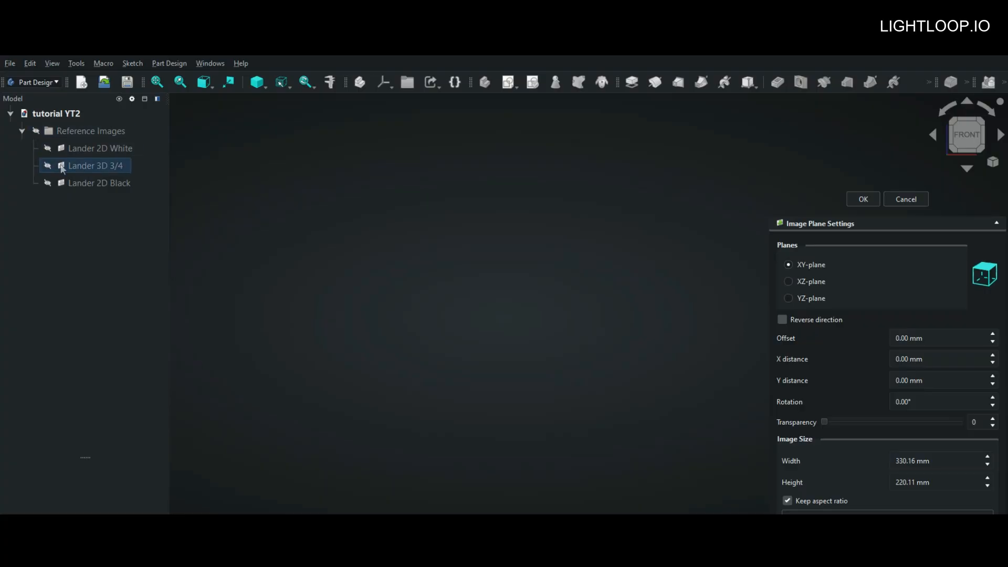
{"action": "left_click", "coordinate": [48, 165]}
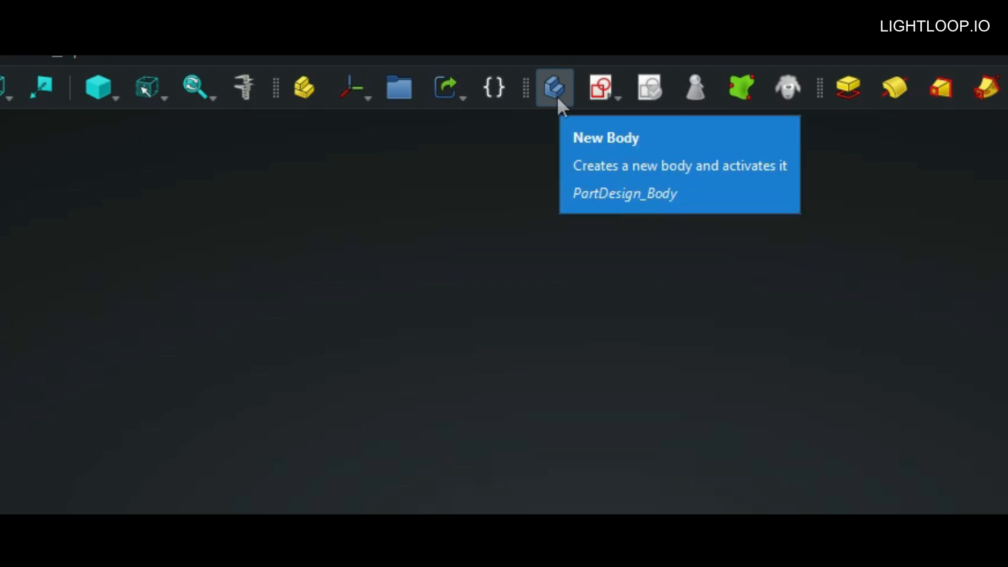
Step: Create a new body in the tutorial YT2 document and make its origin visible
{"action": "left_click", "coordinate": [556, 95]}
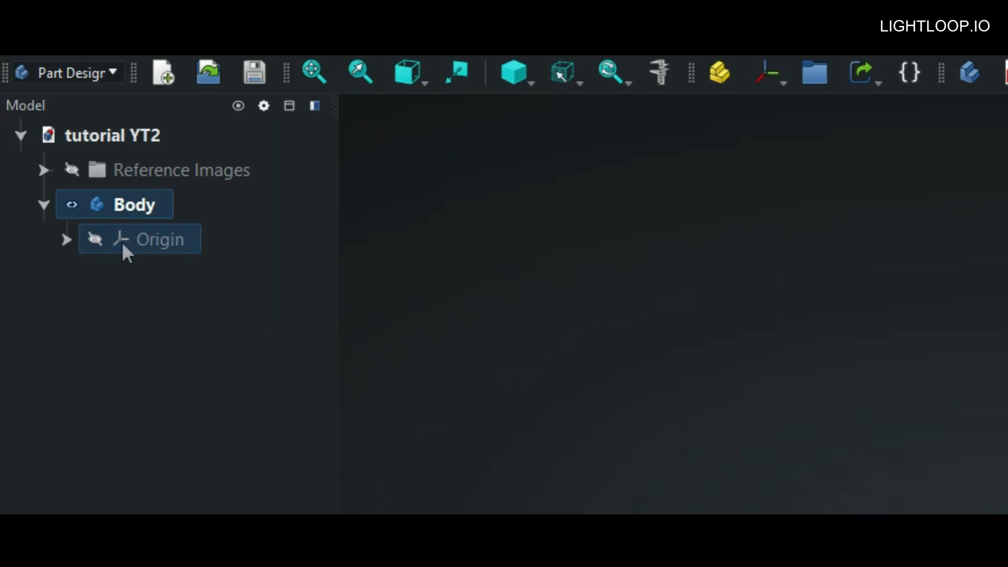
{"action": "left_click", "coordinate": [148, 241]}
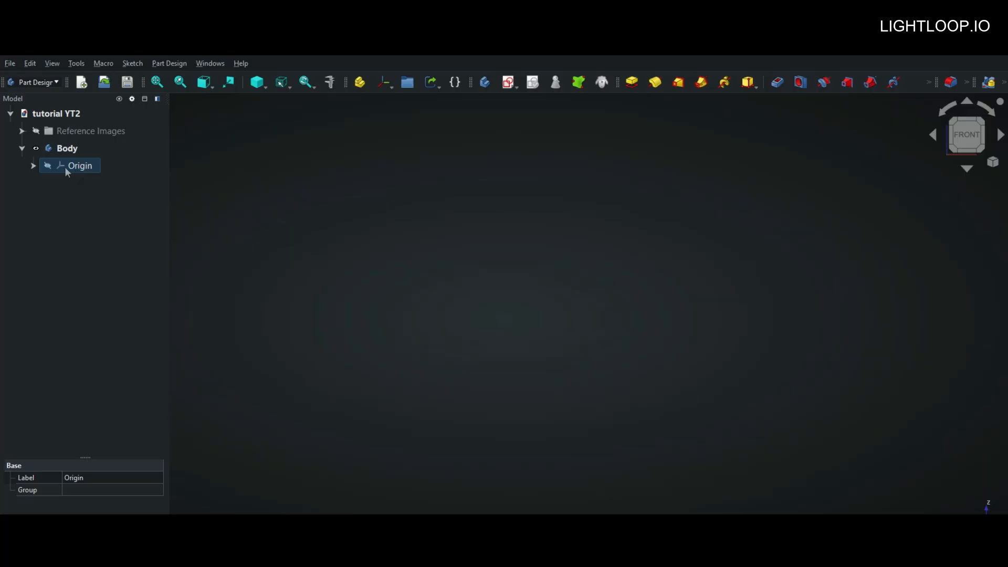
{"action": "key", "text": "space"}
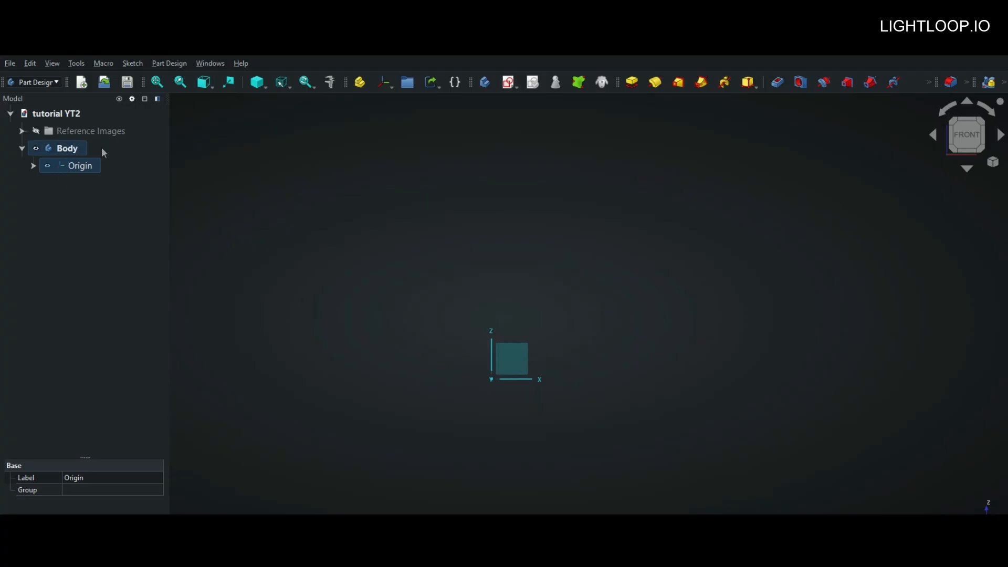
{"action": "scroll", "coordinate": [556, 371], "scroll_direction": "up", "scroll_amount": 1}
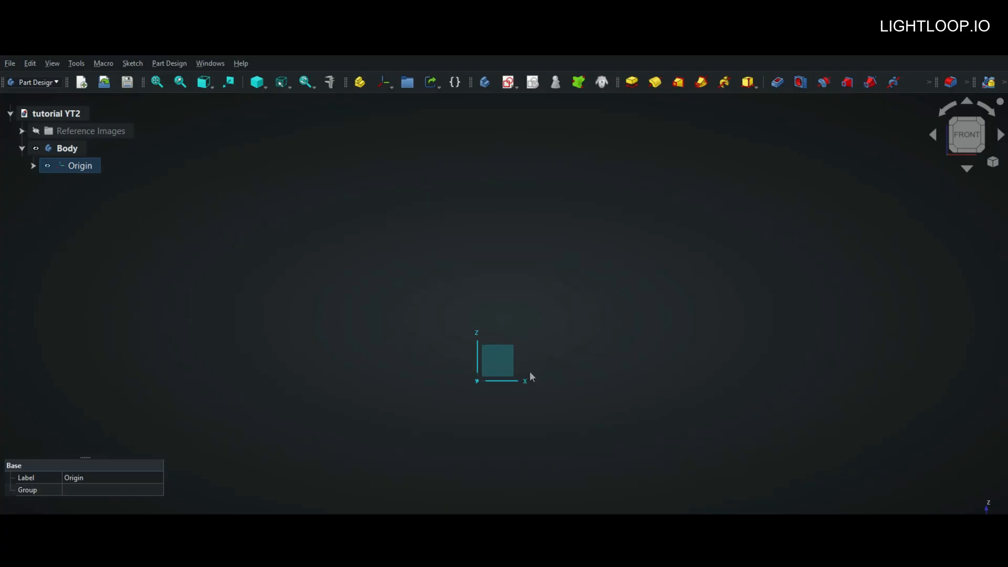
{"action": "left_click", "coordinate": [530, 372]}
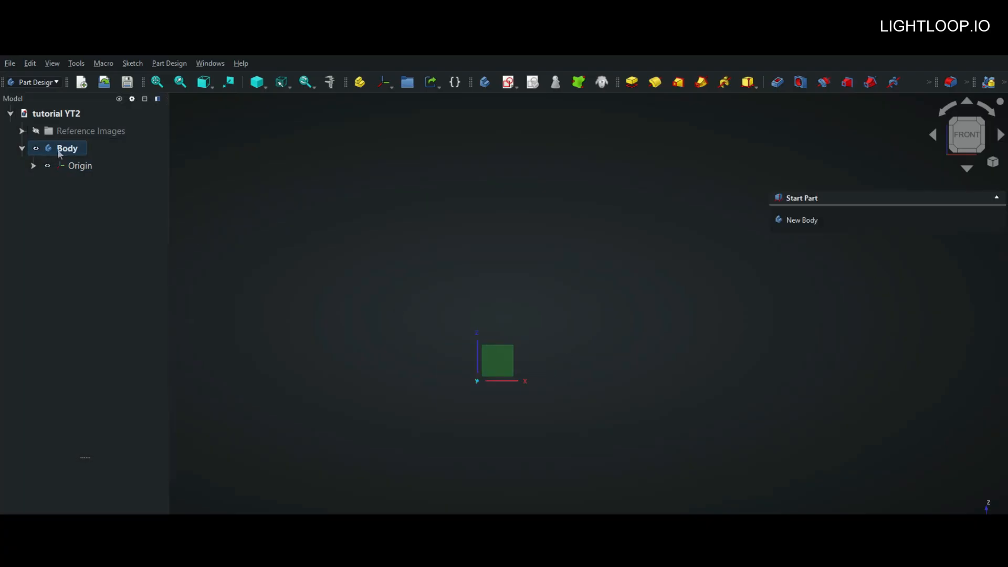
Step: Examine the axes and planes inside the body's origin, and highlight the body in the view
{"action": "left_click", "coordinate": [33, 165]}
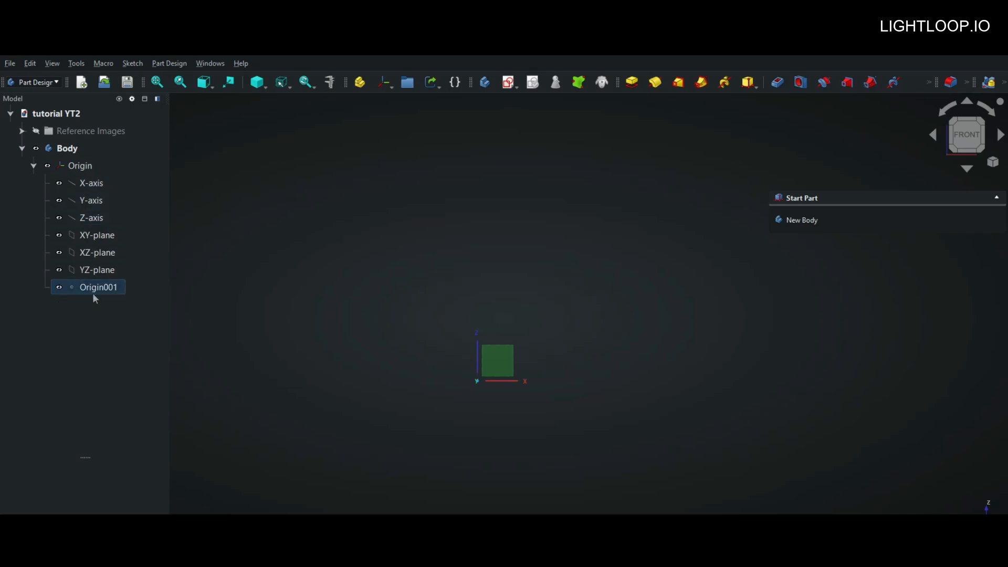
{"action": "left_click", "coordinate": [32, 166]}
{"action": "left_click", "coordinate": [67, 148]}
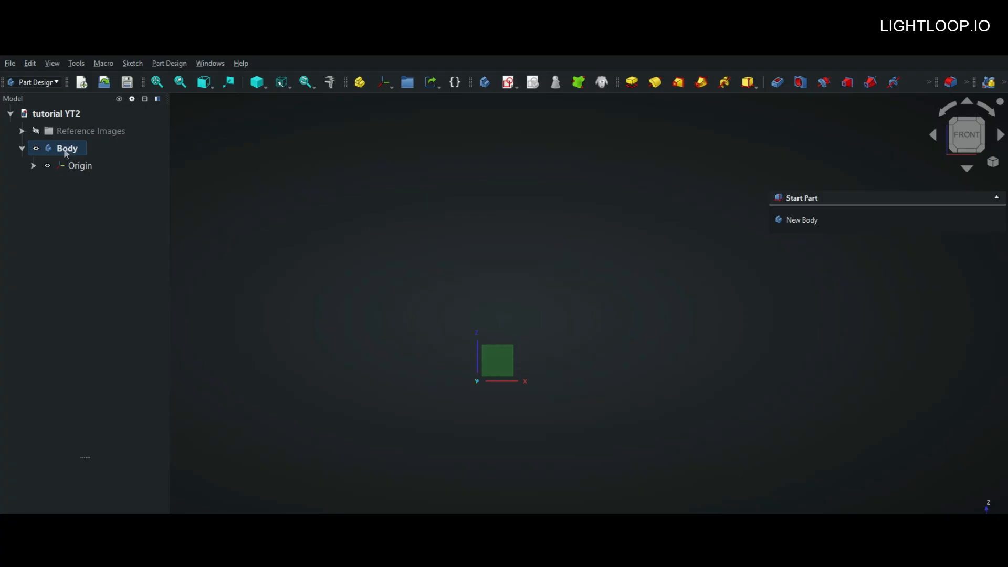
{"action": "left_click", "coordinate": [66, 150]}
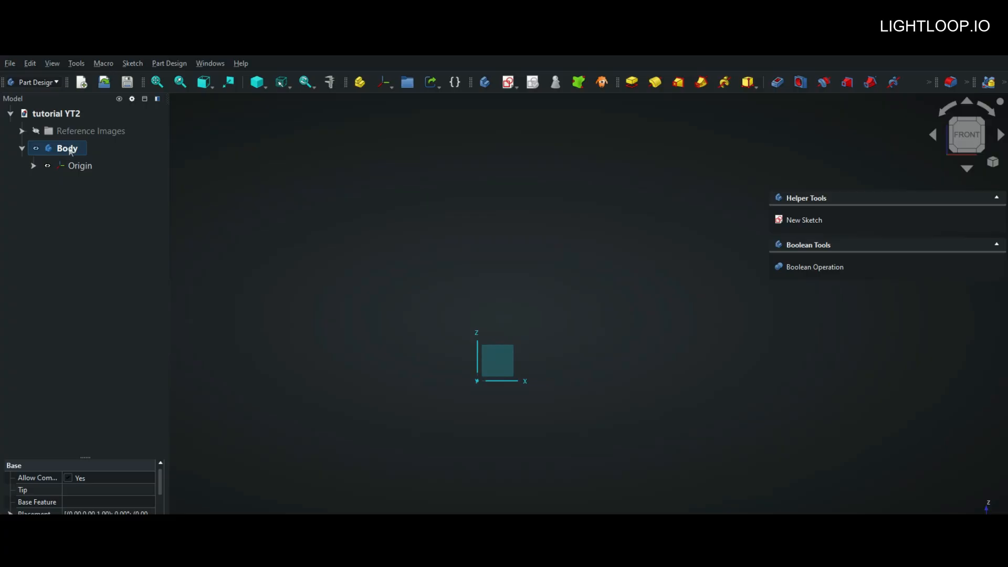
{"action": "left_click", "coordinate": [71, 209]}
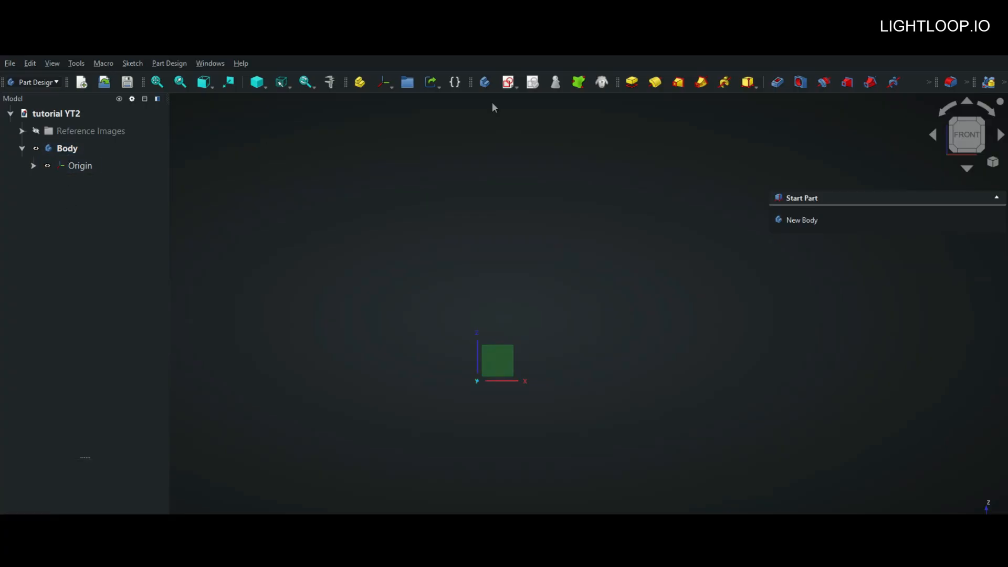
Step: Create a second body and delete it from the document
{"action": "left_click", "coordinate": [487, 86]}
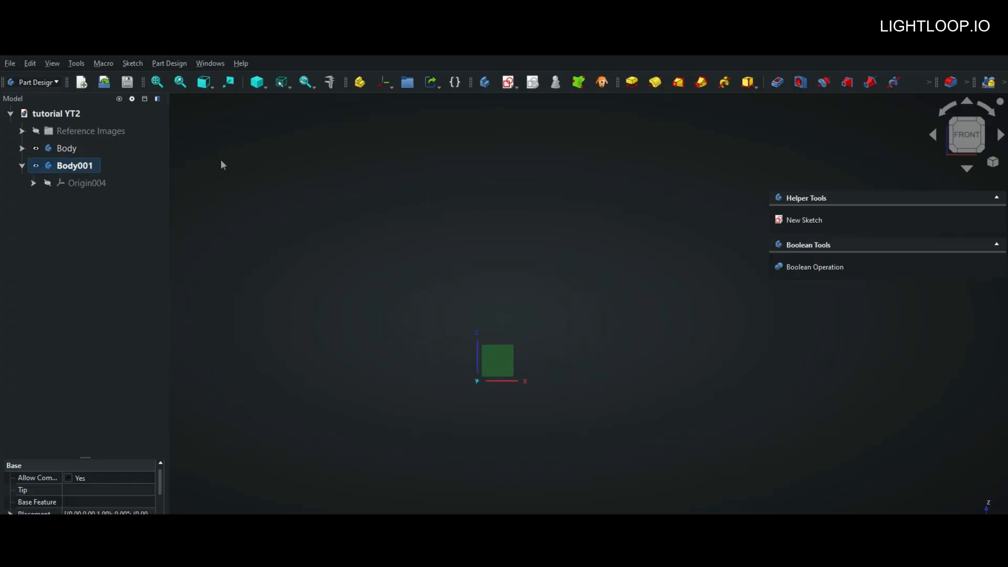
{"action": "right_click", "coordinate": [71, 165]}
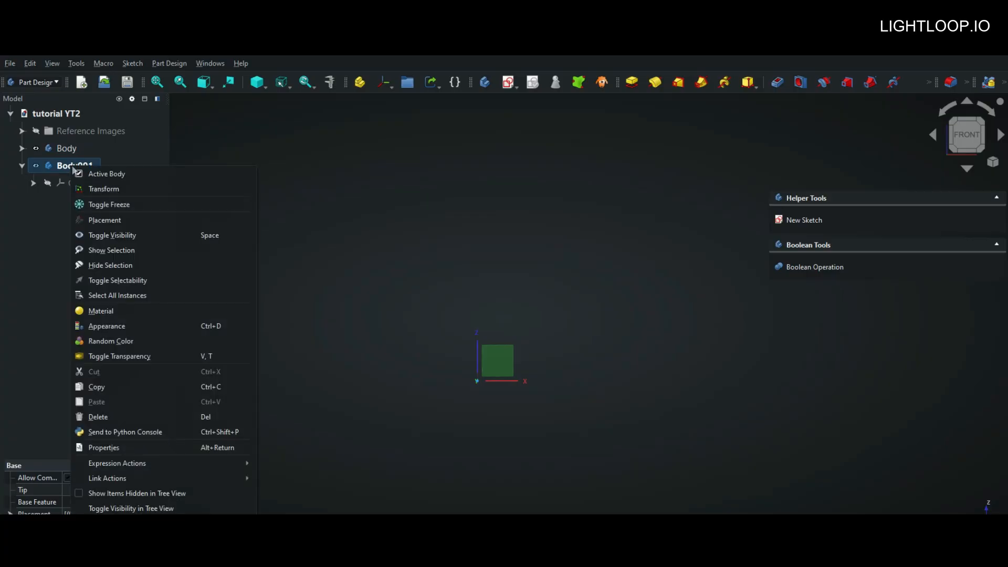
{"action": "left_click", "coordinate": [96, 417]}
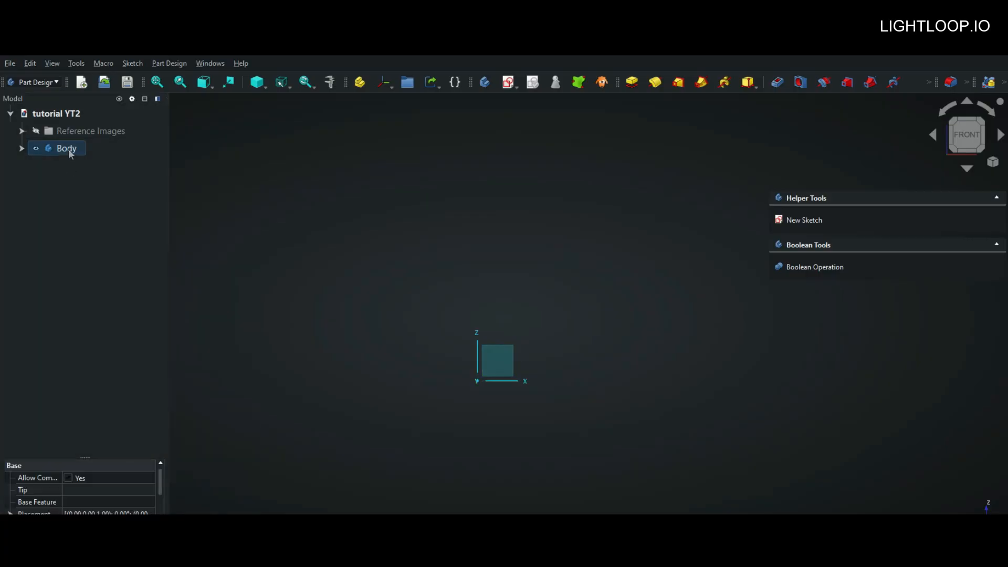
Step: Rename the remaining body as Moonlander Base
{"action": "left_click", "coordinate": [70, 150]}
{"action": "type", "text": "Moonlander Base"}
{"action": "key", "text": "Return"}
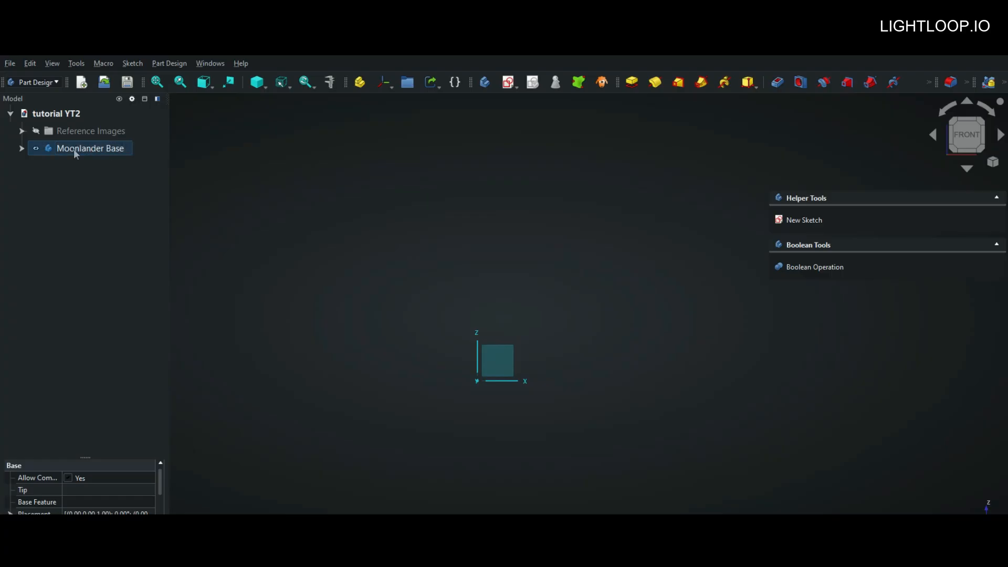
Step: Hide and show the Moonlander Base body's origin a few times, leaving it visible
{"action": "left_click", "coordinate": [21, 148]}
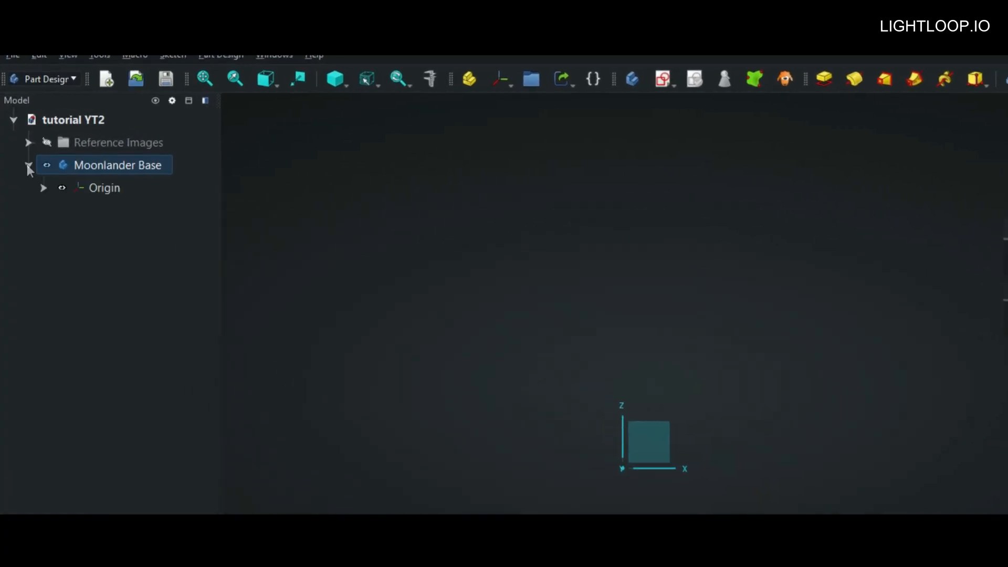
{"action": "left_click", "coordinate": [76, 169]}
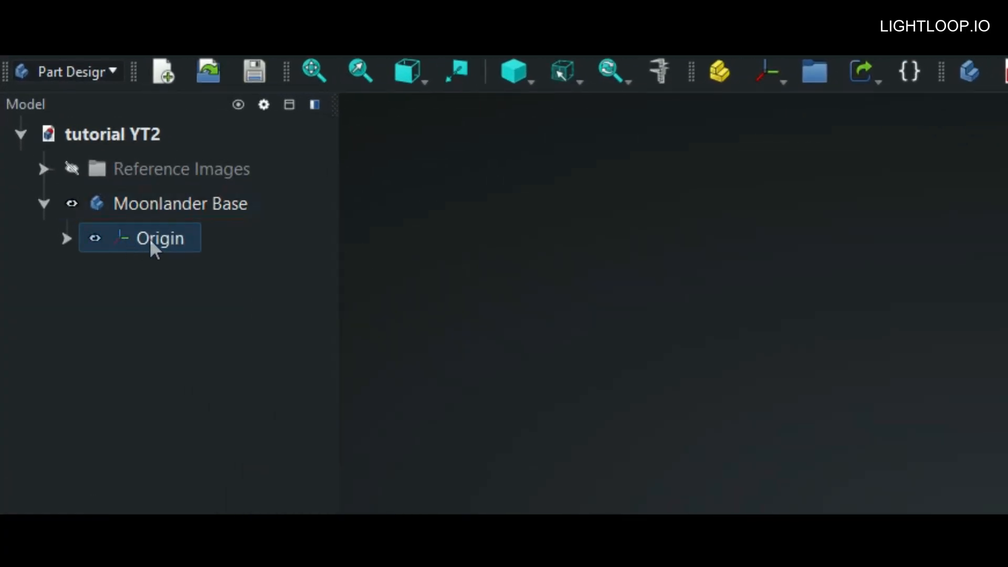
{"action": "left_click", "coordinate": [95, 238]}
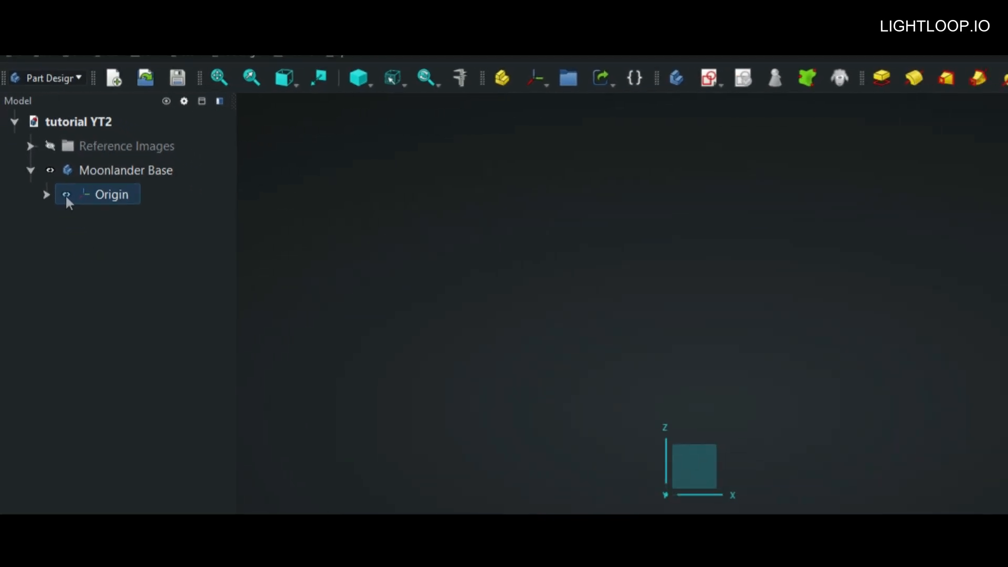
{"action": "left_click", "coordinate": [48, 166]}
{"action": "left_click", "coordinate": [47, 166]}
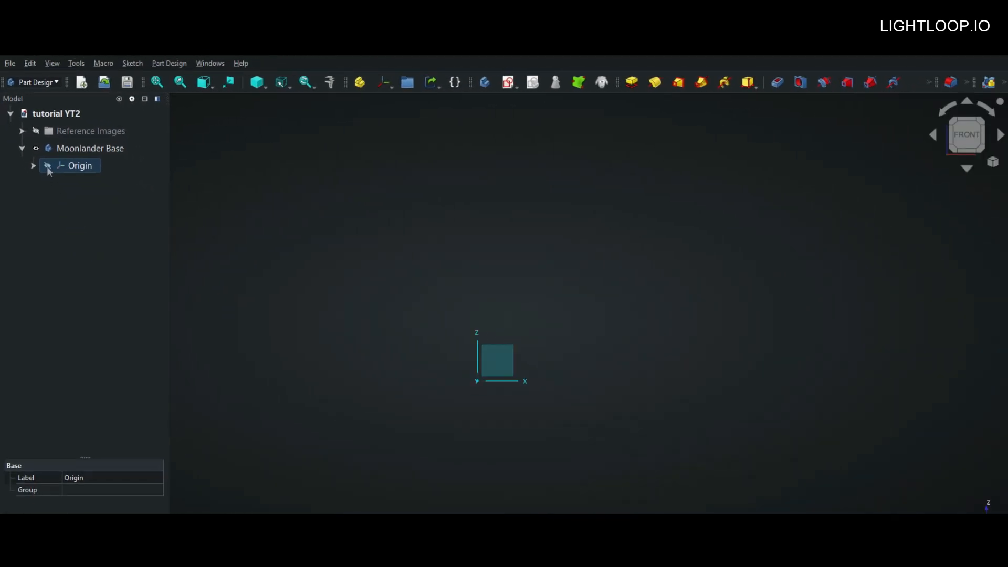
{"action": "left_click", "coordinate": [47, 166]}
{"action": "left_click", "coordinate": [47, 166]}
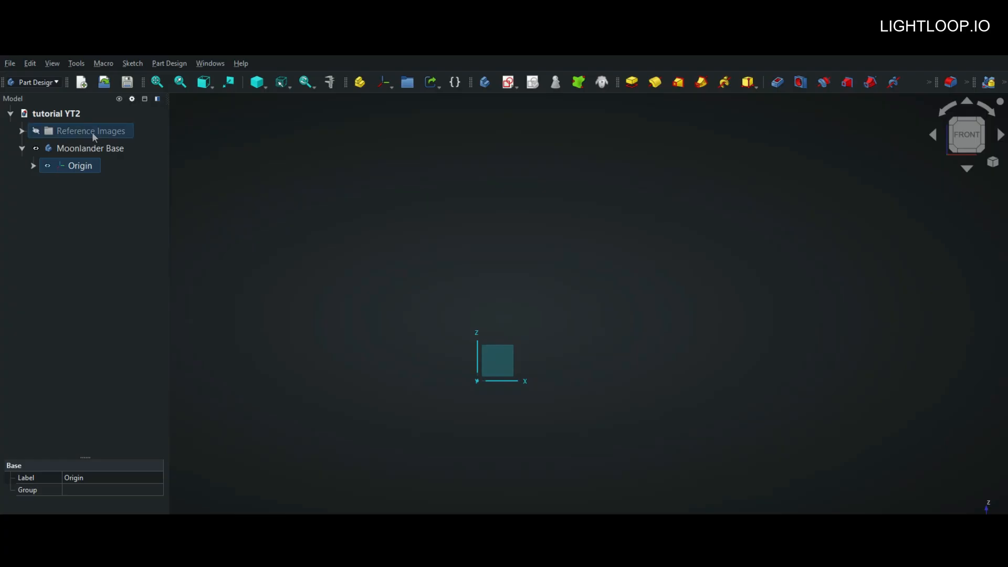
Step: Show the Lander 2D Black image behind the origin planes
{"action": "left_click", "coordinate": [21, 130]}
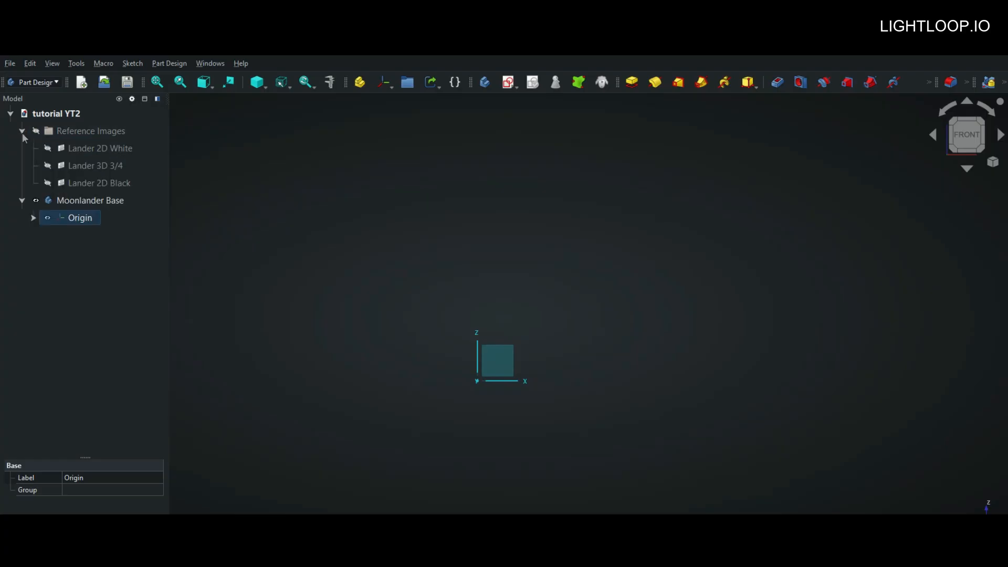
{"action": "left_click", "coordinate": [47, 184]}
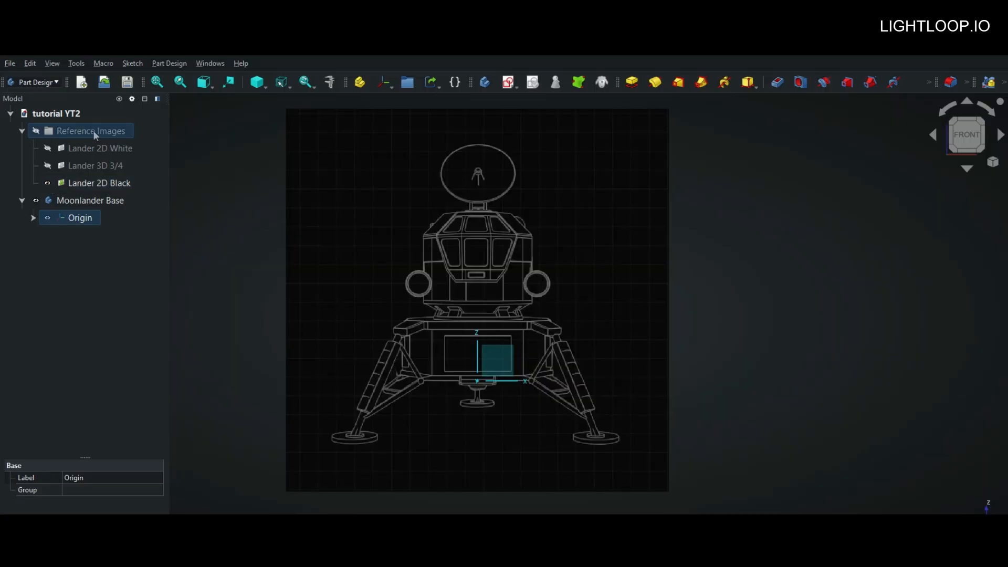
{"action": "left_click", "coordinate": [10, 64]}
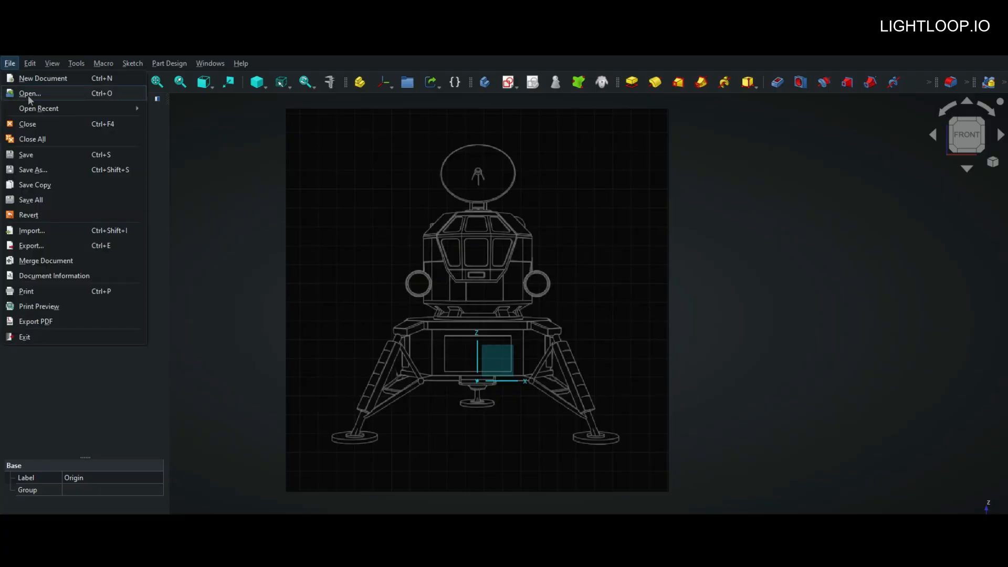
{"action": "left_click", "coordinate": [202, 126]}
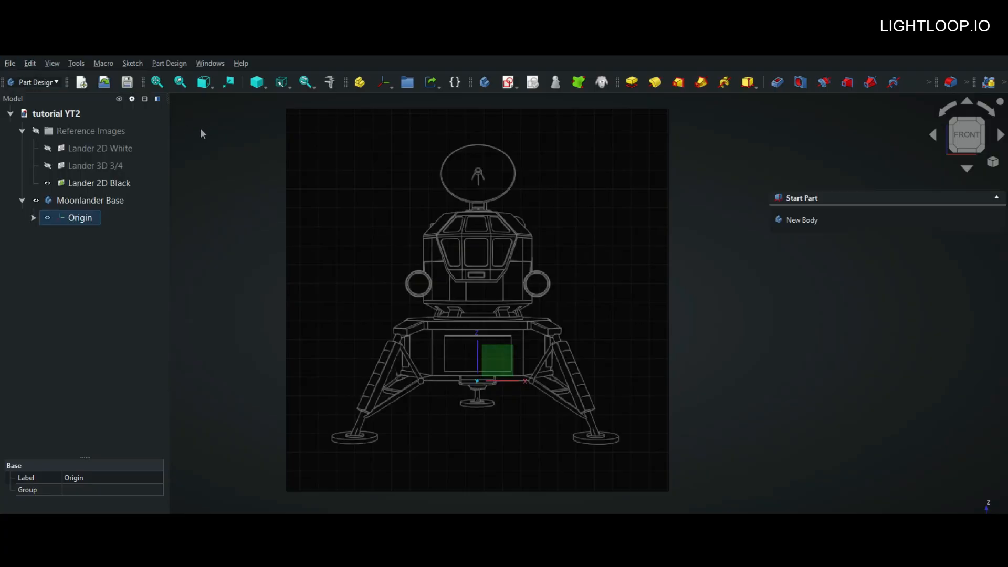
Step: Review the image plane settings of Lander 2D Black, close them and hide the image
{"action": "left_click", "coordinate": [85, 184]}
{"action": "double_click", "coordinate": [86, 183]}
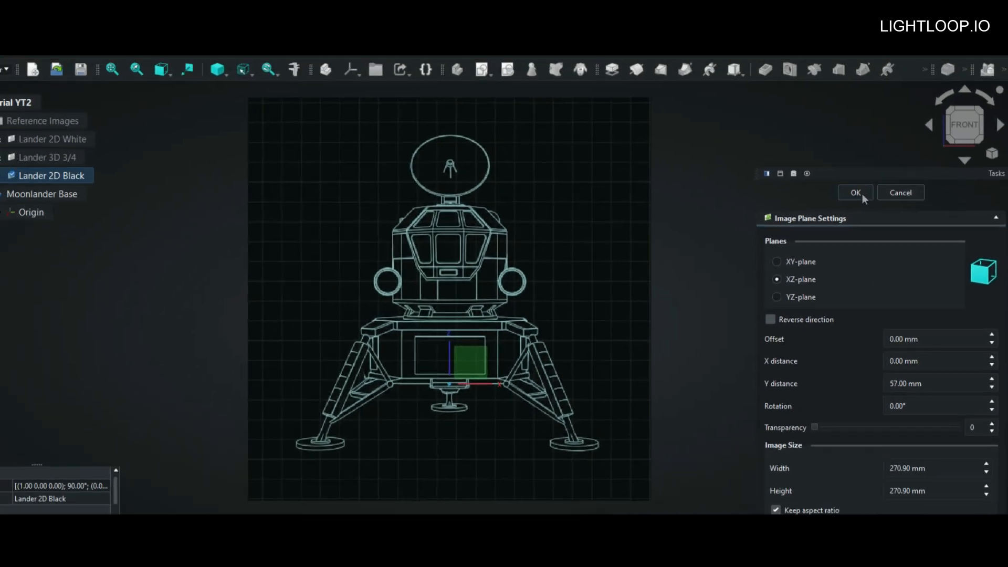
{"action": "left_click", "coordinate": [718, 74]}
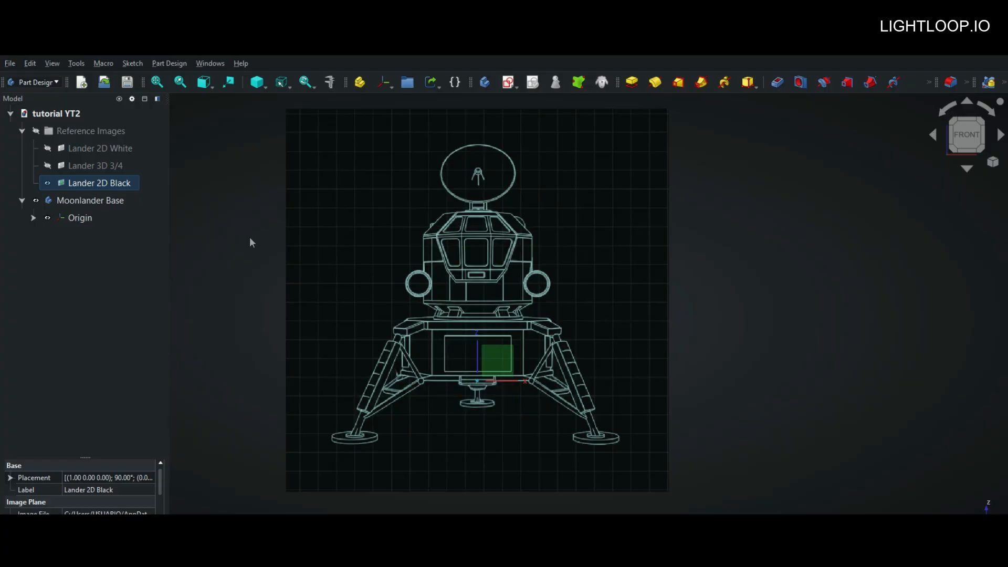
{"action": "double_click", "coordinate": [47, 184]}
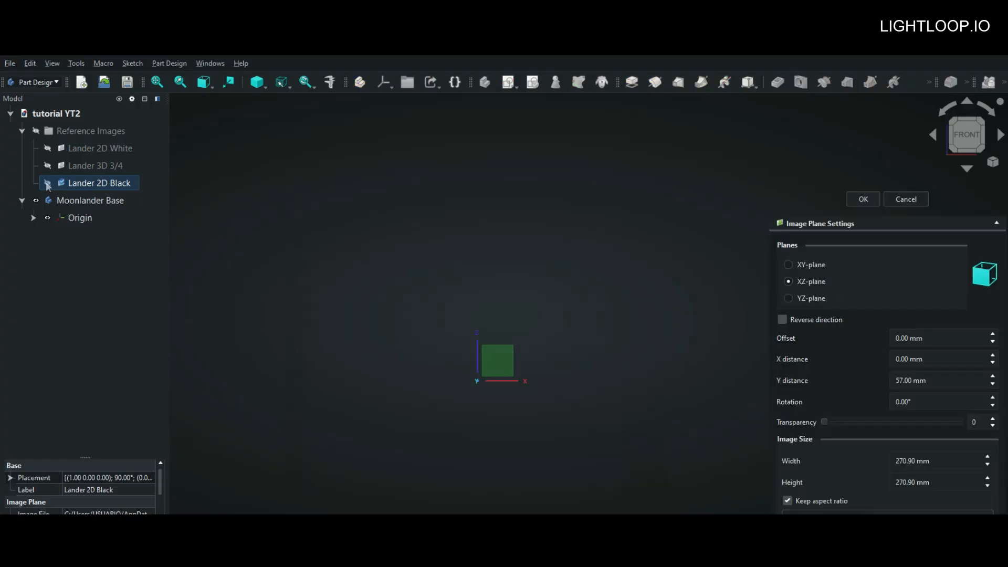
Step: Show the Lander 2D Black image and set its Y distance to 55 mm in the image plane settings
{"action": "left_click", "coordinate": [47, 184]}
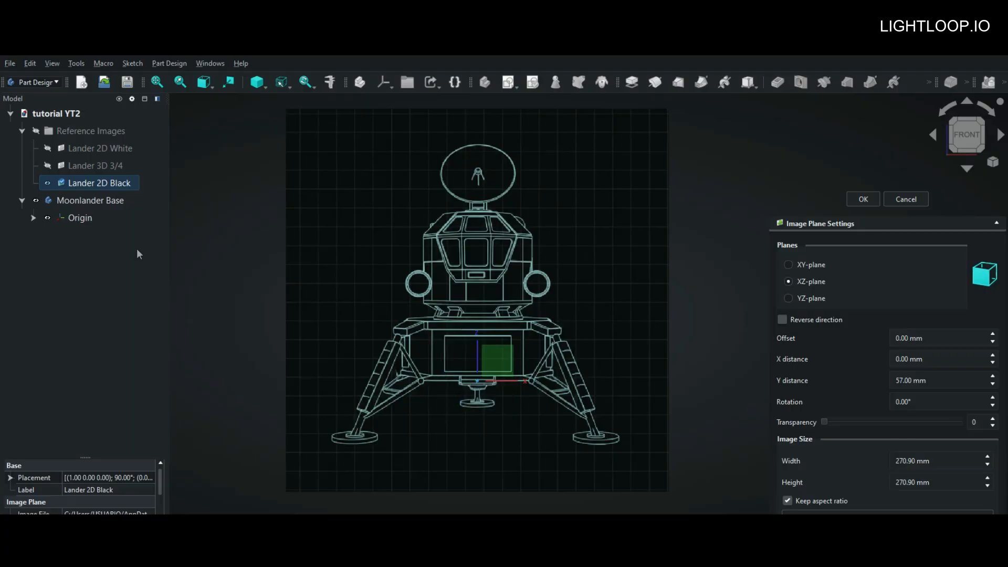
{"action": "left_click", "coordinate": [47, 218]}
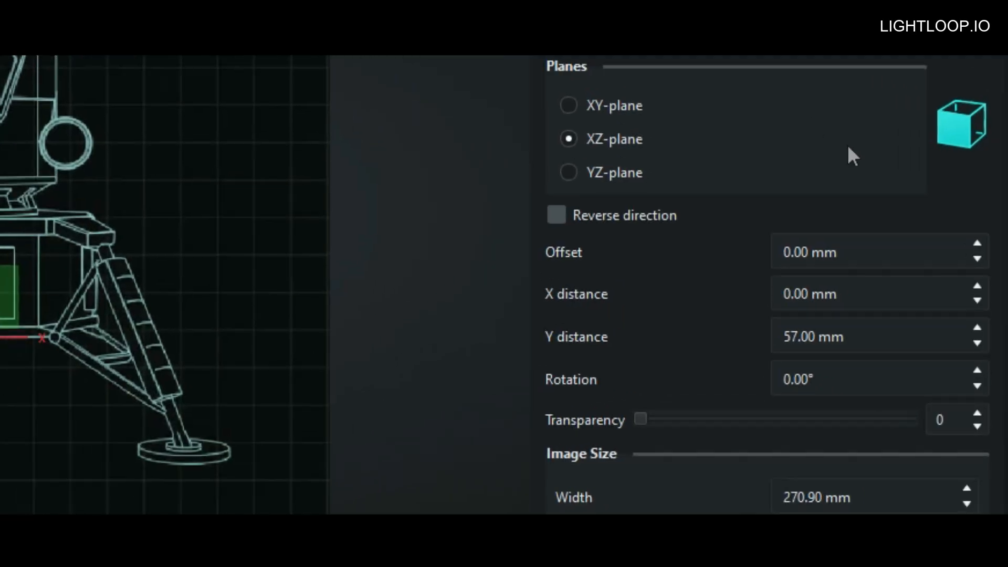
{"action": "left_click", "coordinate": [792, 336]}
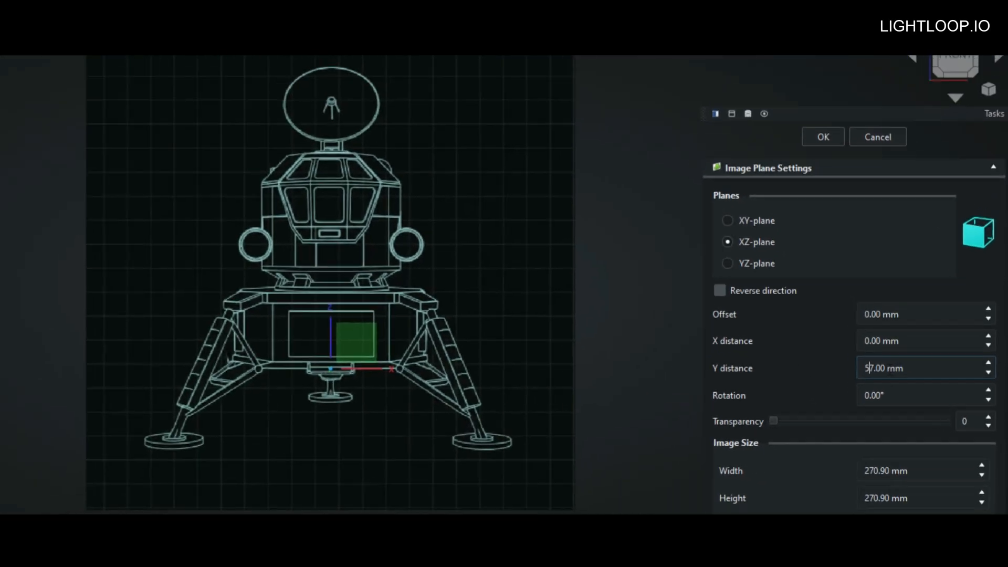
{"action": "scroll", "coordinate": [869, 368], "scroll_direction": "up", "scroll_amount": 7}
{"action": "scroll", "coordinate": [869, 368], "scroll_direction": "down", "scroll_amount": 5}
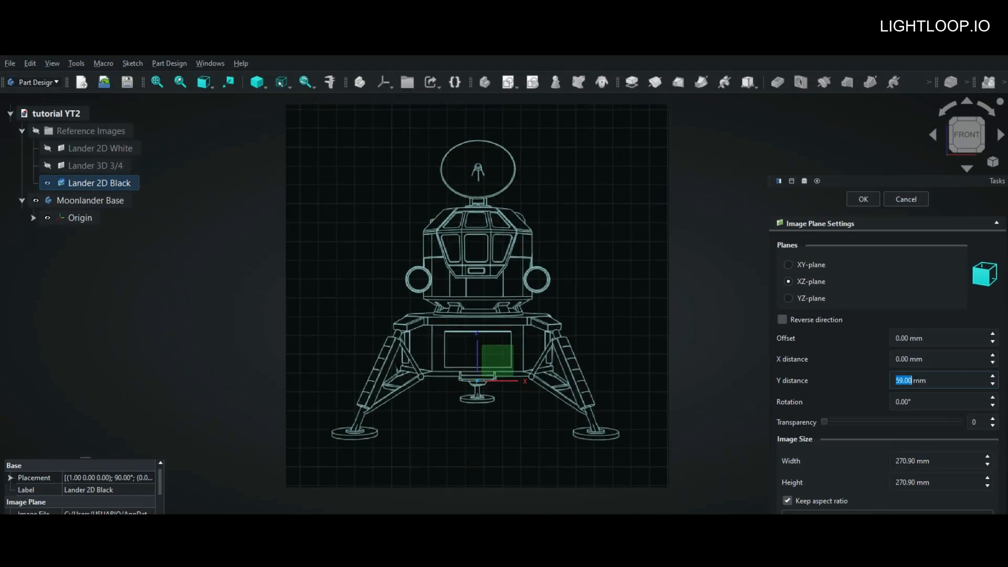
{"action": "scroll", "coordinate": [934, 380], "scroll_direction": "down", "scroll_amount": 4}
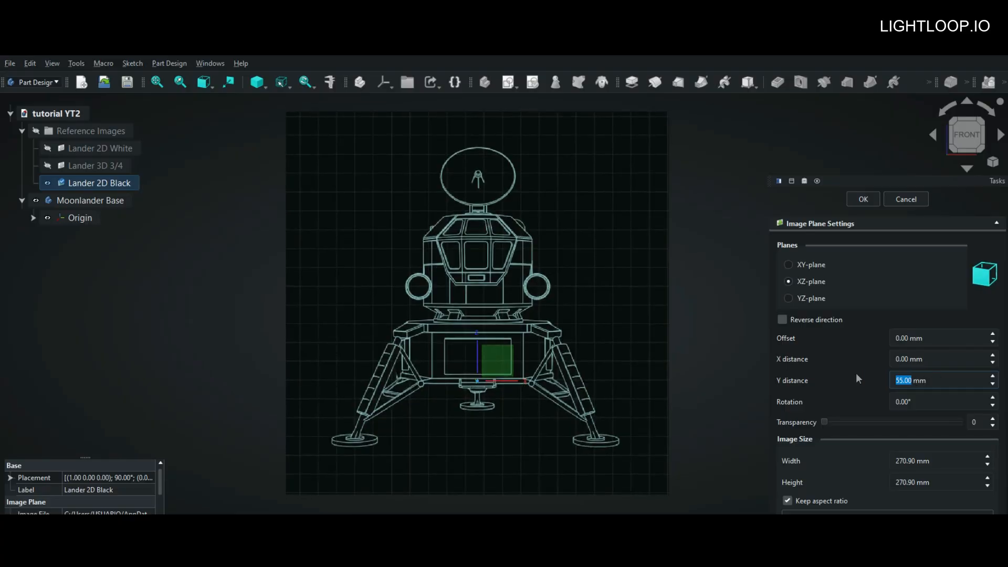
{"action": "left_click", "coordinate": [863, 200]}
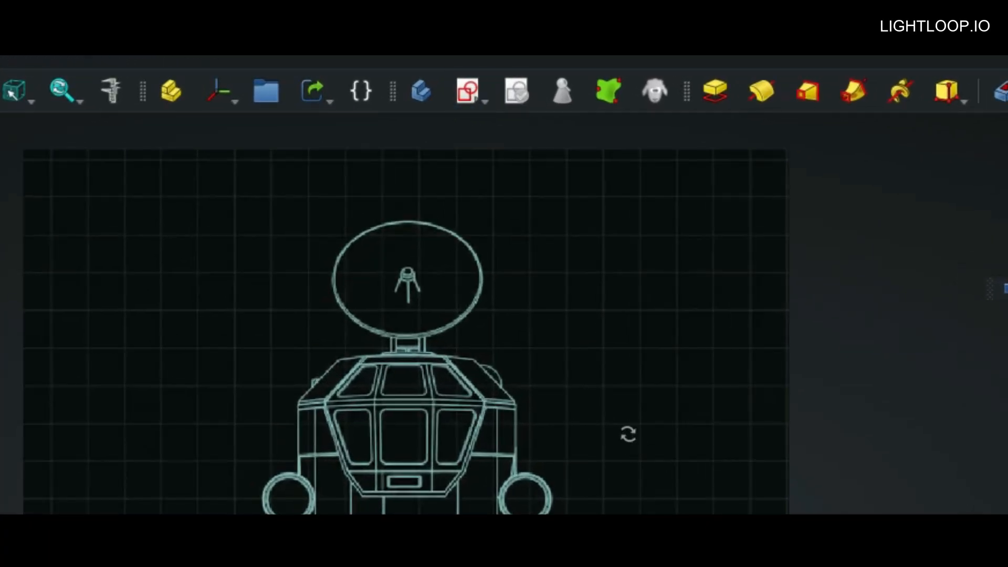
Step: Start a new sketch on the XY plane of the Moonlander Base body from the top view
{"action": "middle_click_drag", "start_coordinate": [628, 432], "coordinate": [533, 564]}
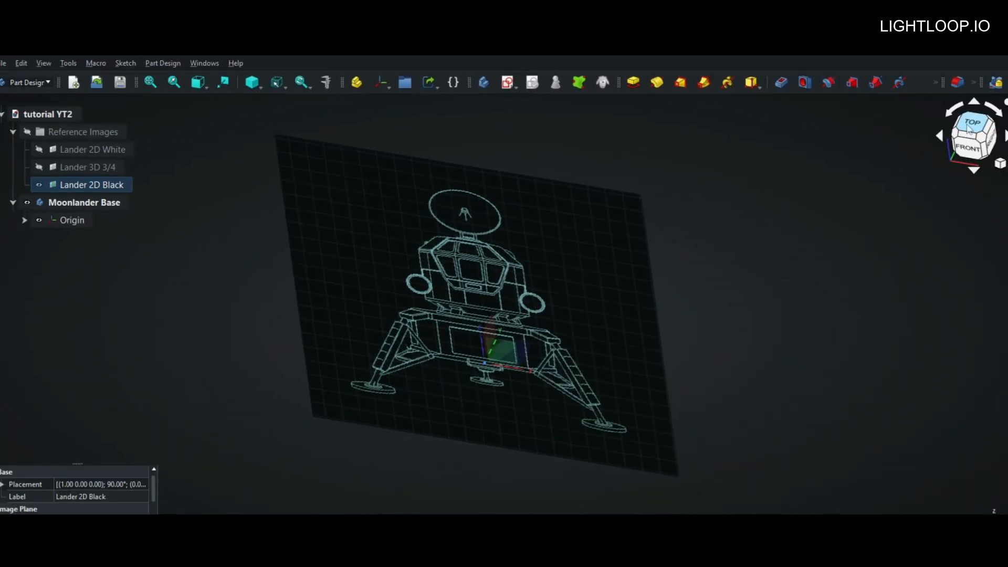
{"action": "left_click", "coordinate": [966, 128]}
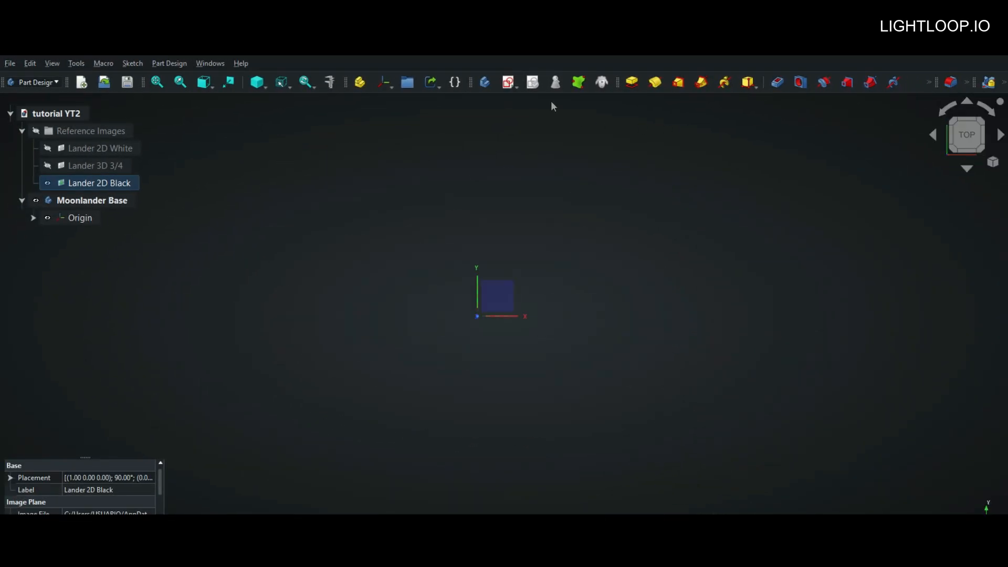
{"action": "left_click", "coordinate": [508, 84]}
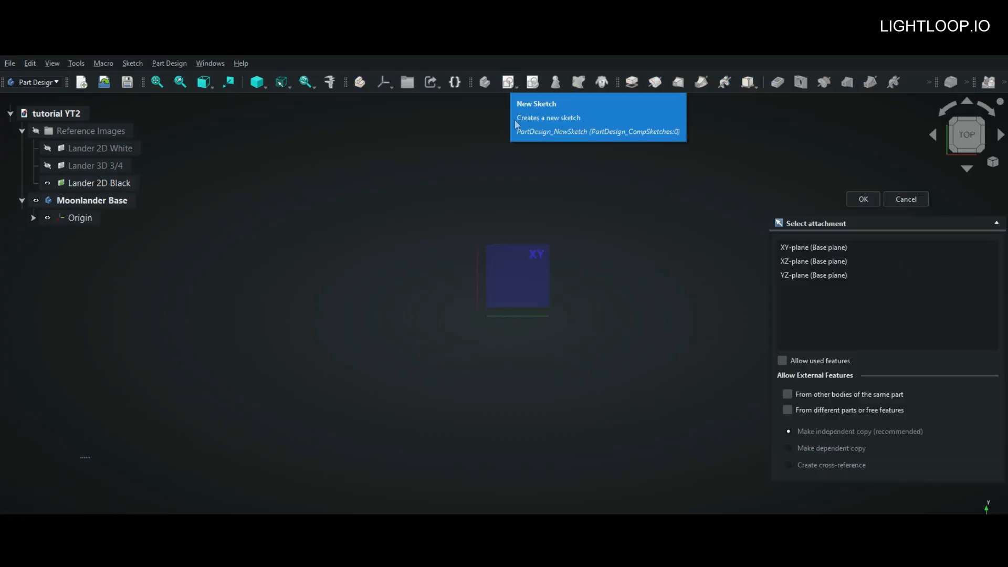
{"action": "left_click", "coordinate": [518, 291]}
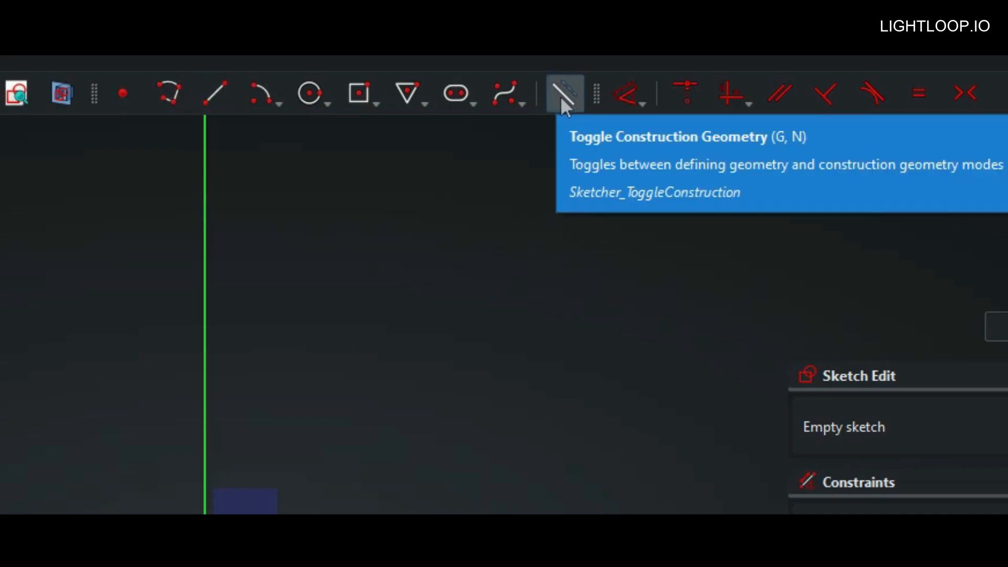
Step: Switch to construction geometry and draw a construction rectangle centered on the sketch origin
{"action": "left_click", "coordinate": [560, 98]}
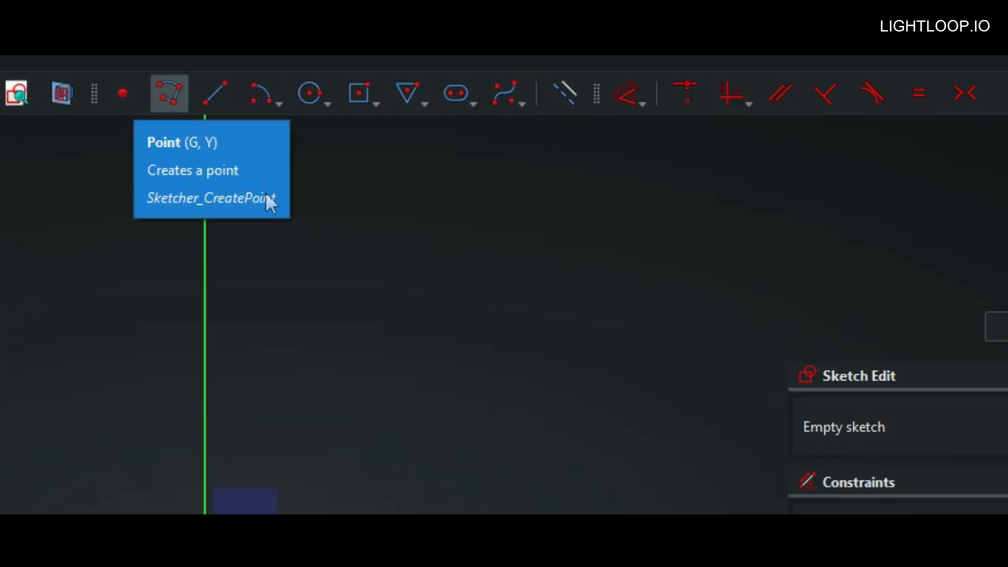
{"action": "left_click", "coordinate": [564, 96]}
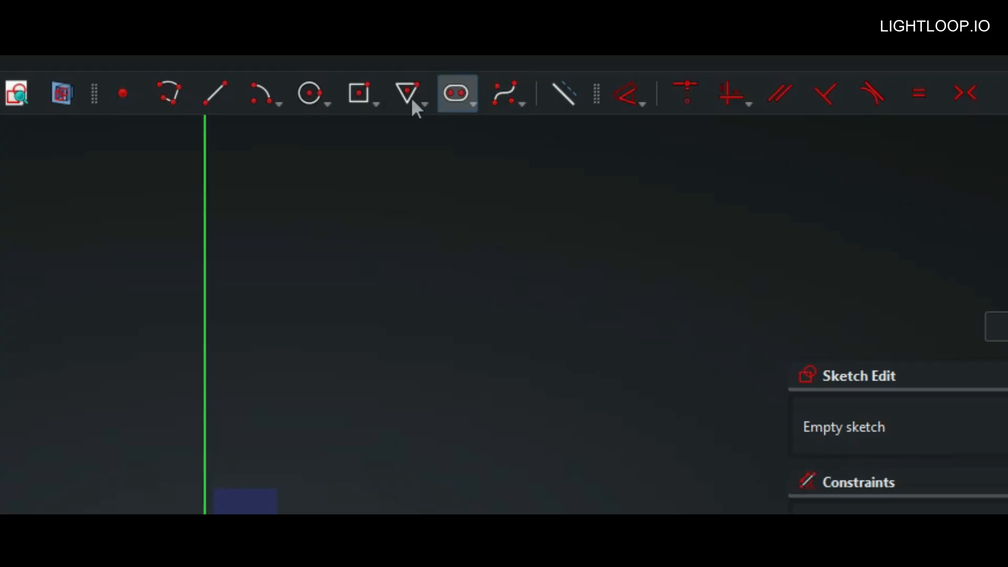
{"action": "left_click", "coordinate": [563, 94]}
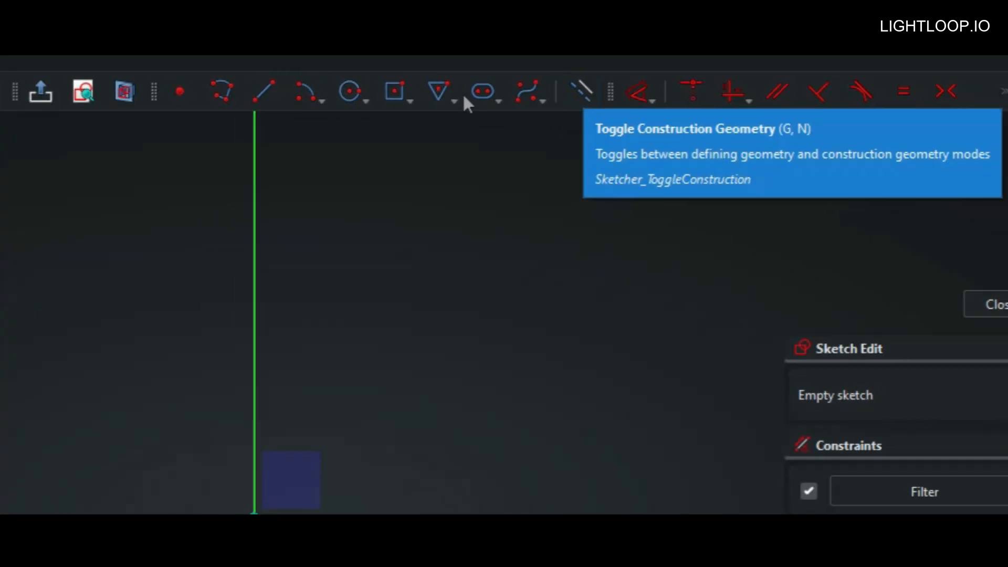
{"action": "left_click", "coordinate": [373, 100]}
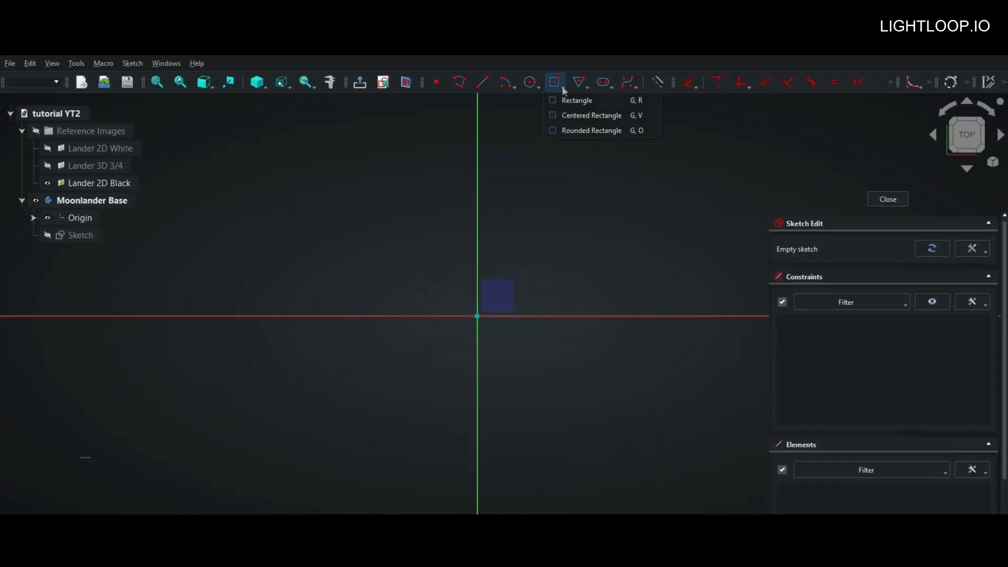
{"action": "left_click", "coordinate": [583, 116]}
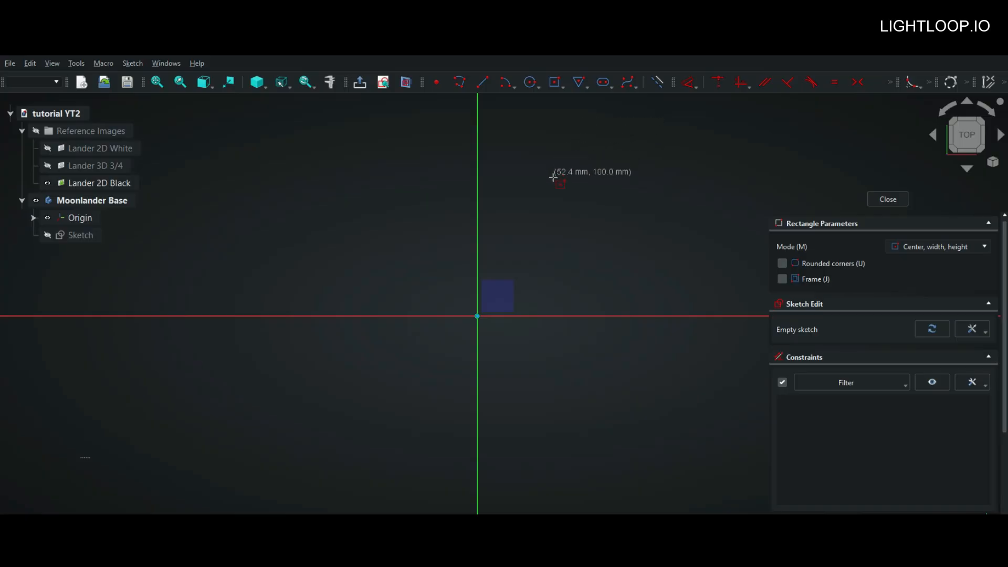
{"action": "left_click", "coordinate": [478, 316]}
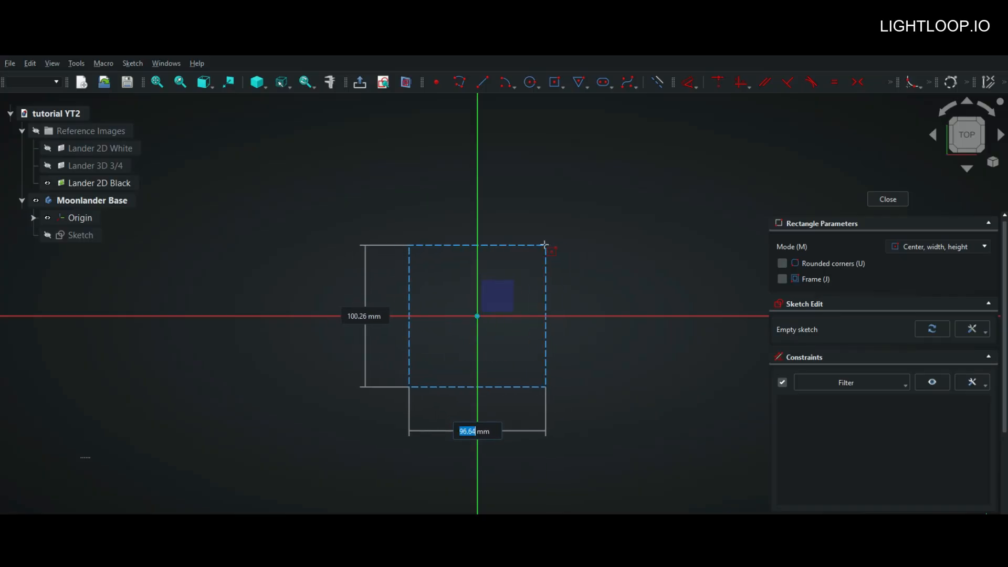
{"action": "left_click", "coordinate": [558, 238]}
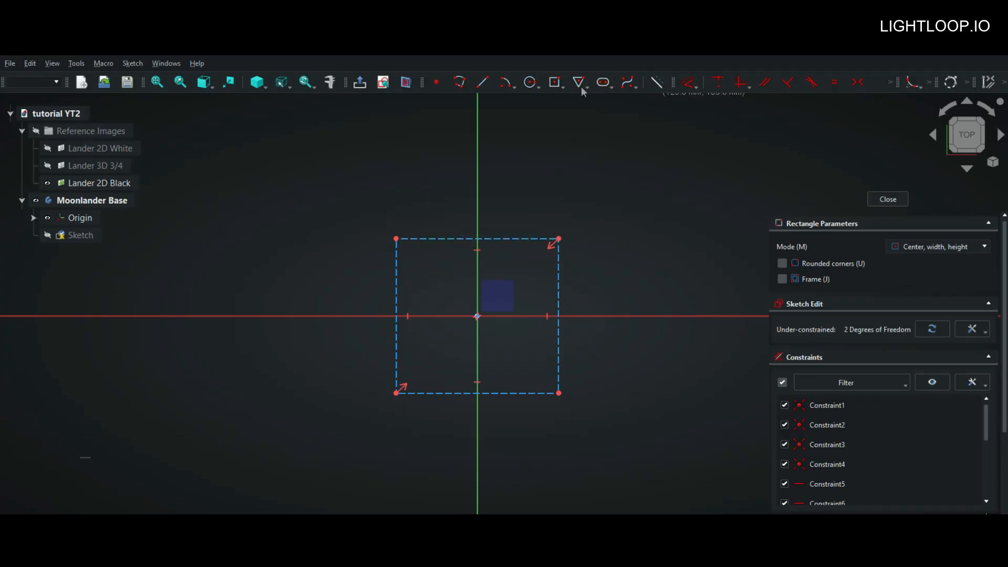
Step: Draw a second centered rectangle in normal geometry, above and to the right of the construction rectangle
{"action": "left_click", "coordinate": [556, 84]}
{"action": "left_click", "coordinate": [594, 165]}
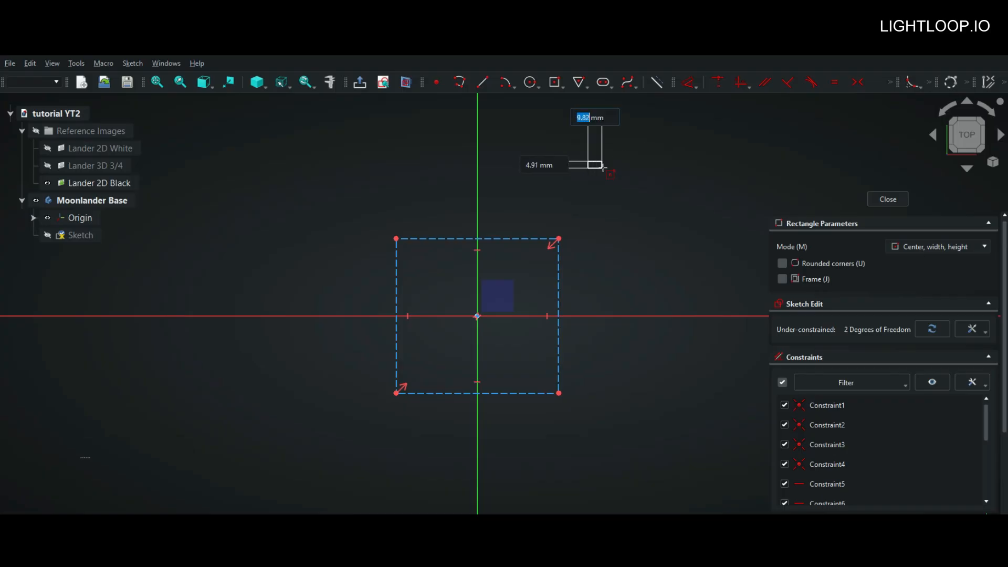
{"action": "left_click", "coordinate": [643, 200]}
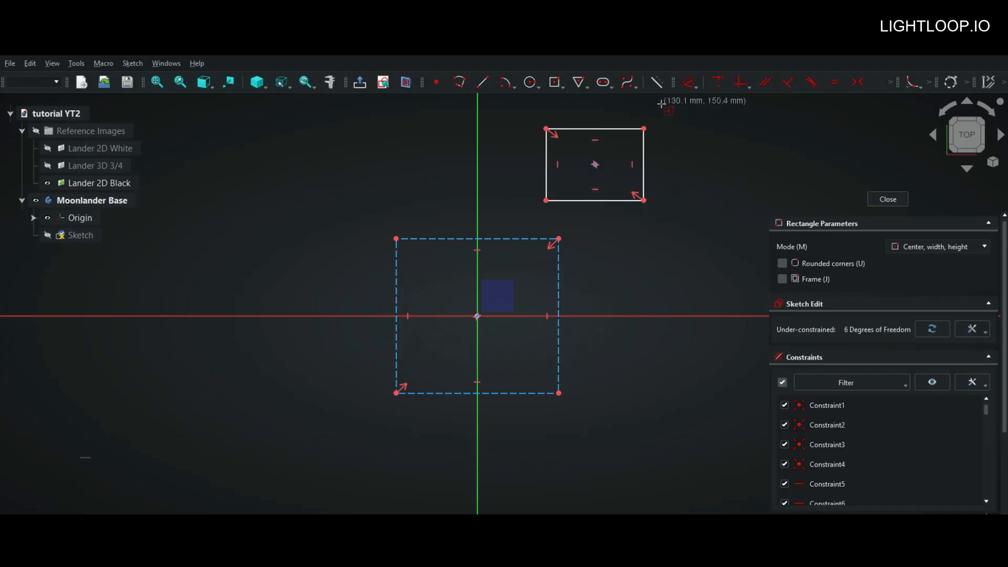
{"action": "left_click", "coordinate": [659, 88]}
{"action": "left_click", "coordinate": [660, 87]}
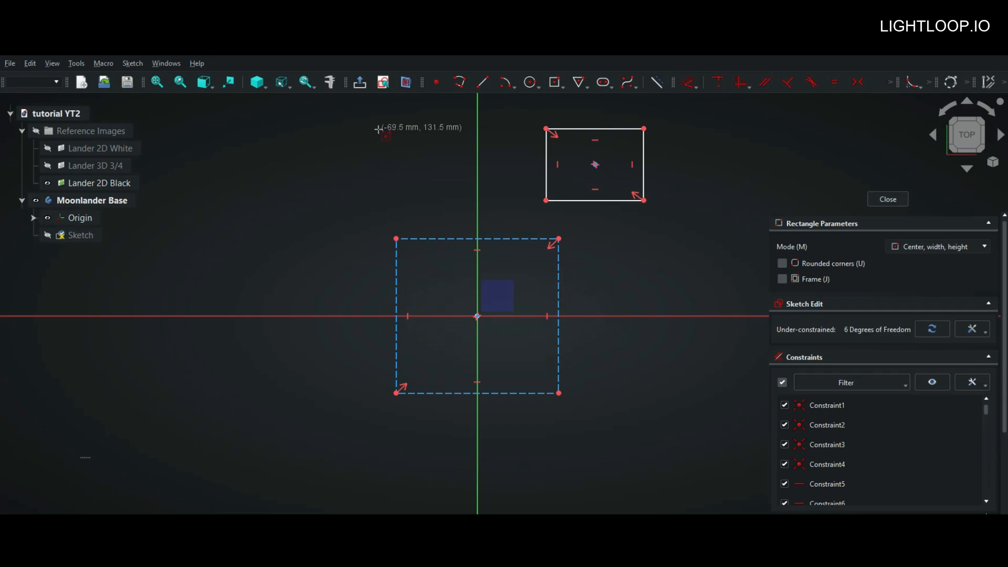
Step: Leave the rectangle tool and delete both practice rectangles from the sketch
{"action": "right_click", "coordinate": [360, 125]}
{"action": "mouse_move", "coordinate": [360, 124]}
{"action": "left_mouse_down"}
{"action": "mouse_move", "coordinate": [601, 322]}
{"action": "mouse_move", "coordinate": [703, 429]}
{"action": "left_mouse_up"}
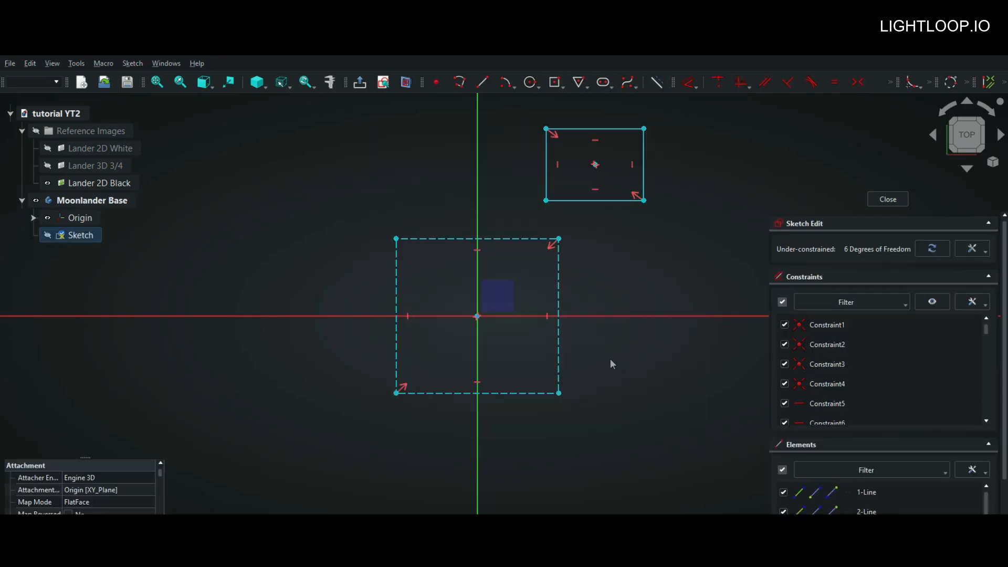
{"action": "key", "text": "Delete"}
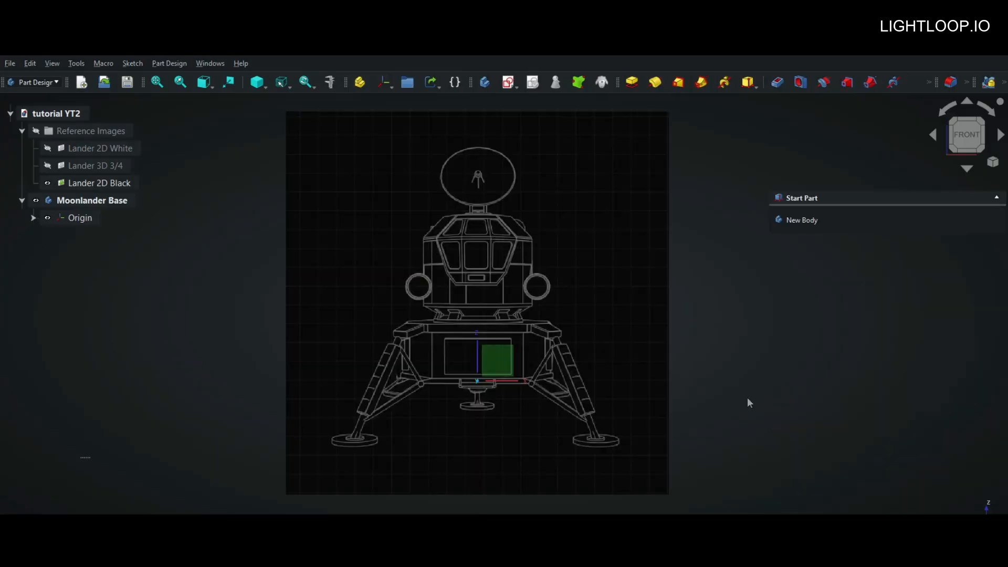
Step: Hide the Lander 2D Black image and create a new sketch in Moonlander Base on the XY plane
{"action": "left_click", "coordinate": [508, 82]}
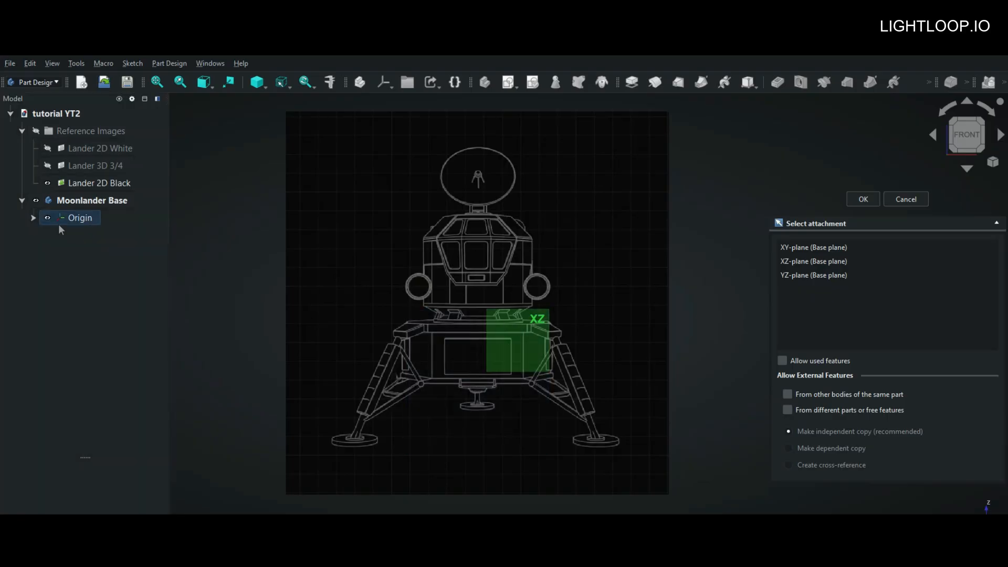
{"action": "middle_click_drag", "start_coordinate": [688, 320], "coordinate": [544, 400]}
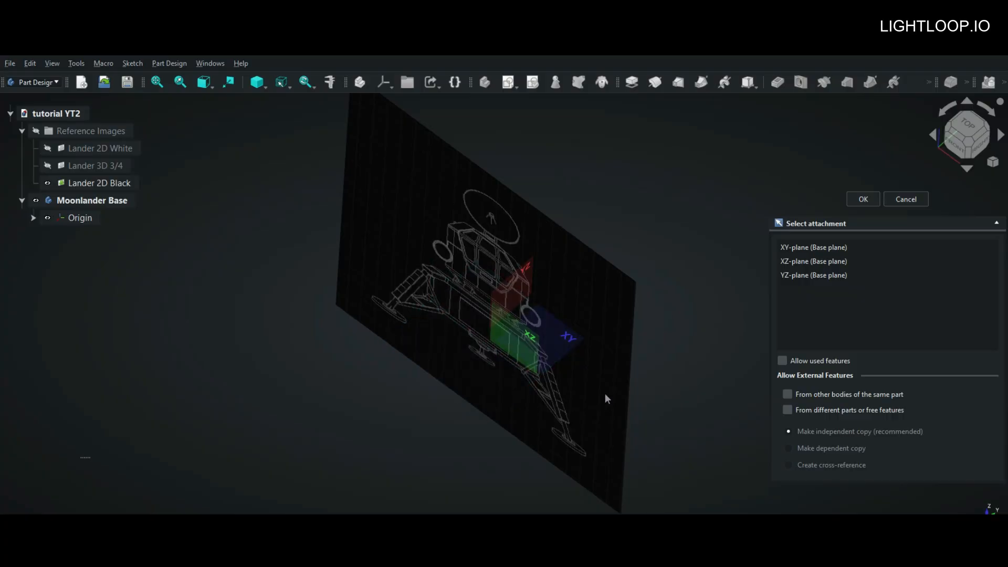
{"action": "middle_click_drag", "start_coordinate": [603, 395], "coordinate": [531, 348]}
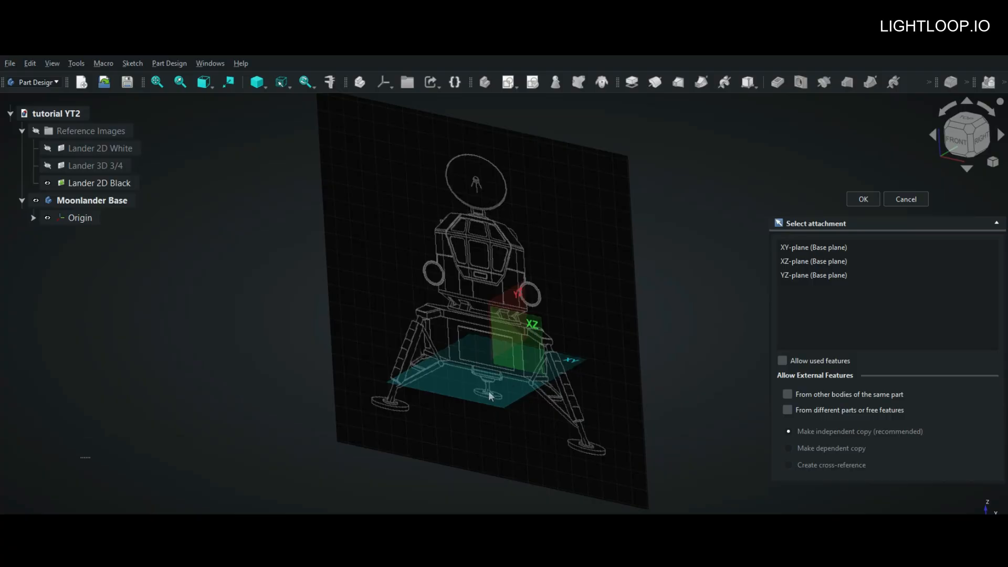
{"action": "left_click", "coordinate": [517, 317]}
{"action": "middle_click_drag", "start_coordinate": [559, 365], "coordinate": [570, 395]}
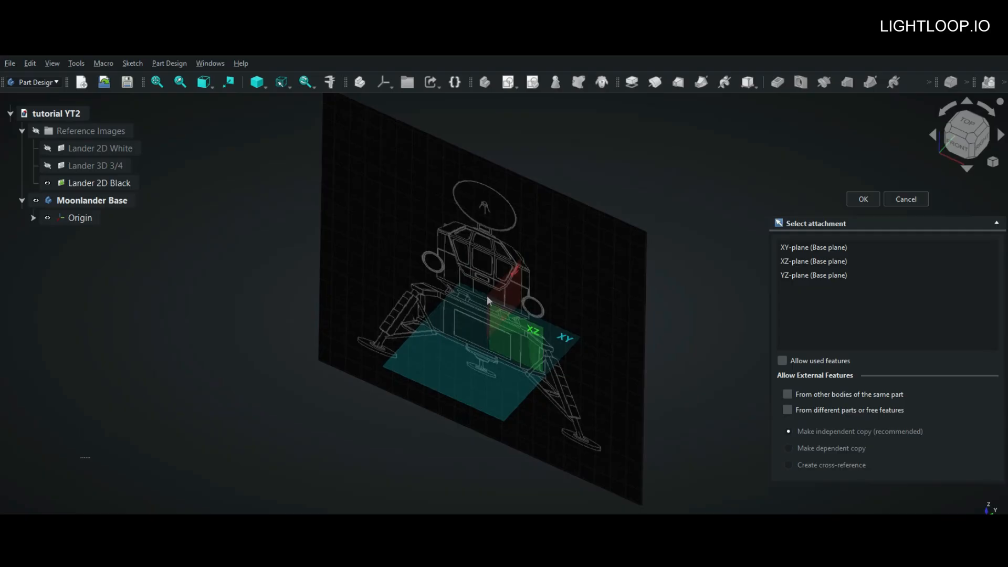
{"action": "left_click", "coordinate": [48, 183]}
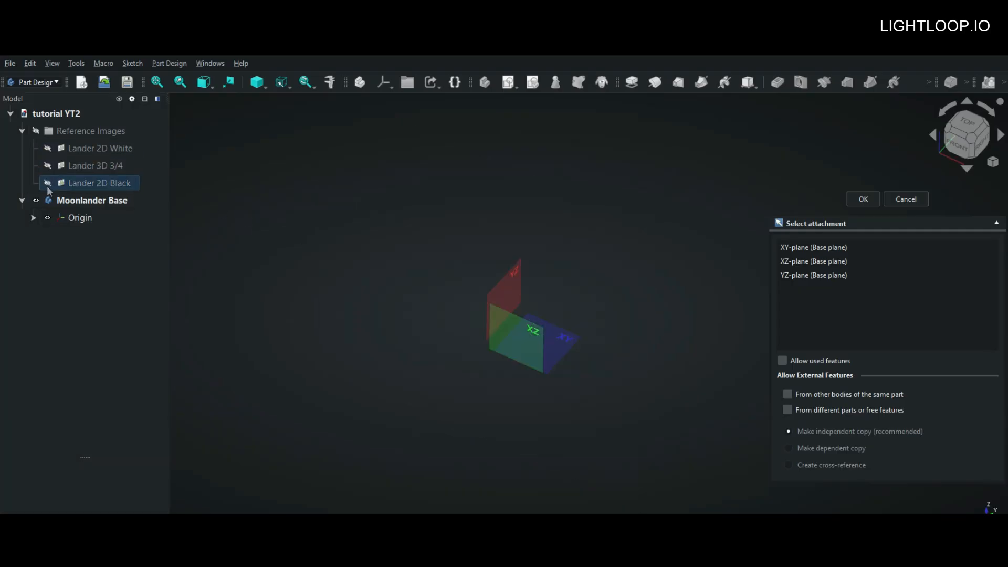
{"action": "mouse_move", "coordinate": [598, 335]}
{"action": "middle_mouse_down"}
{"action": "mouse_move", "coordinate": [584, 360]}
{"action": "mouse_move", "coordinate": [519, 371]}
{"action": "mouse_move", "coordinate": [446, 321]}
{"action": "mouse_move", "coordinate": [445, 273]}
{"action": "mouse_move", "coordinate": [557, 256]}
{"action": "mouse_move", "coordinate": [729, 269]}
{"action": "mouse_move", "coordinate": [686, 332]}
{"action": "mouse_move", "coordinate": [674, 377]}
{"action": "mouse_move", "coordinate": [627, 401]}
{"action": "mouse_move", "coordinate": [513, 387]}
{"action": "mouse_move", "coordinate": [428, 349]}
{"action": "mouse_move", "coordinate": [424, 300]}
{"action": "mouse_move", "coordinate": [470, 261]}
{"action": "mouse_move", "coordinate": [558, 263]}
{"action": "mouse_move", "coordinate": [621, 290]}
{"action": "mouse_move", "coordinate": [590, 322]}
{"action": "mouse_move", "coordinate": [592, 352]}
{"action": "middle_mouse_up"}
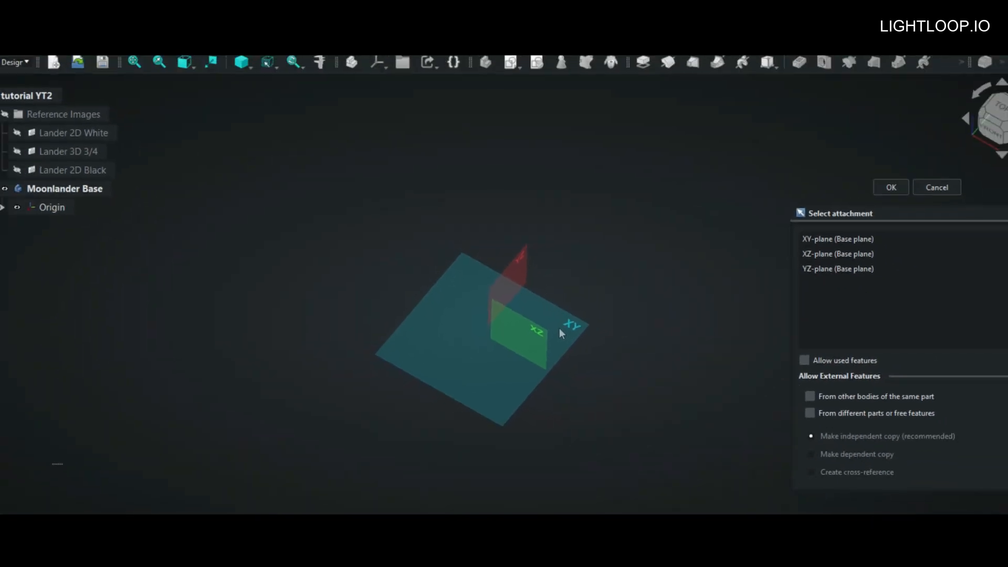
{"action": "left_click", "coordinate": [617, 289]}
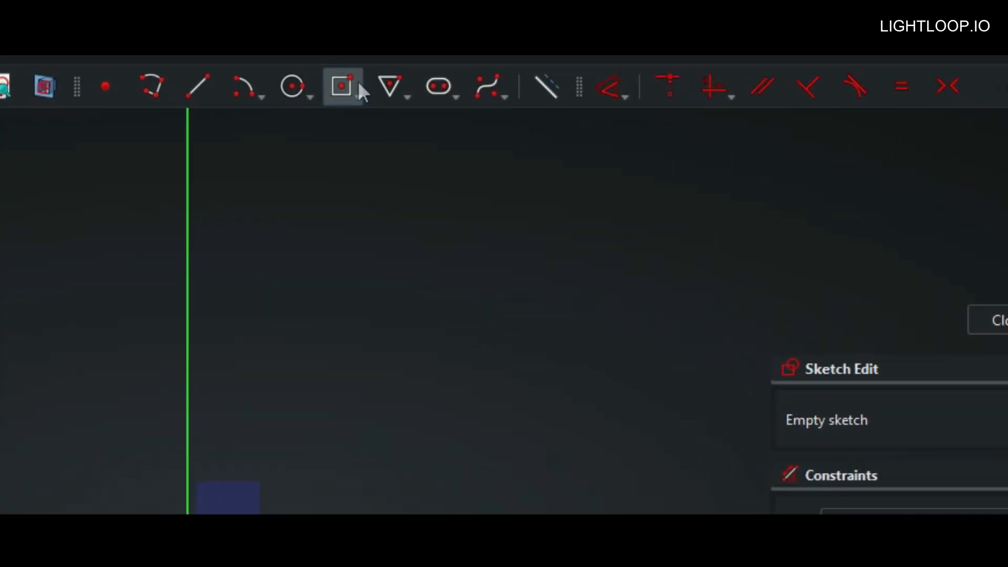
Step: Draw a centered rectangle on the sketch origin with a width of 110 mm and a height of 110 mm
{"action": "left_click", "coordinate": [357, 98]}
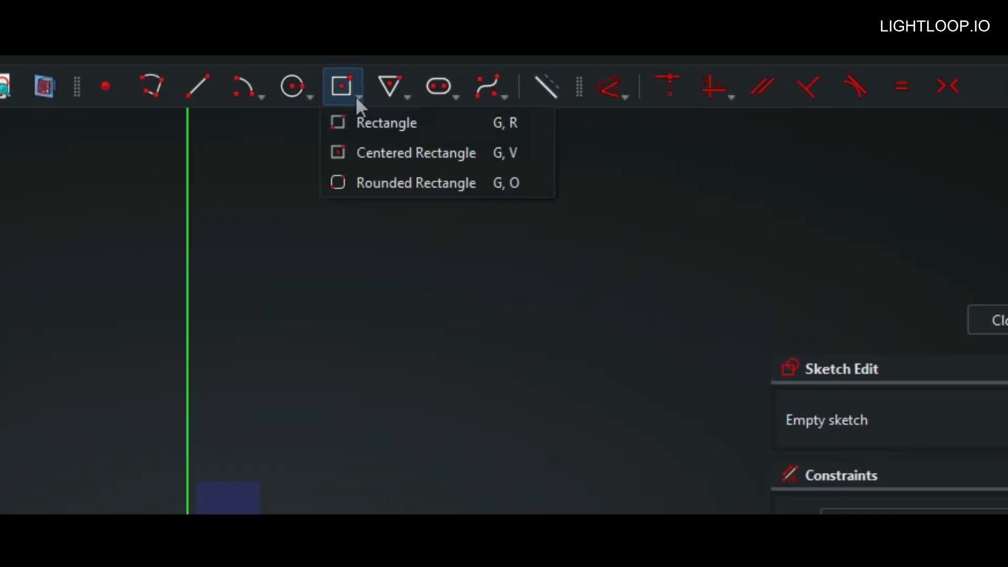
{"action": "left_click", "coordinate": [403, 161]}
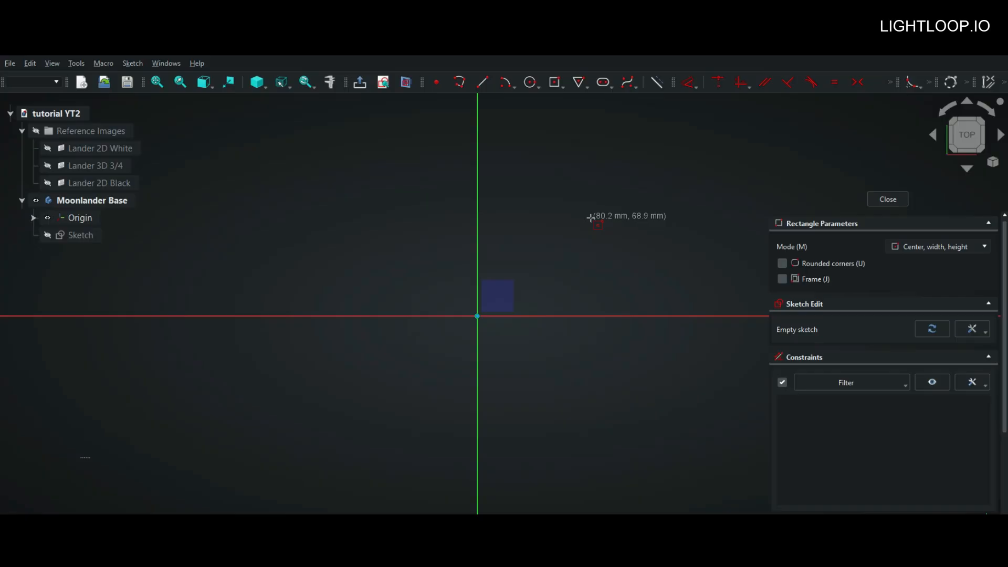
{"action": "left_click", "coordinate": [478, 316]}
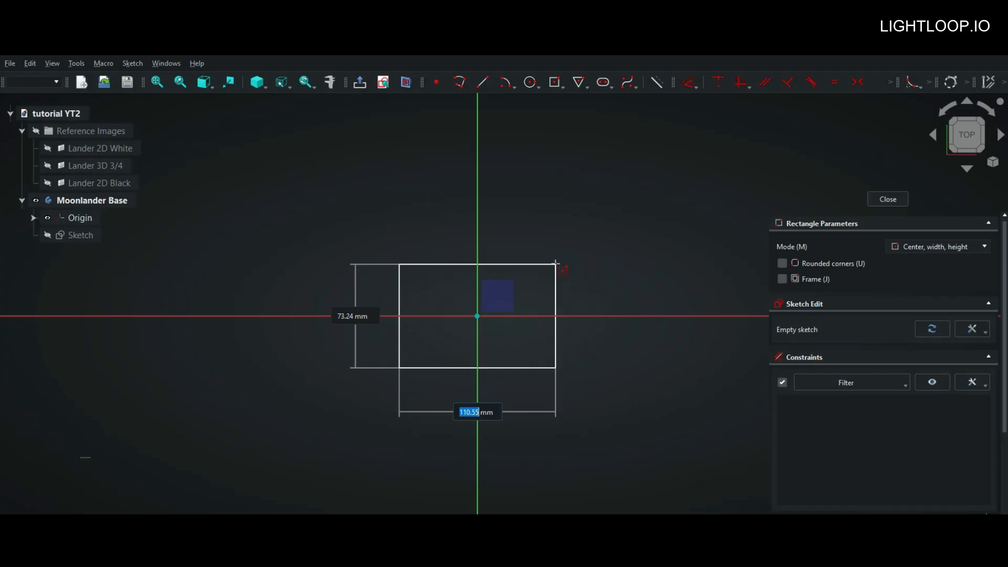
{"action": "type", "text": "110"}
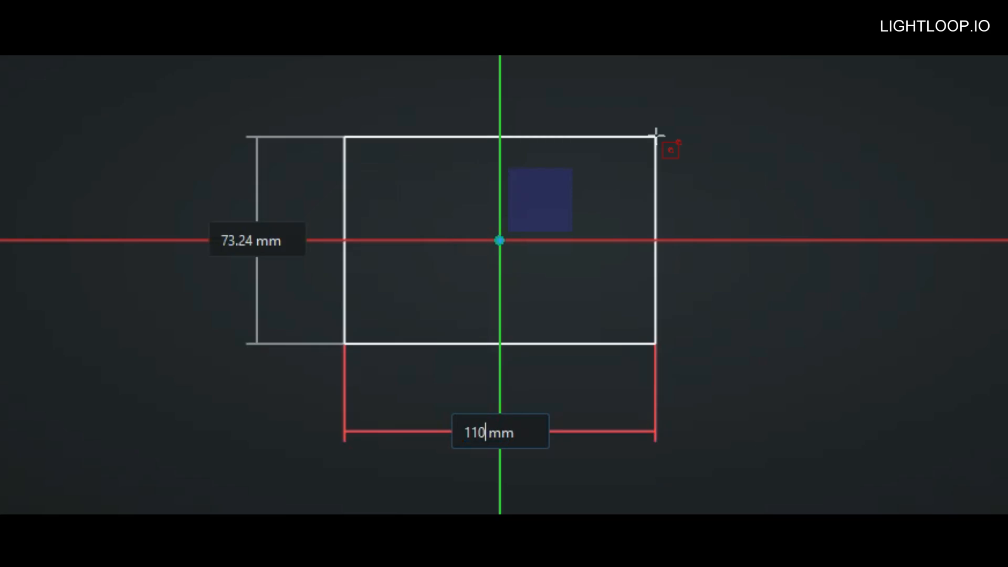
{"action": "key", "text": "Tab"}
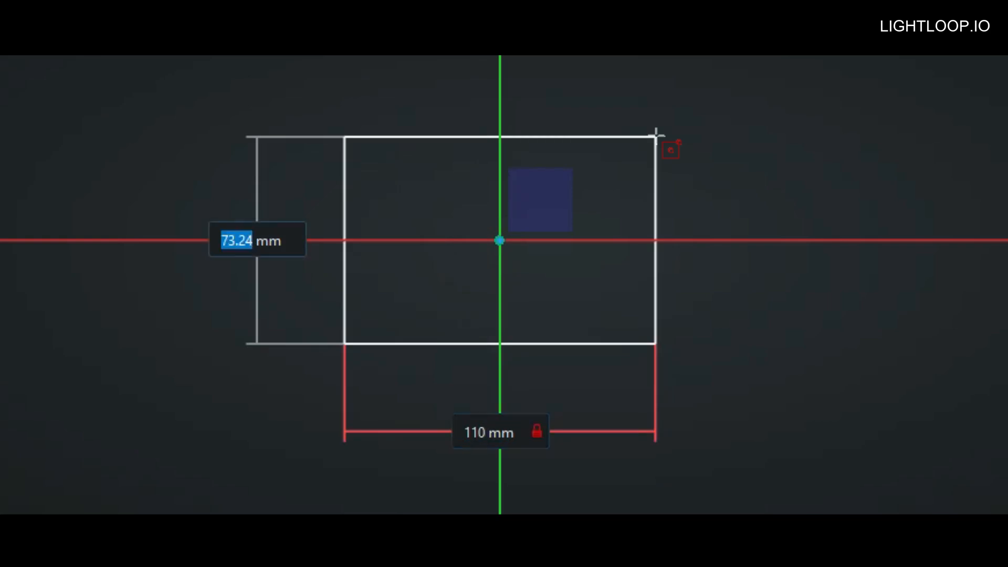
{"action": "type", "text": "110"}
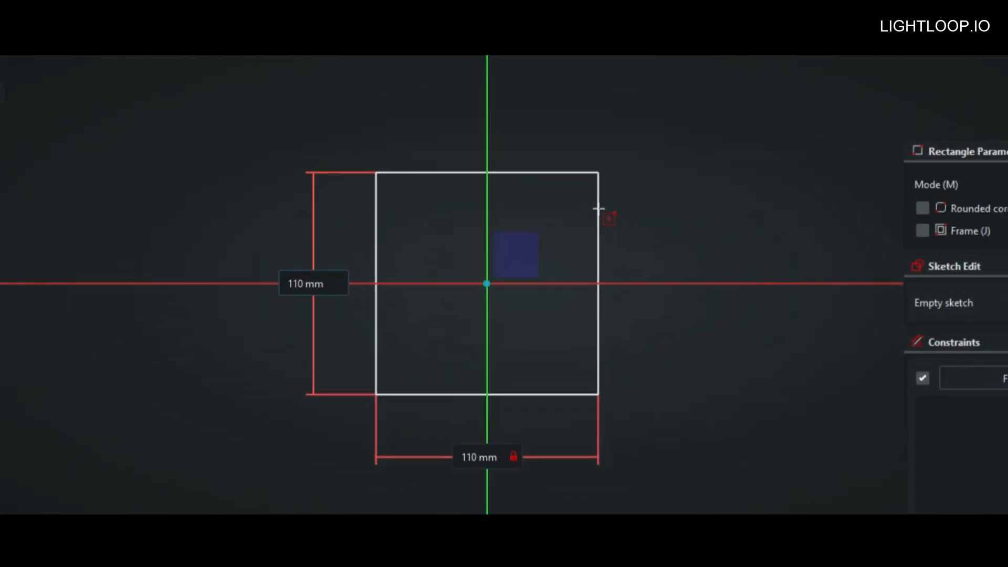
{"action": "key", "text": "Return"}
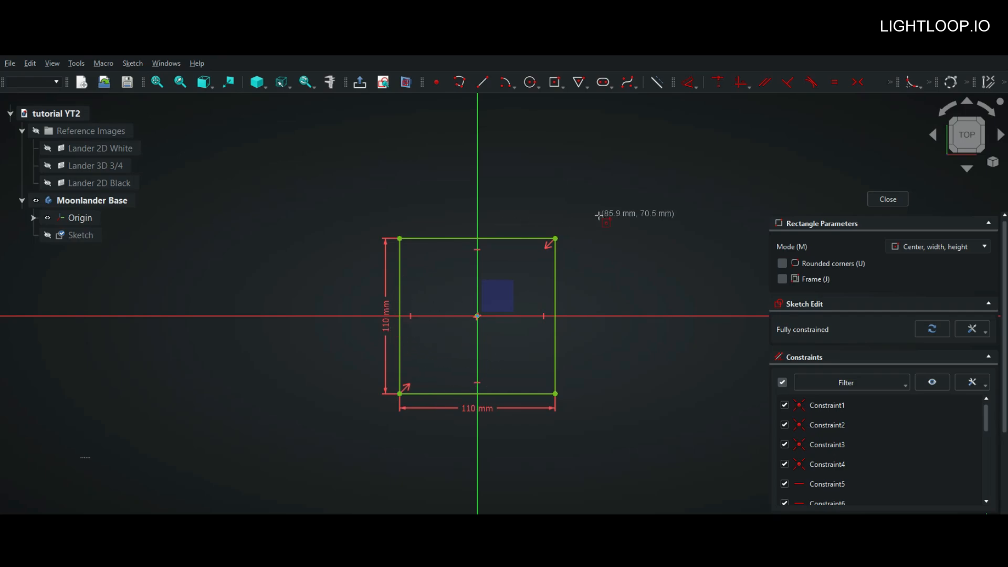
{"action": "key", "text": "Escape"}
Step: Open the square's horizontal length dimension for editing
{"action": "left_click", "coordinate": [476, 410]}
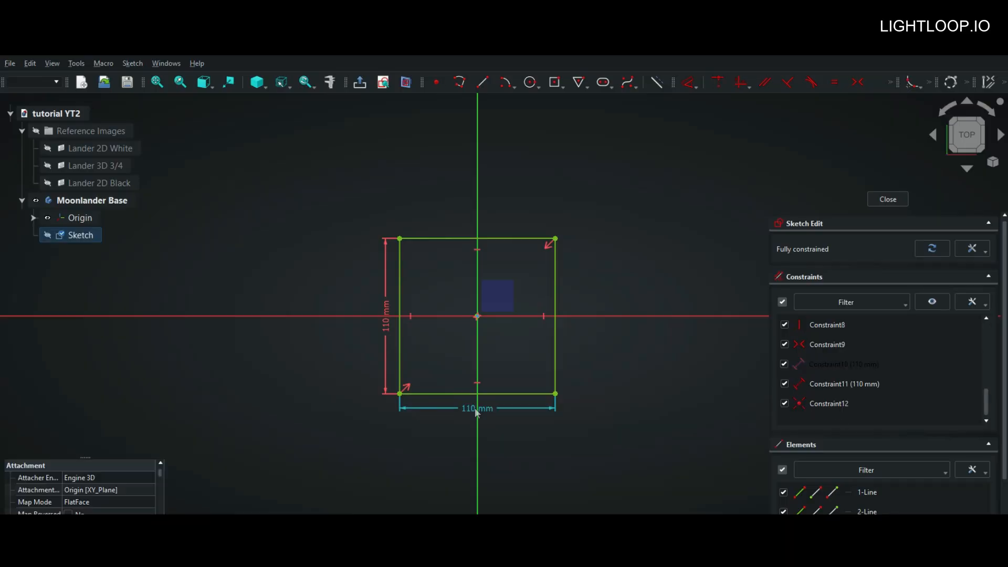
{"action": "double_click", "coordinate": [471, 411]}
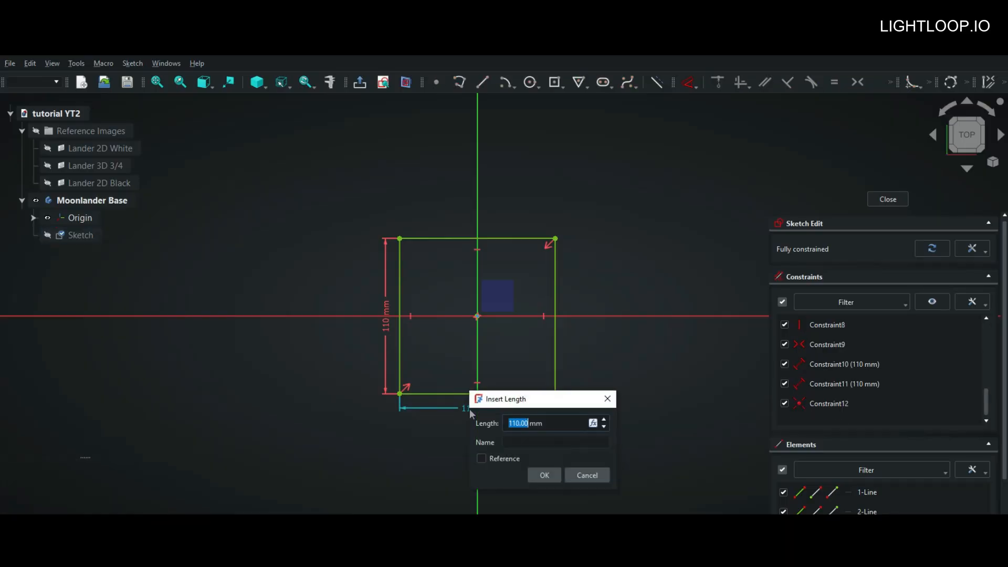
{"action": "left_click", "coordinate": [587, 474]}
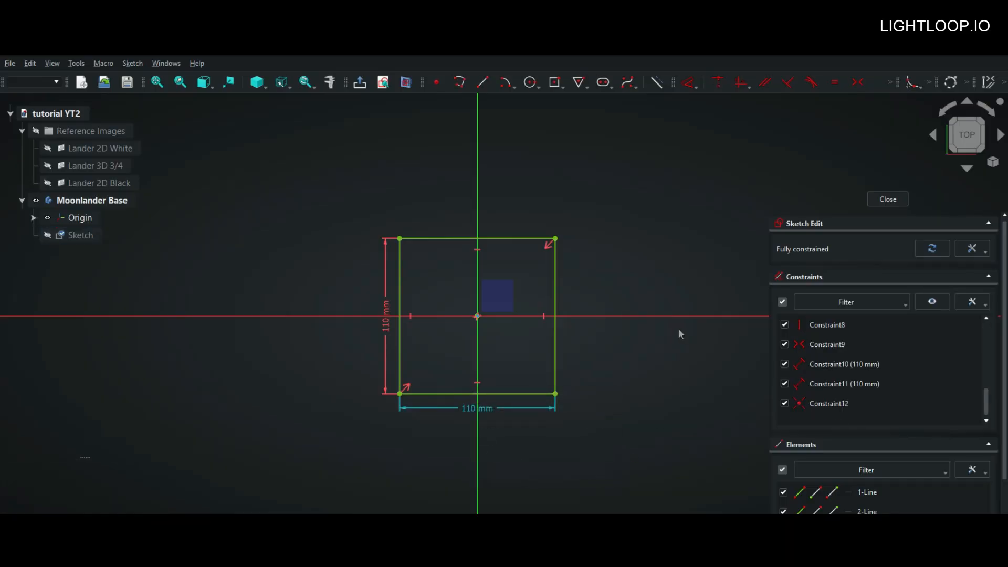
{"action": "left_click", "coordinate": [657, 271]}
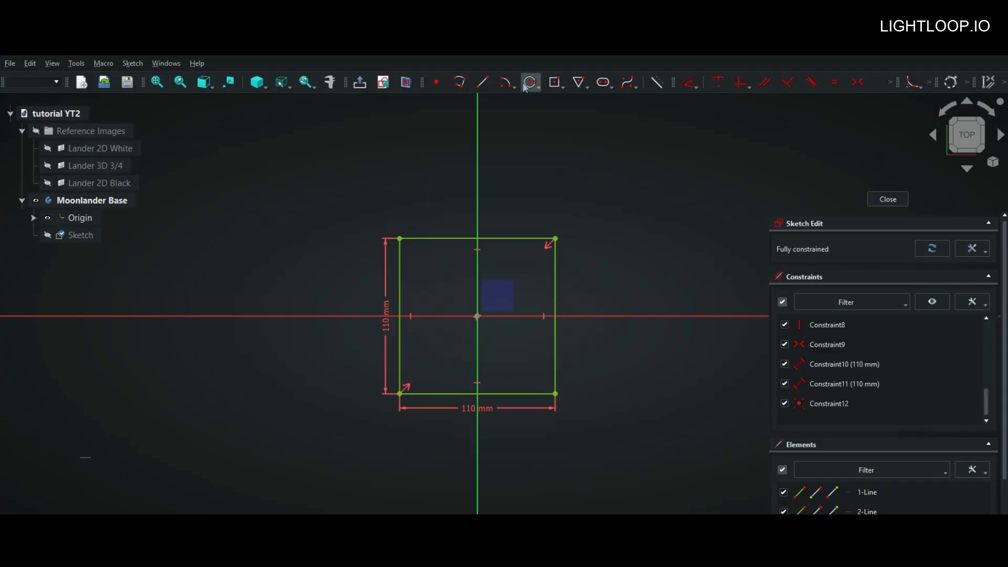
Step: Draw a wide, flat centered rectangle above and to the right of the 110 mm square, and delete it
{"action": "left_click", "coordinate": [561, 87]}
{"action": "left_click", "coordinate": [591, 119]}
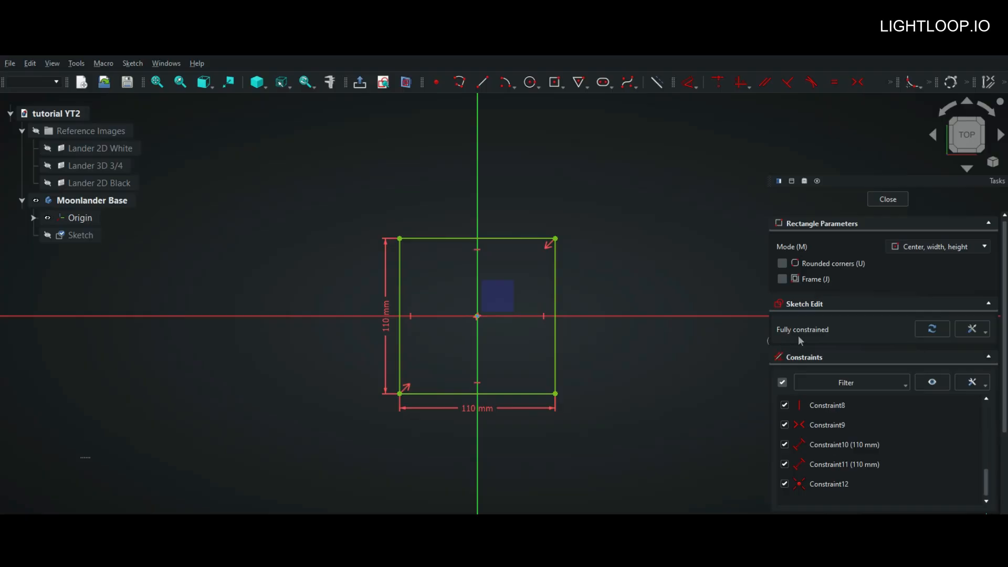
{"action": "left_click", "coordinate": [590, 172]}
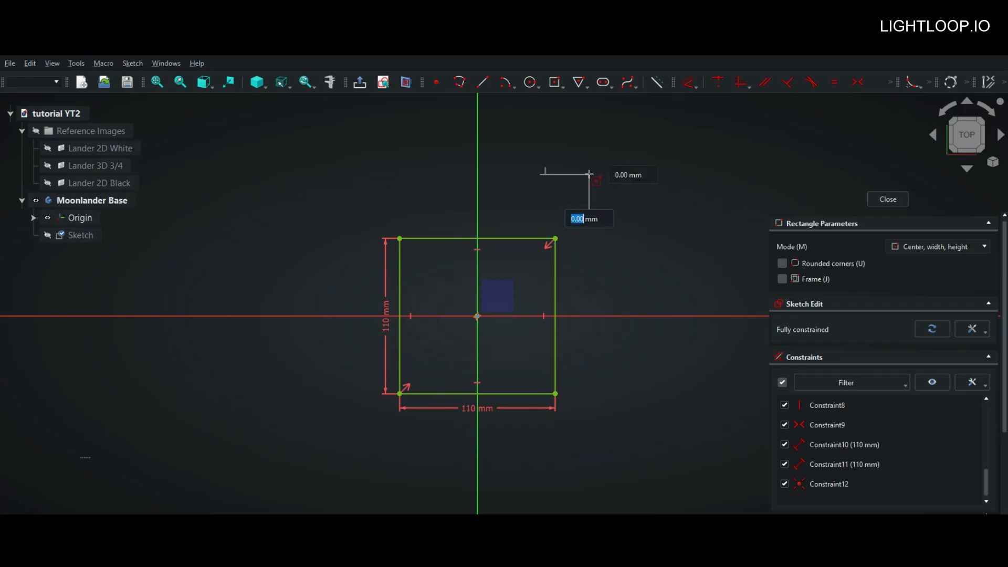
{"action": "left_click", "coordinate": [669, 163]}
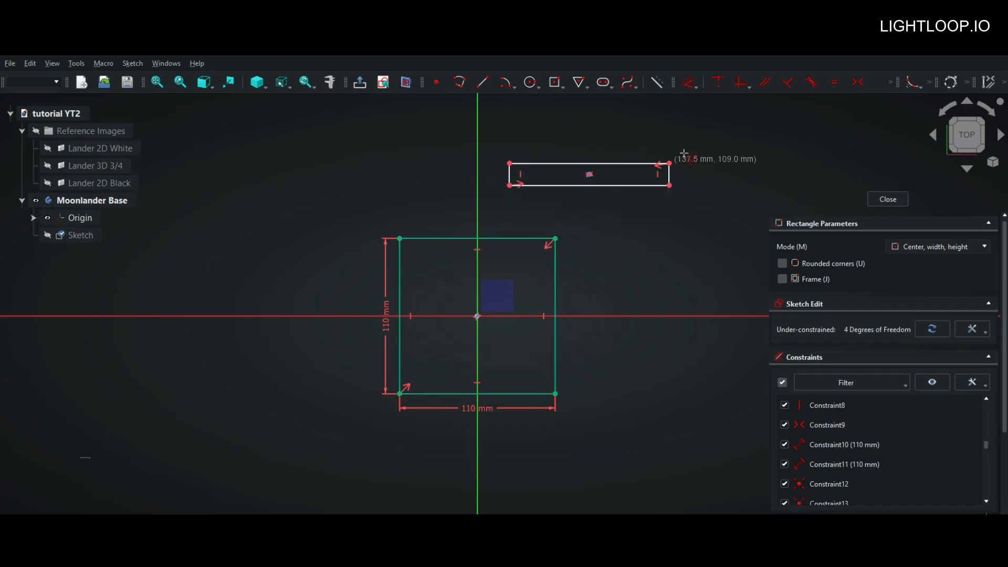
{"action": "right_click", "coordinate": [502, 134]}
{"action": "mouse_move", "coordinate": [495, 131]}
{"action": "left_mouse_down"}
{"action": "mouse_move", "coordinate": [689, 206]}
{"action": "mouse_move", "coordinate": [707, 200]}
{"action": "left_mouse_up"}
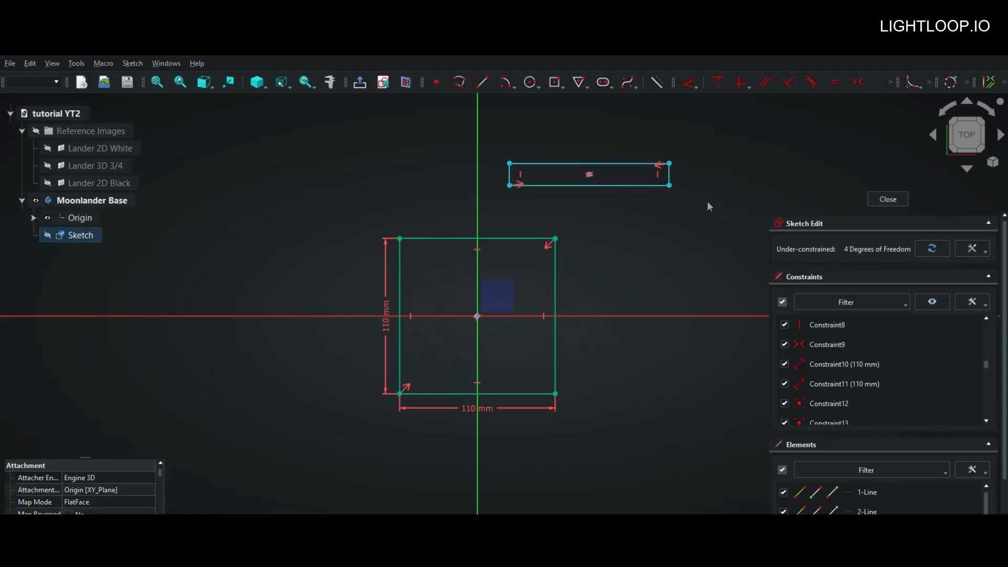
{"action": "key", "text": "Delete"}
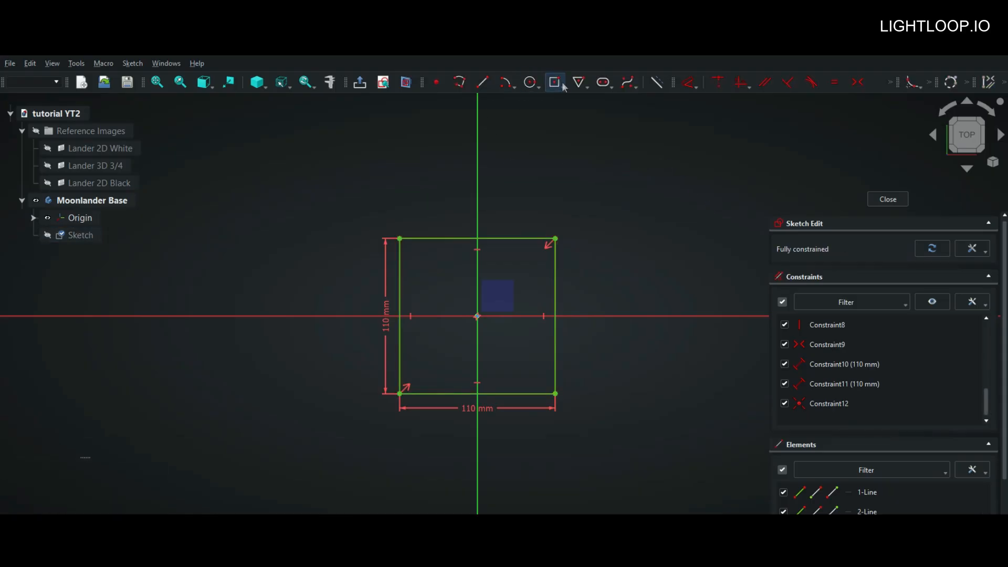
{"action": "left_click", "coordinate": [554, 83]}
{"action": "left_click", "coordinate": [563, 87]}
{"action": "left_click", "coordinate": [572, 115]}
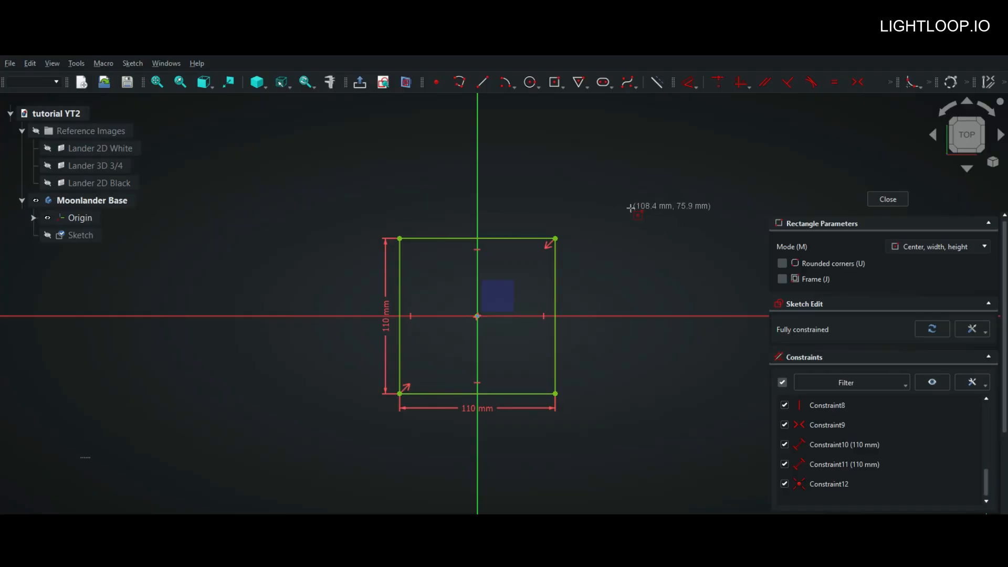
{"action": "key", "text": "Escape"}
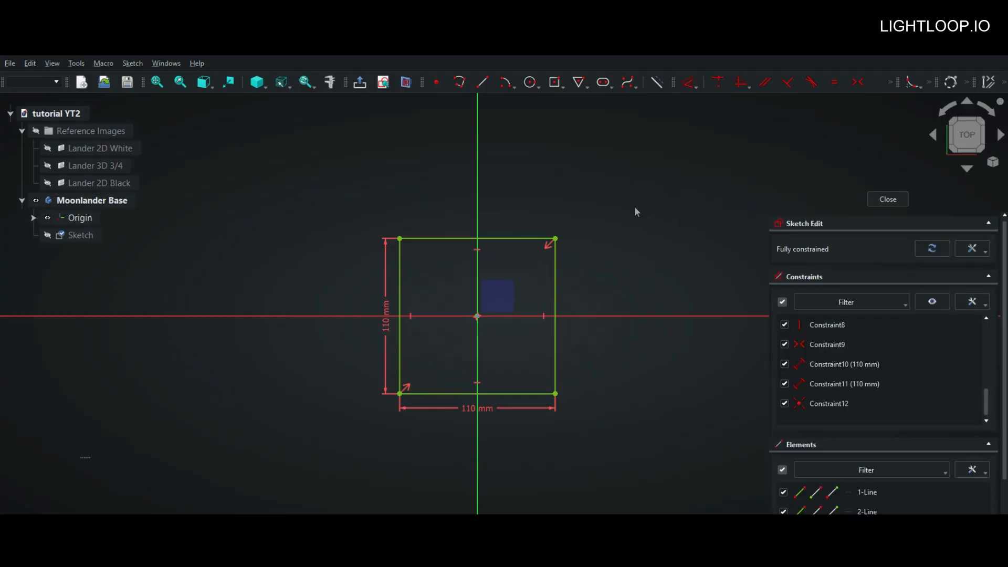
{"action": "left_click_drag", "start_coordinate": [617, 181], "coordinate": [683, 199]}
Step: Draw a centered rectangle from its center point above and to the right of the square, and undo it
{"action": "left_click", "coordinate": [562, 87]}
{"action": "left_click", "coordinate": [593, 115]}
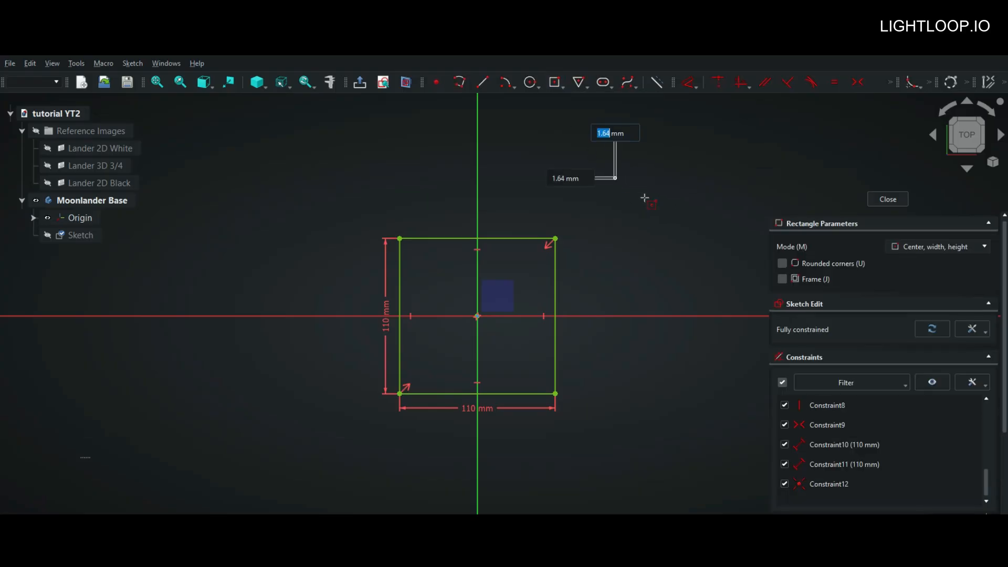
{"action": "left_click", "coordinate": [615, 177]}
{"action": "left_click", "coordinate": [685, 198]}
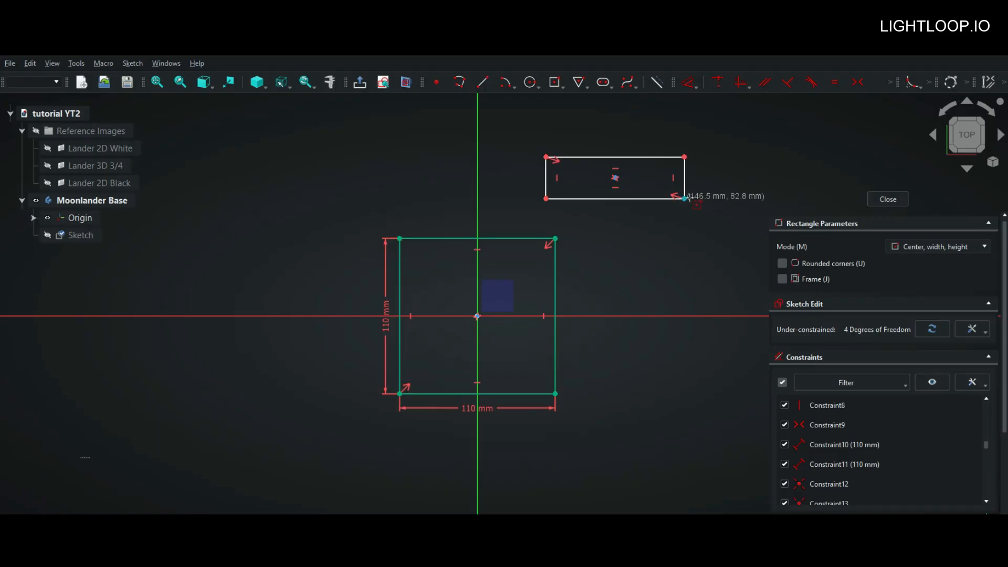
{"action": "key", "text": "ctrl+z"}
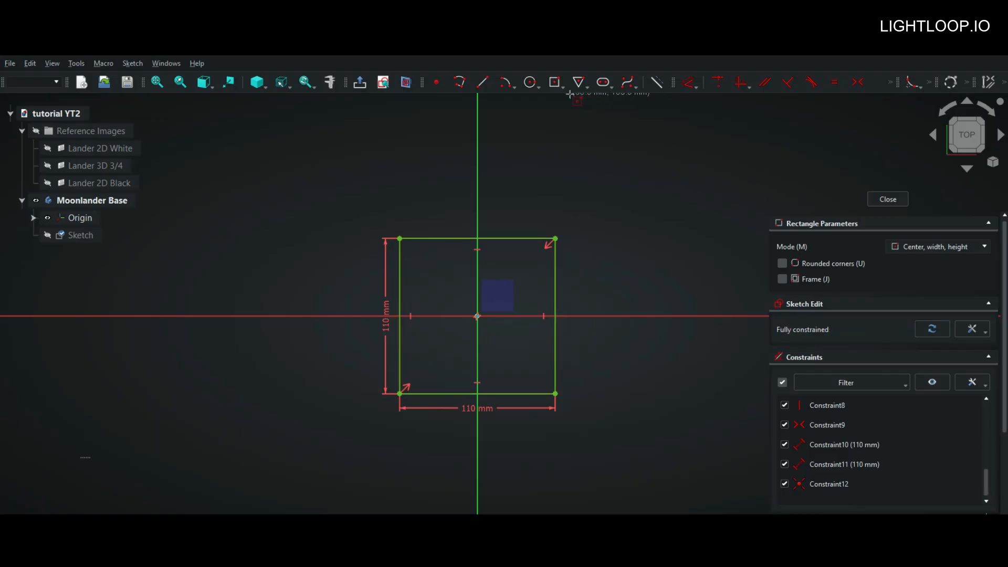
Step: Draw another centered rectangle in the free area beyond the square's upper-right corner, then select and delete it
{"action": "left_click", "coordinate": [619, 167]}
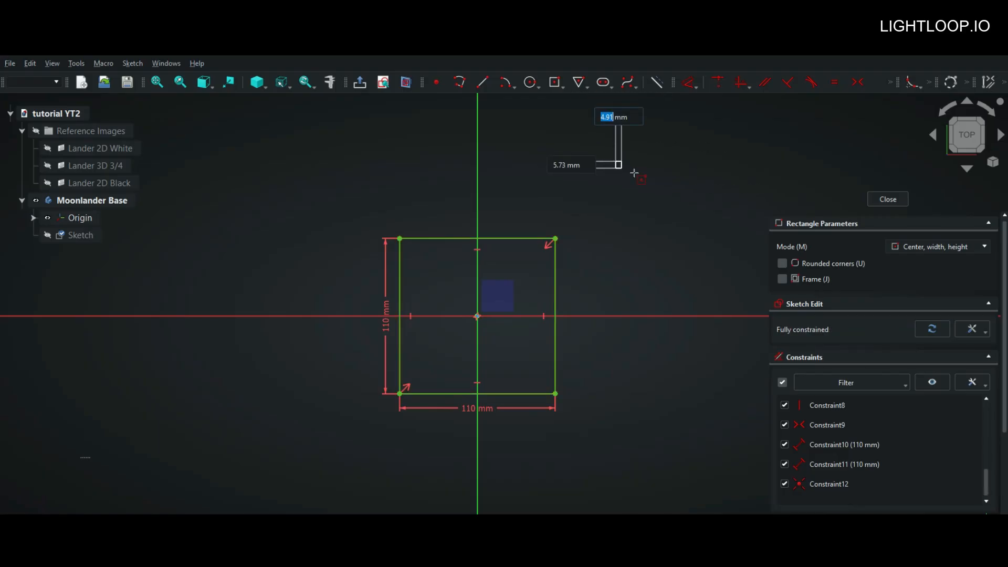
{"action": "left_click", "coordinate": [686, 192]}
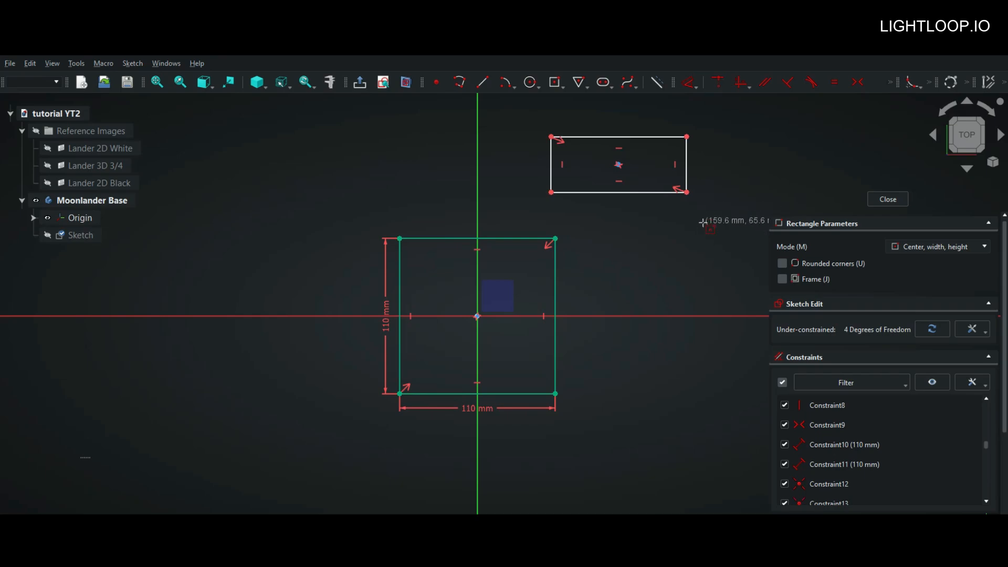
{"action": "key", "text": "Escape"}
{"action": "left_click_drag", "start_coordinate": [530, 124], "coordinate": [711, 203]}
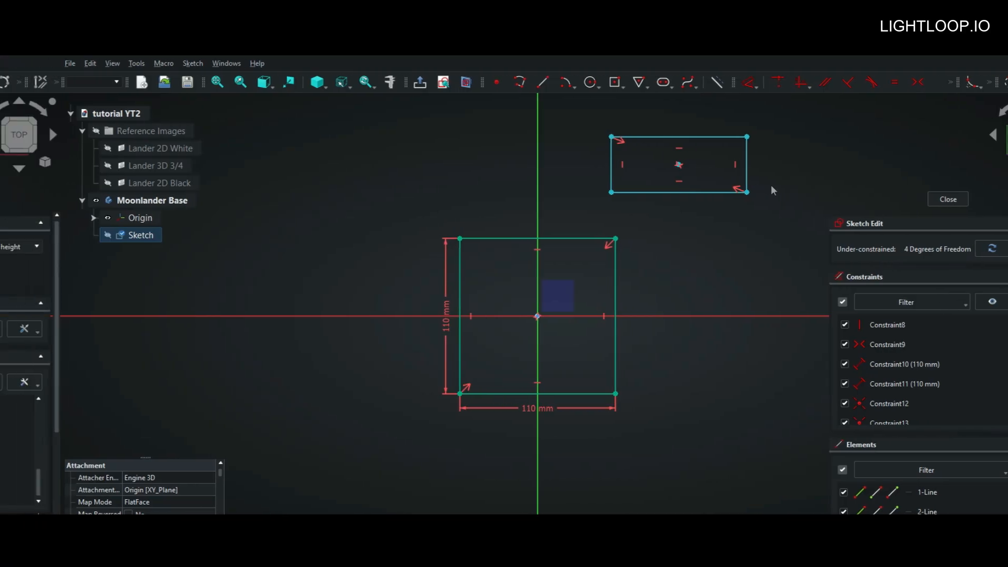
{"action": "key", "text": "Delete"}
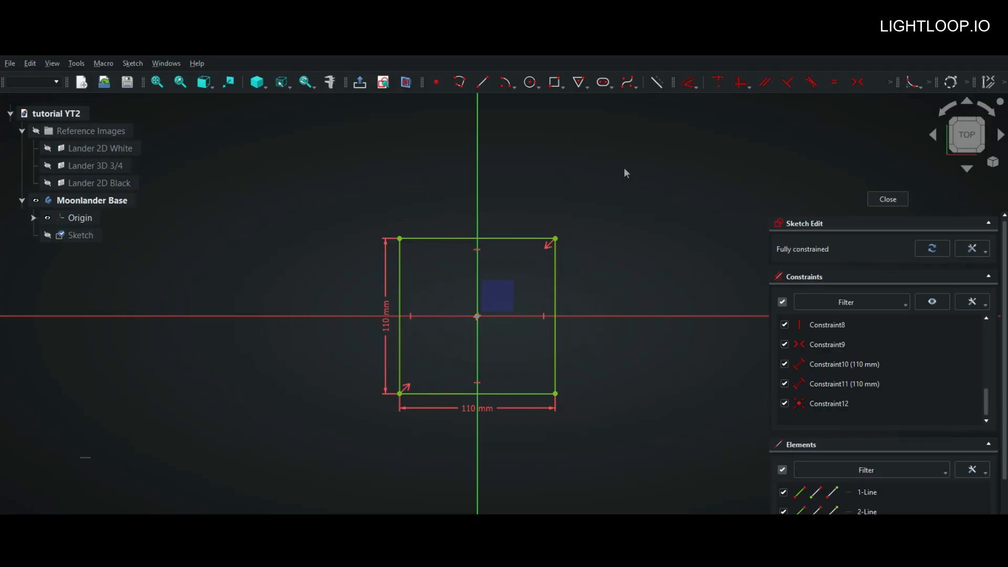
Step: Draw a small rectangle from two corner points above and to the right of the 110 mm square
{"action": "left_click", "coordinate": [562, 87]}
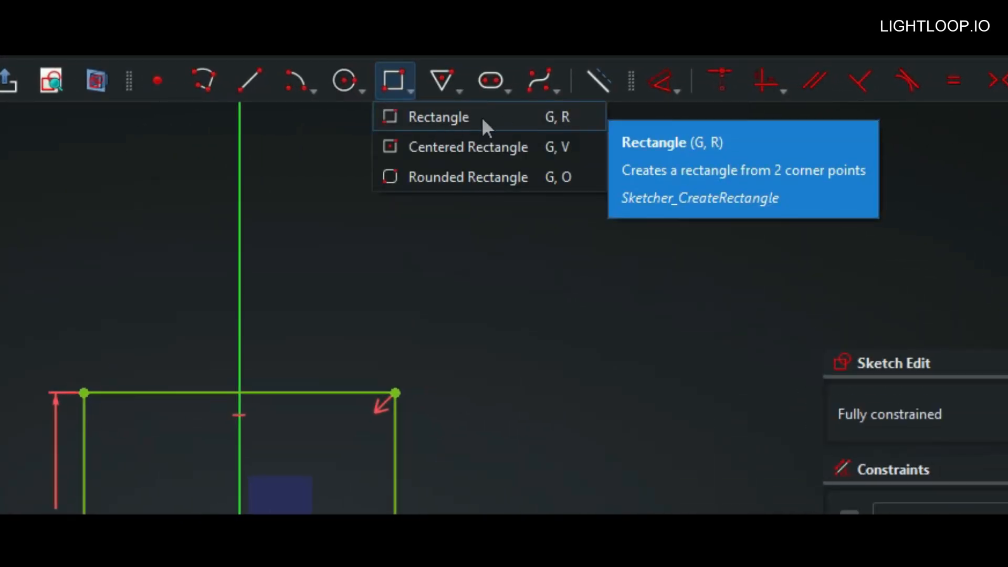
{"action": "left_click", "coordinate": [431, 117]}
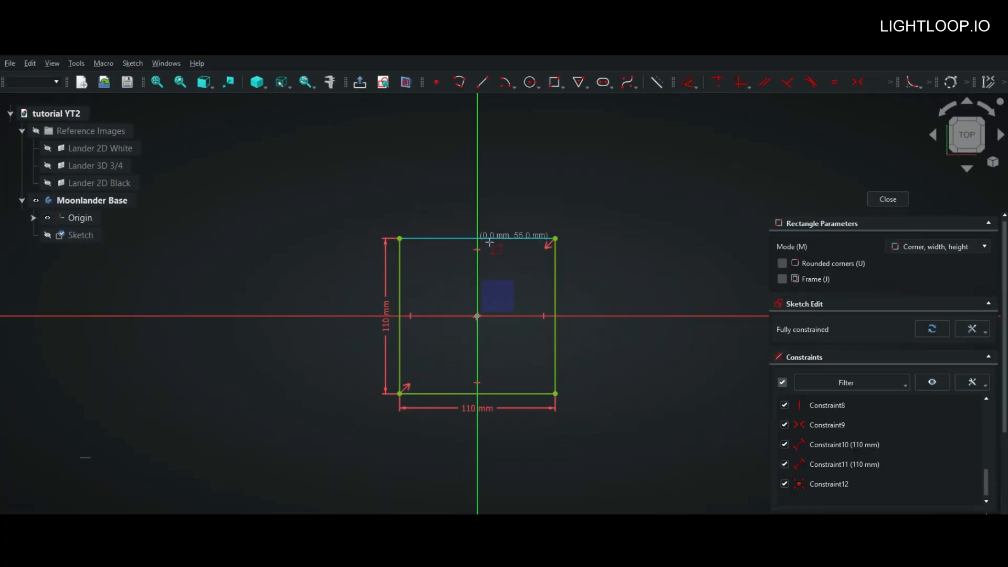
{"action": "left_click", "coordinate": [627, 156]}
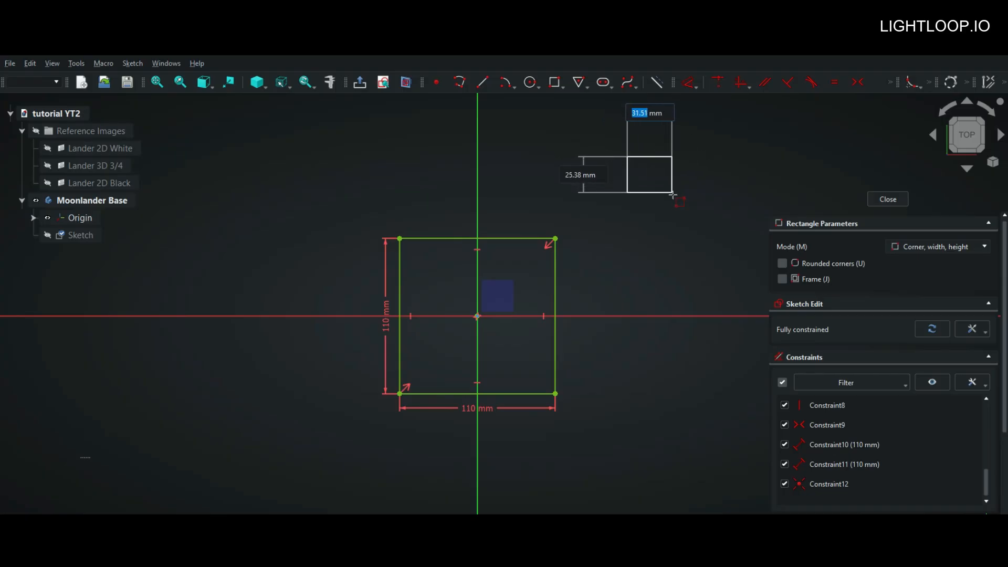
{"action": "left_click", "coordinate": [693, 202]}
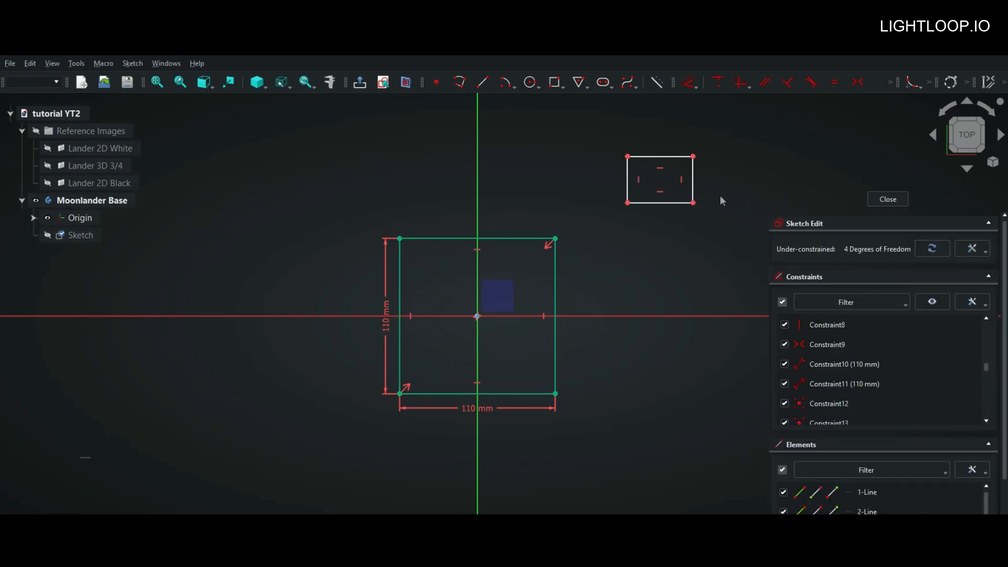
Step: Enlarge and reposition the small corner-drawn rectangle by moving its corners and edges, keeping it clear of the square, and clear the selection
{"action": "left_click_drag", "start_coordinate": [693, 203], "coordinate": [713, 241]}
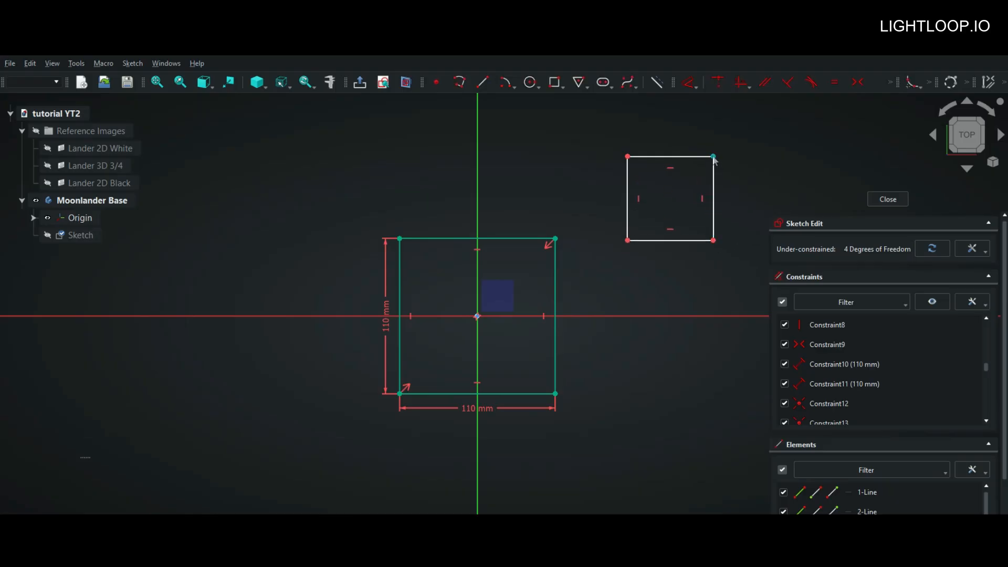
{"action": "left_click_drag", "start_coordinate": [713, 156], "coordinate": [720, 144]}
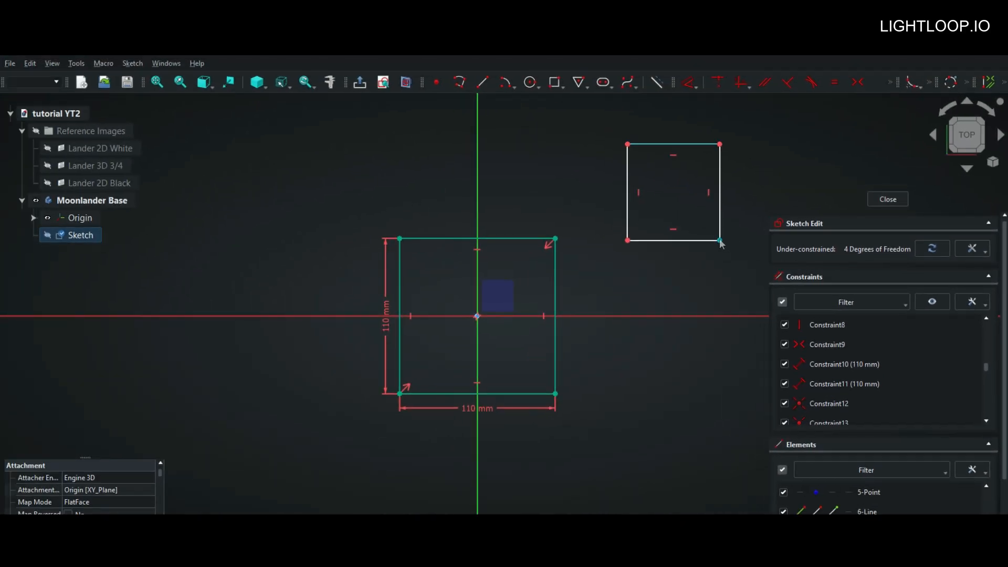
{"action": "mouse_move", "coordinate": [720, 240]}
{"action": "left_mouse_down"}
{"action": "mouse_move", "coordinate": [738, 256]}
{"action": "mouse_move", "coordinate": [615, 206]}
{"action": "mouse_move", "coordinate": [697, 237]}
{"action": "mouse_move", "coordinate": [685, 275]}
{"action": "mouse_move", "coordinate": [691, 264]}
{"action": "left_mouse_up"}
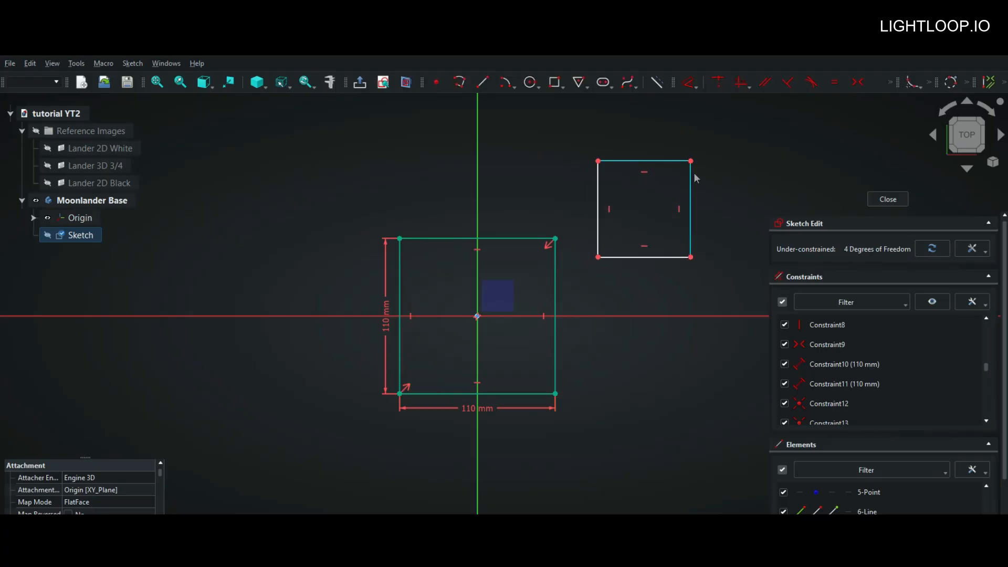
{"action": "mouse_move", "coordinate": [691, 169]}
{"action": "left_mouse_down"}
{"action": "mouse_move", "coordinate": [737, 144]}
{"action": "mouse_move", "coordinate": [722, 140]}
{"action": "mouse_move", "coordinate": [717, 219]}
{"action": "mouse_move", "coordinate": [717, 177]}
{"action": "mouse_move", "coordinate": [693, 157]}
{"action": "left_mouse_up"}
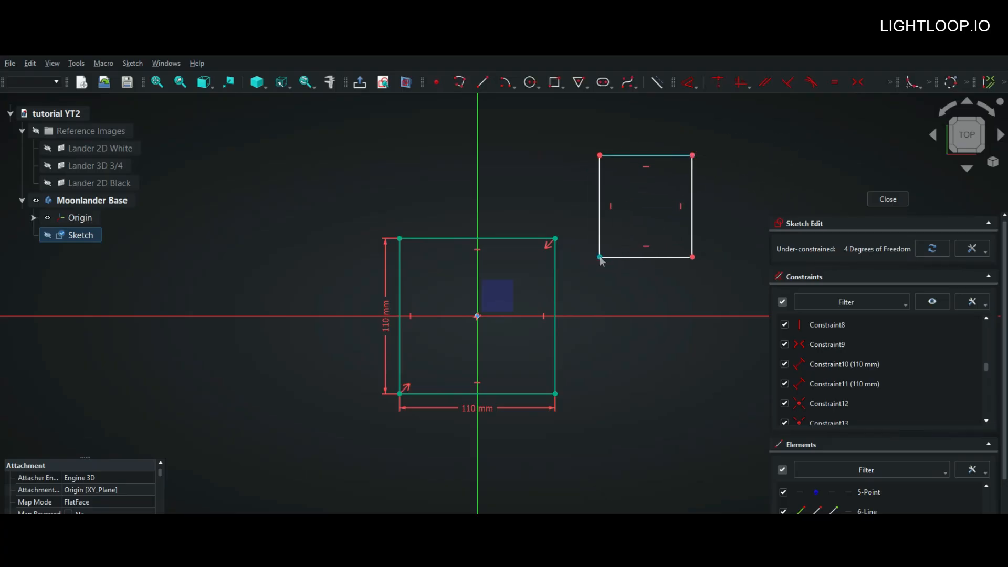
{"action": "mouse_move", "coordinate": [600, 257]}
{"action": "left_mouse_down"}
{"action": "mouse_move", "coordinate": [631, 259]}
{"action": "mouse_move", "coordinate": [618, 259]}
{"action": "left_mouse_up"}
{"action": "mouse_move", "coordinate": [710, 258]}
{"action": "left_mouse_down"}
{"action": "mouse_move", "coordinate": [711, 233]}
{"action": "mouse_move", "coordinate": [718, 254]}
{"action": "mouse_move", "coordinate": [684, 242]}
{"action": "mouse_move", "coordinate": [651, 180]}
{"action": "mouse_move", "coordinate": [712, 252]}
{"action": "left_mouse_up"}
{"action": "left_click", "coordinate": [647, 124]}
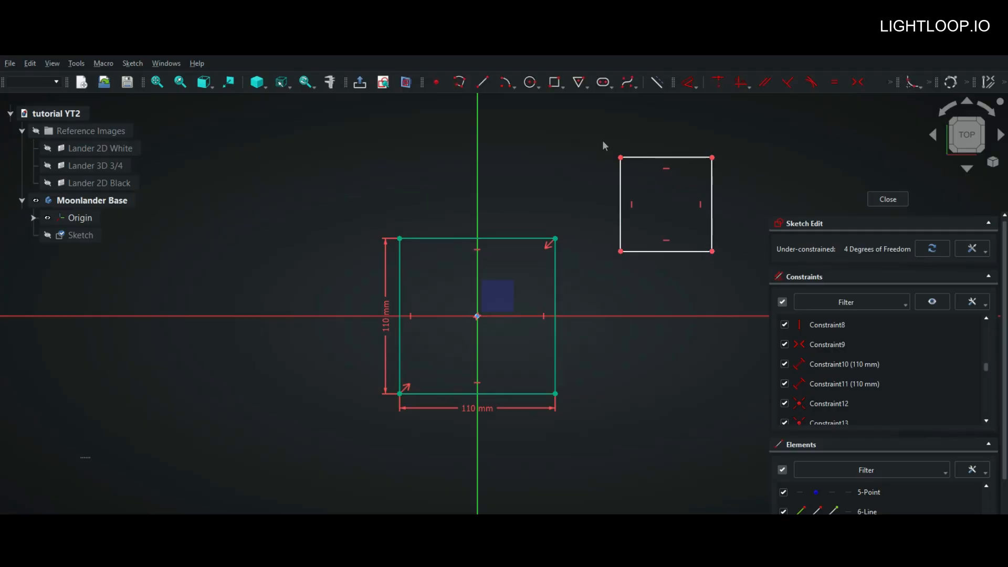
{"action": "right_click", "coordinate": [579, 127]}
{"action": "left_click", "coordinate": [575, 122]}
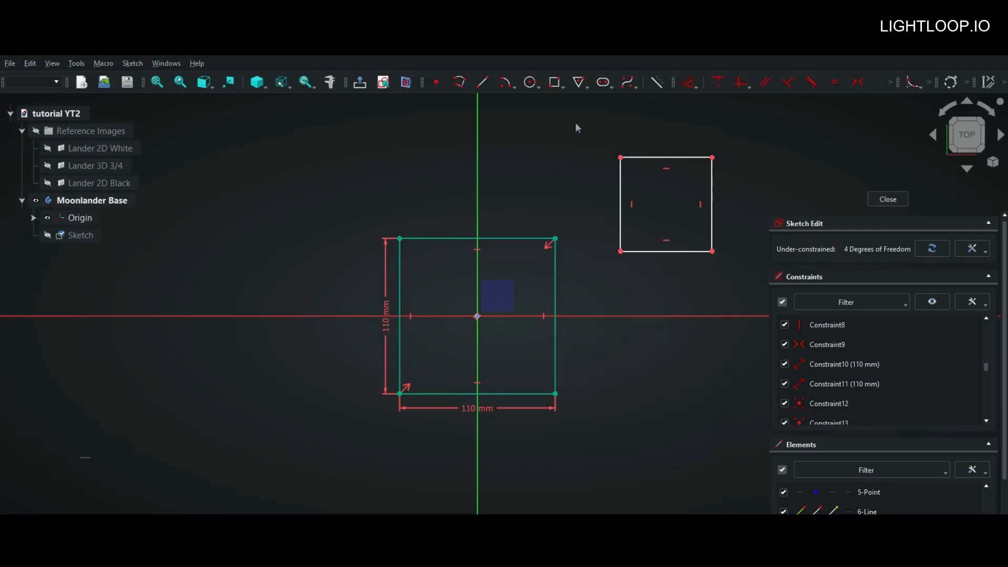
Step: Adjust the small rectangle's height and position by moving its upper edge, and clear the selection
{"action": "left_click", "coordinate": [660, 158]}
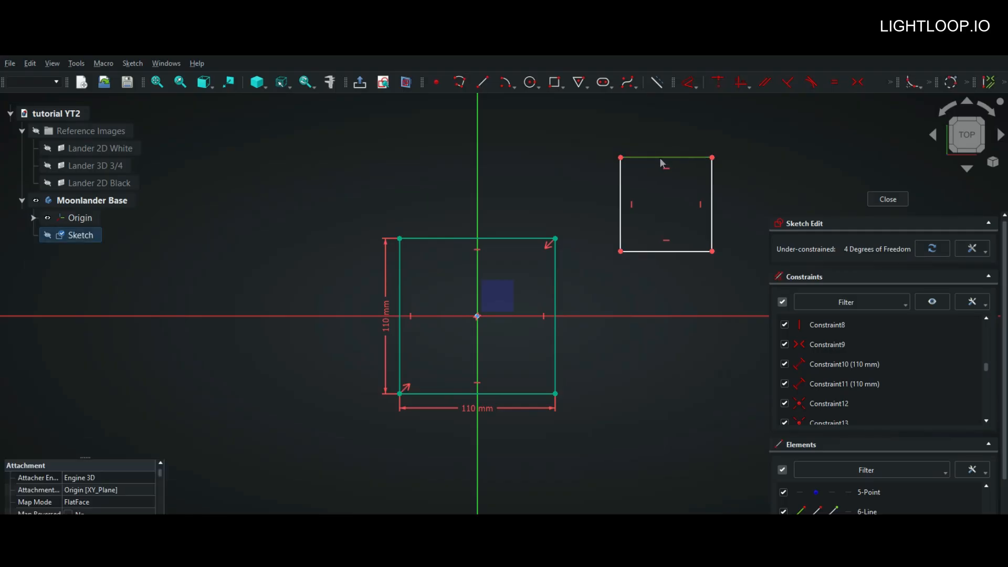
{"action": "left_click", "coordinate": [595, 163]}
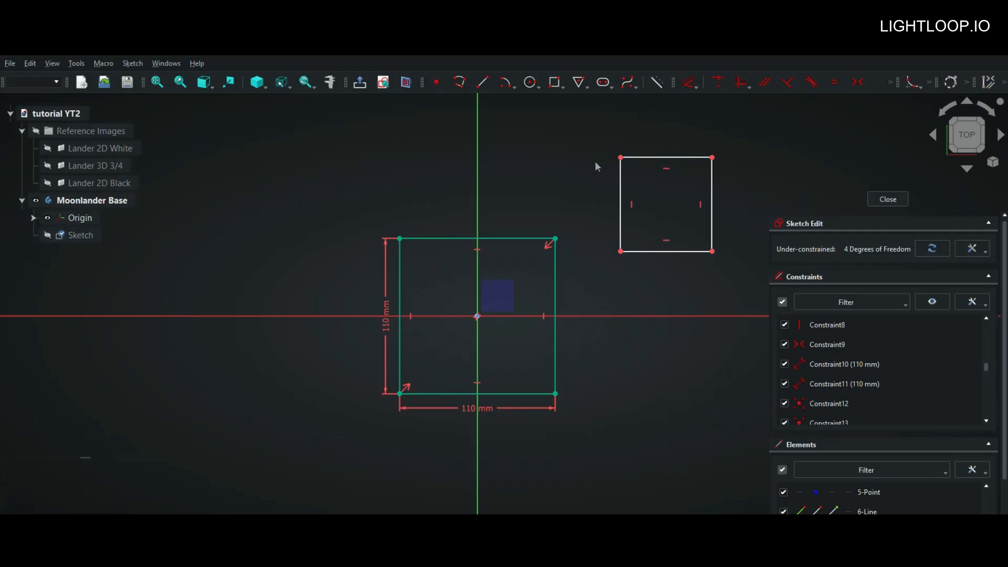
{"action": "right_click", "coordinate": [562, 170]}
{"action": "left_click", "coordinate": [560, 152]}
{"action": "left_click_drag", "start_coordinate": [643, 158], "coordinate": [604, 181]}
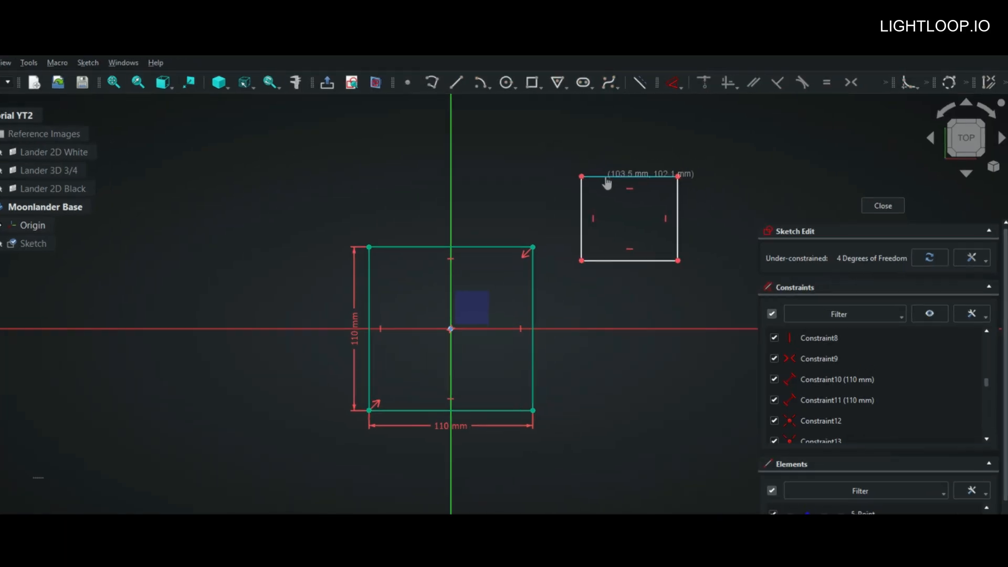
{"action": "right_click", "coordinate": [560, 167]}
{"action": "left_click", "coordinate": [544, 149]}
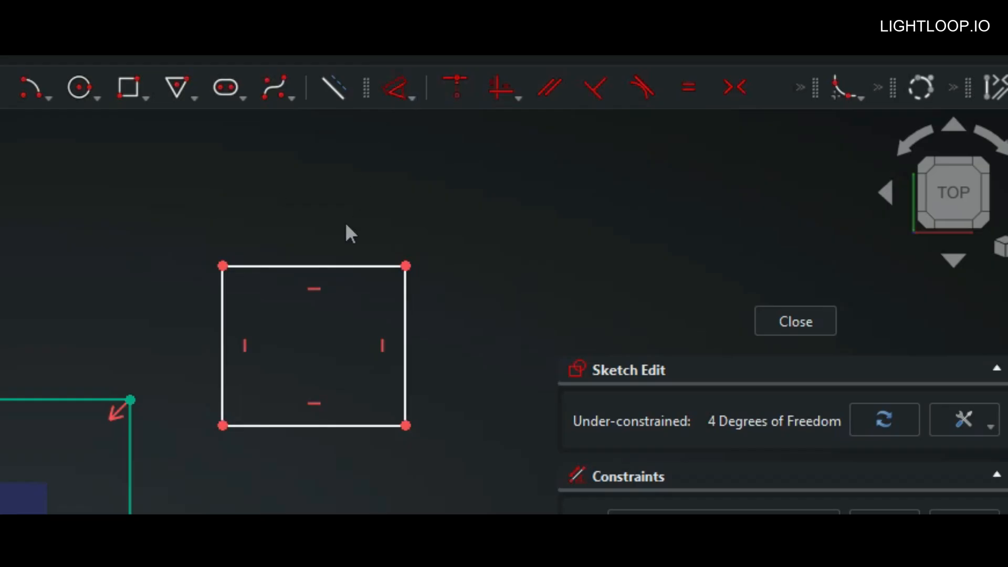
Step: Dimension the upper edge of the small rectangle and set its length to 75 mm
{"action": "left_click", "coordinate": [307, 267]}
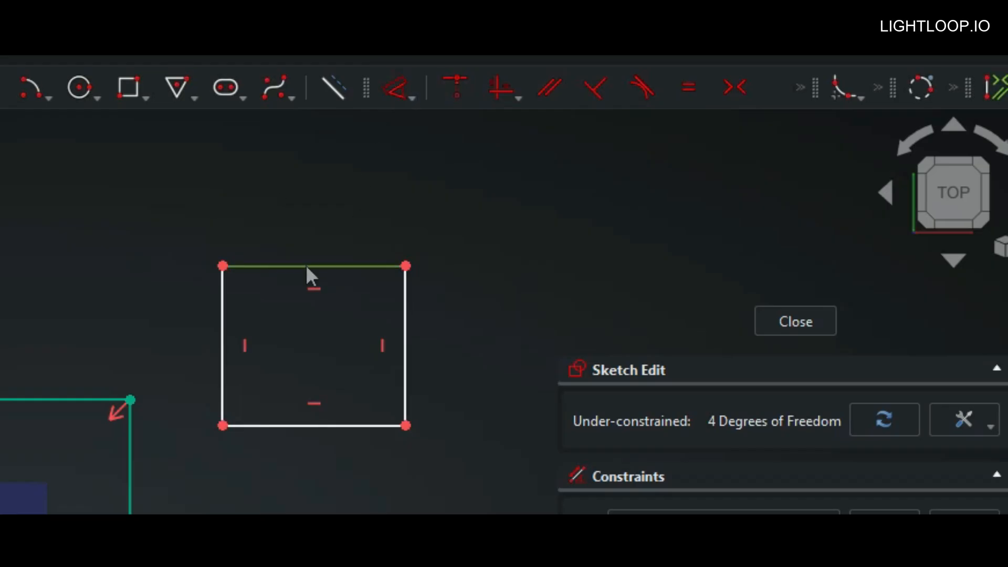
{"action": "key", "text": "l"}
{"action": "left_click", "coordinate": [304, 266]}
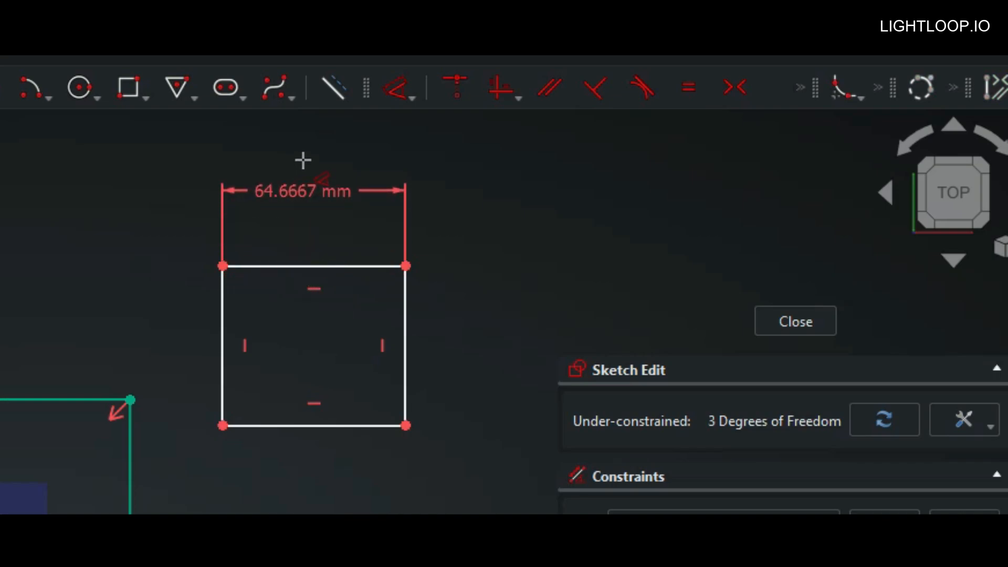
{"action": "left_click", "coordinate": [303, 160]}
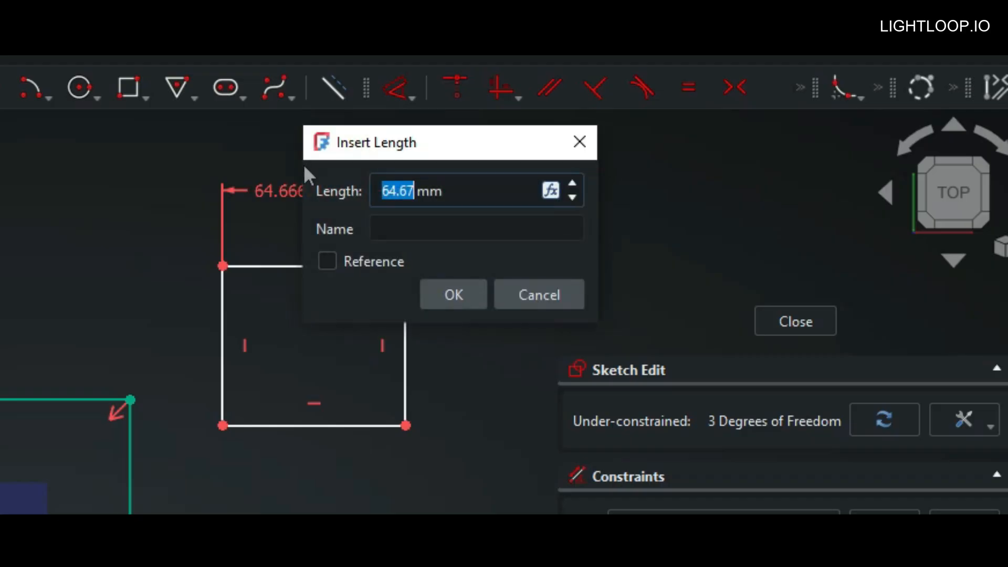
{"action": "type", "text": "75"}
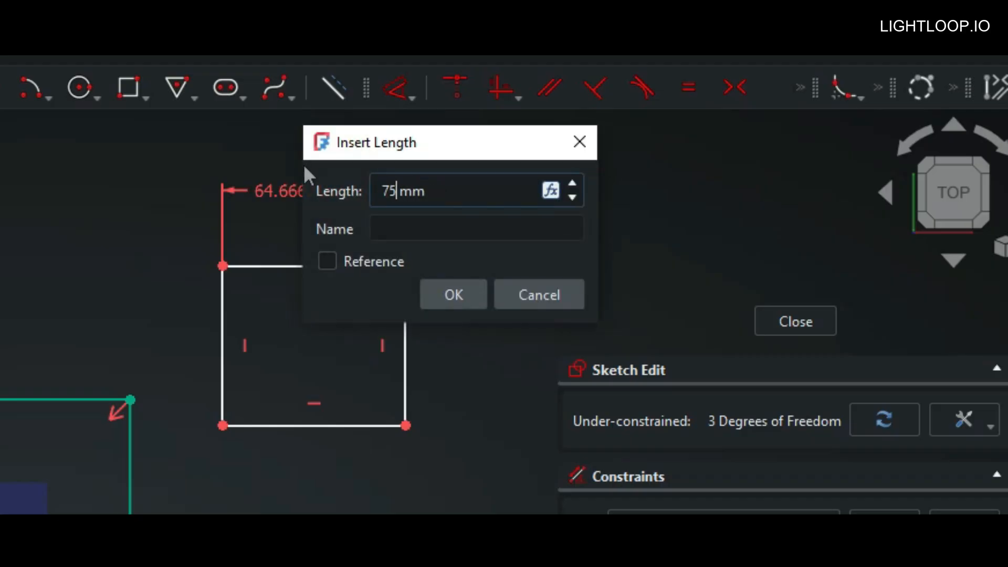
{"action": "key", "text": "Return"}
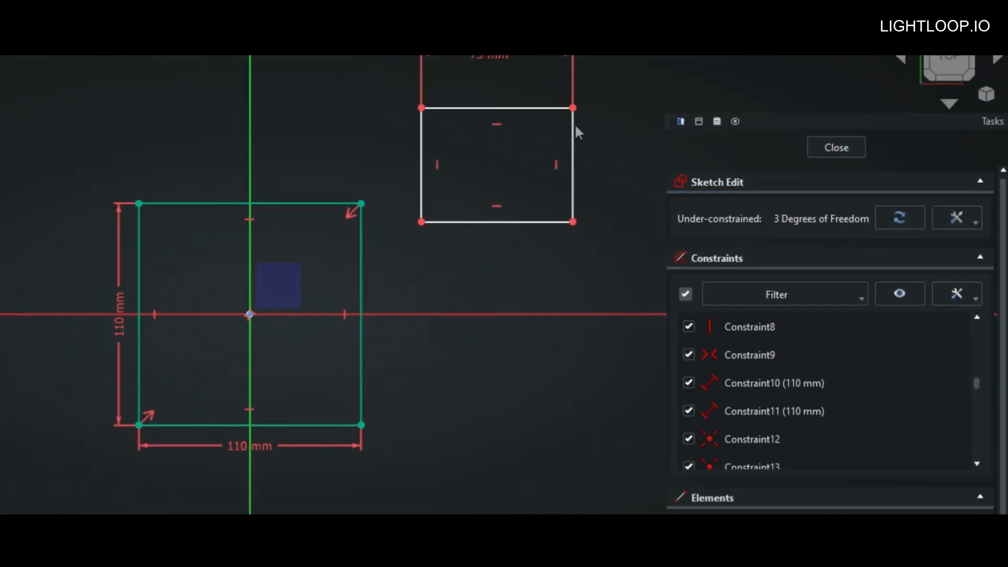
Step: Reshape the small rectangle by moving its corners, and change its width dimension to 50 mm
{"action": "left_click_drag", "start_coordinate": [399, 183], "coordinate": [404, 195]}
{"action": "mouse_move", "coordinate": [709, 265]}
{"action": "left_mouse_down"}
{"action": "mouse_move", "coordinate": [740, 295]}
{"action": "mouse_move", "coordinate": [709, 282]}
{"action": "mouse_move", "coordinate": [718, 247]}
{"action": "left_mouse_up"}
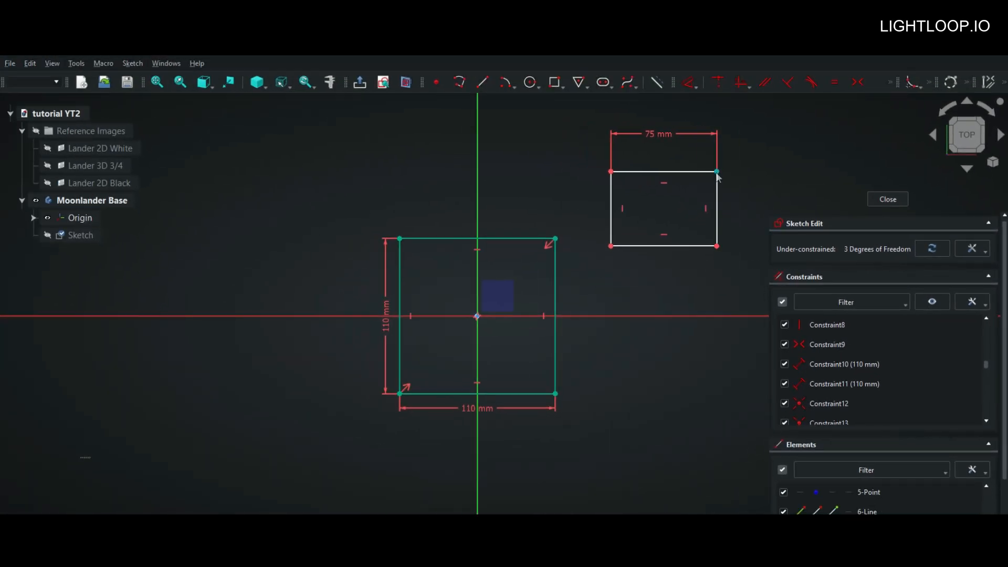
{"action": "left_click_drag", "start_coordinate": [717, 169], "coordinate": [655, 199]}
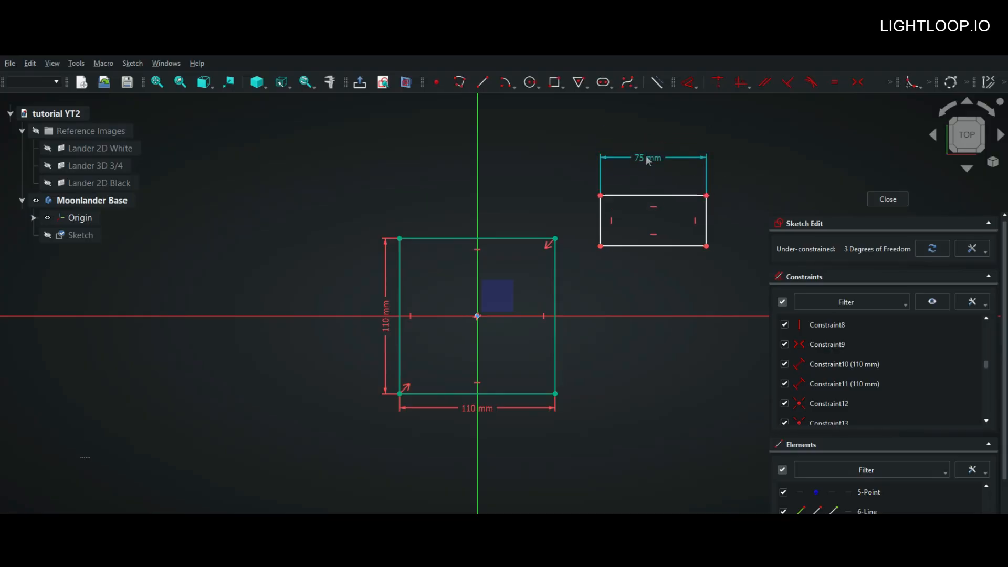
{"action": "double_click", "coordinate": [644, 156]}
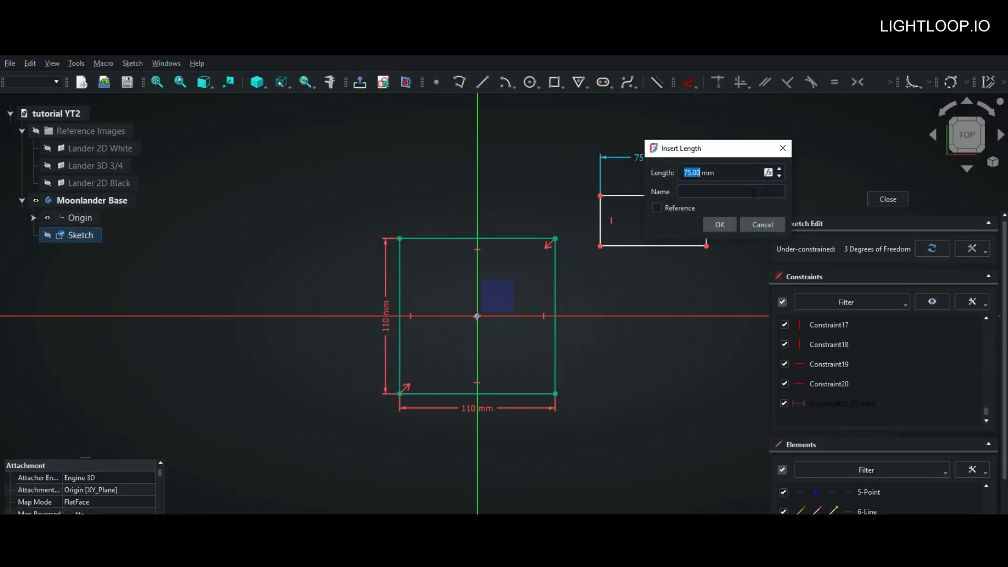
{"action": "type", "text": "50"}
{"action": "key", "text": "Return"}
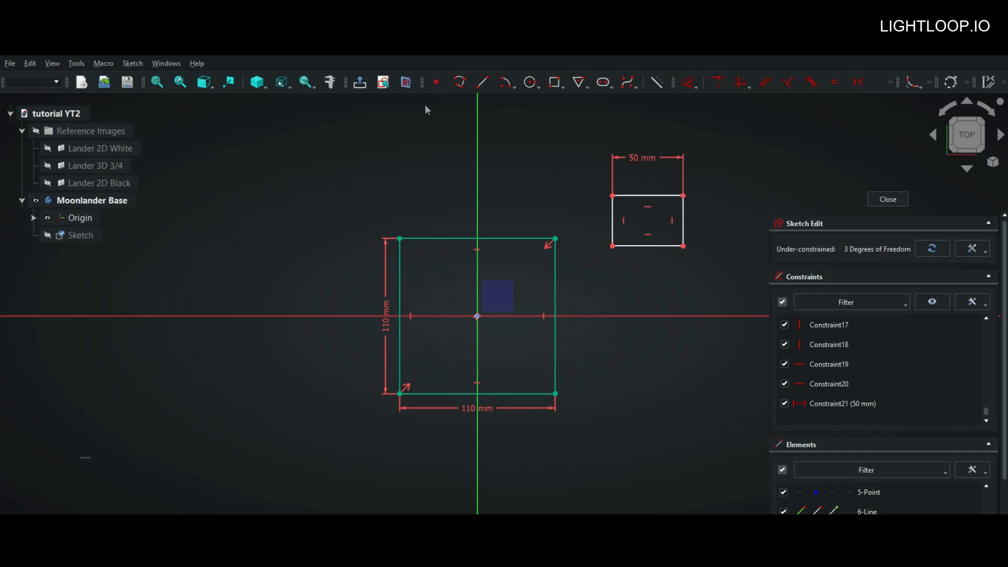
Step: Select the whole 50 mm wide rectangle and delete it, keeping the 110 mm square
{"action": "left_click_drag", "start_coordinate": [571, 155], "coordinate": [706, 267]}
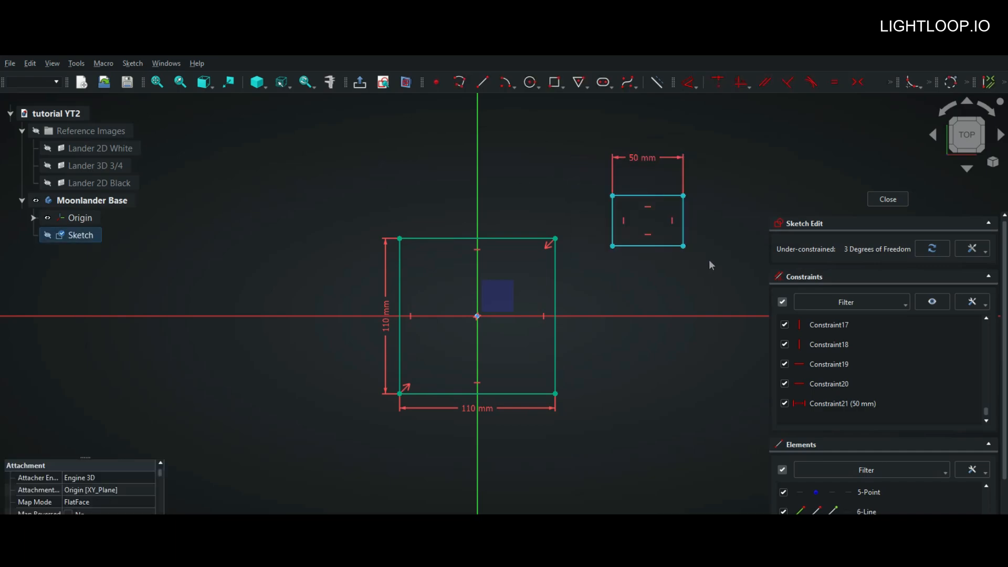
{"action": "key", "text": "Delete"}
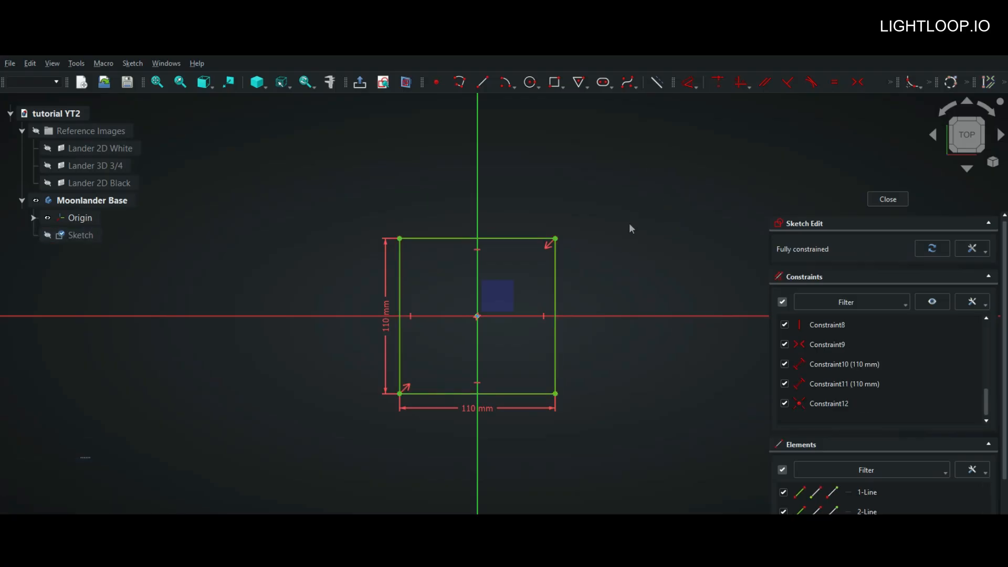
Step: Draw a corner rectangle about 97 by 43 mm above the square, with its first corner on the vertical axis
{"action": "left_click", "coordinate": [563, 91]}
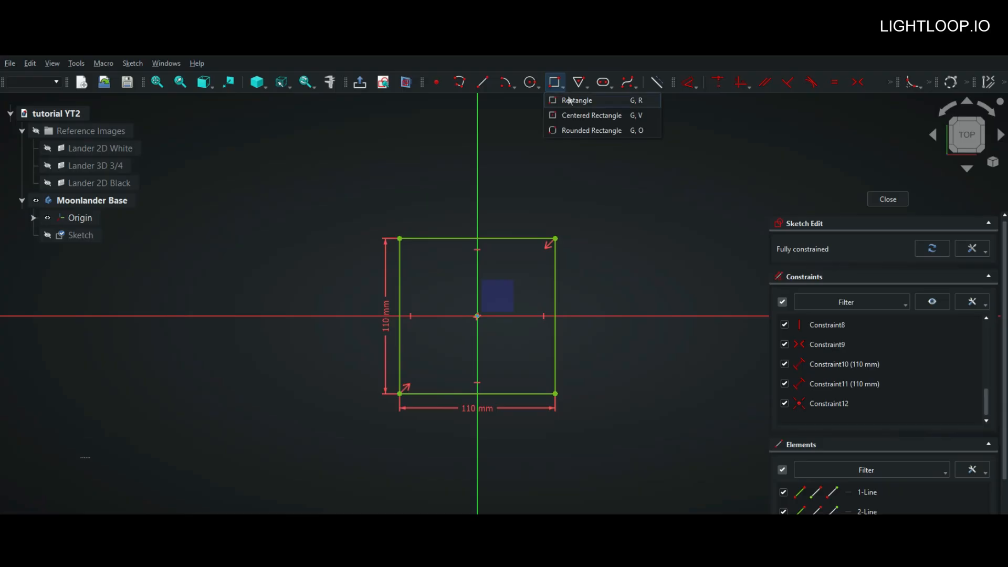
{"action": "left_click", "coordinate": [571, 100]}
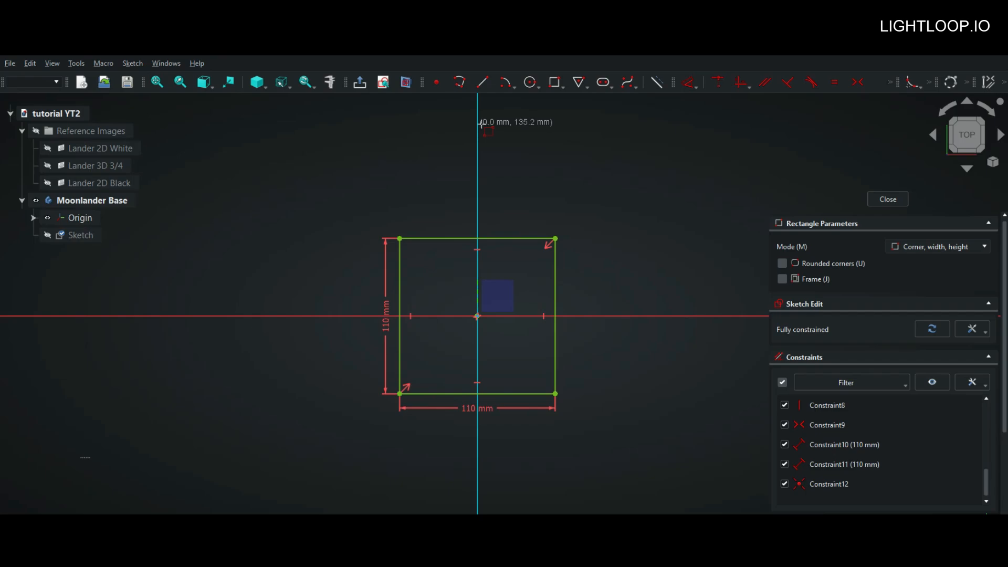
{"action": "left_click", "coordinate": [480, 124]}
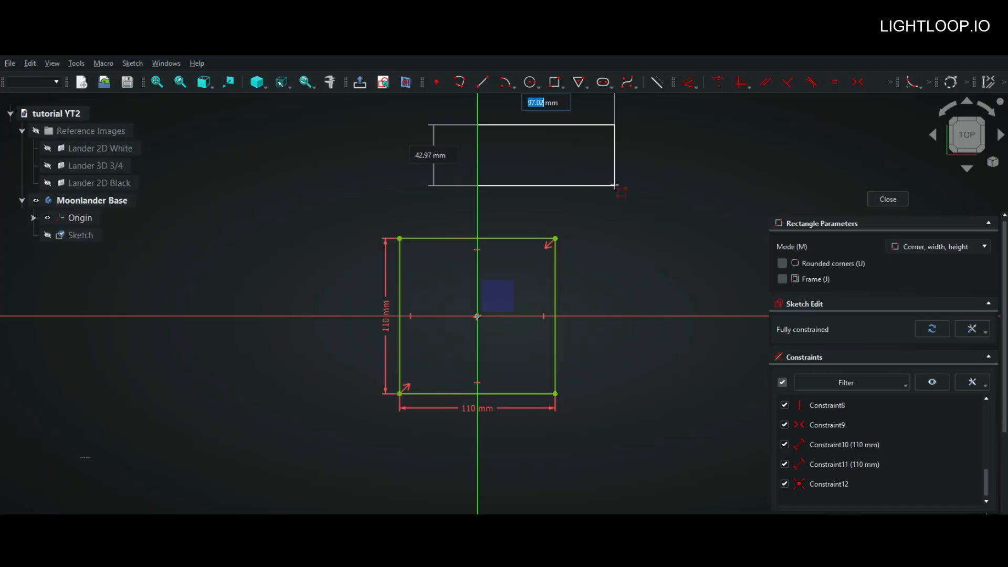
{"action": "left_click", "coordinate": [615, 186]}
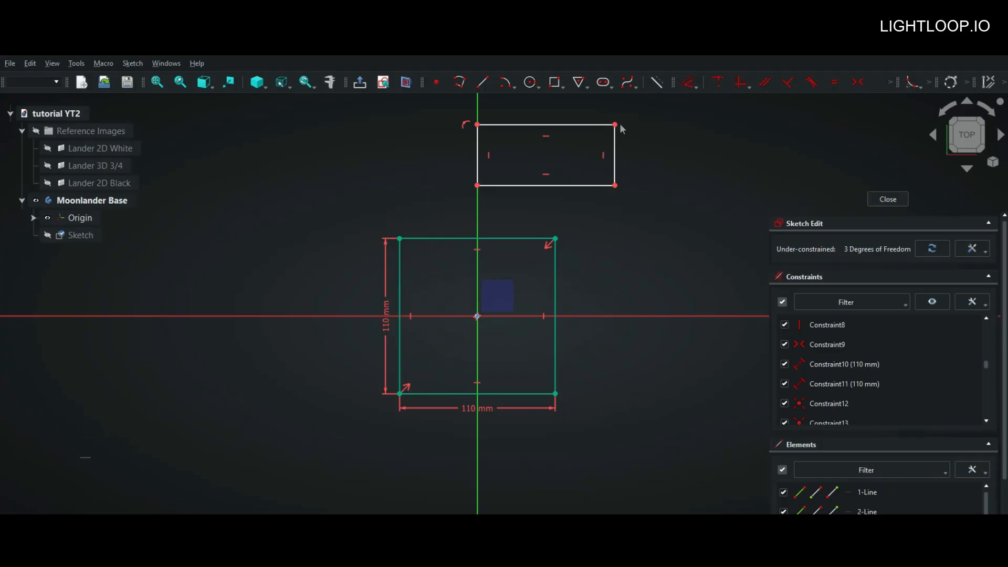
Step: Move the corners of the rectangle attached to the vertical axis to test how it can still be stretched
{"action": "left_click_drag", "start_coordinate": [615, 126], "coordinate": [612, 146]}
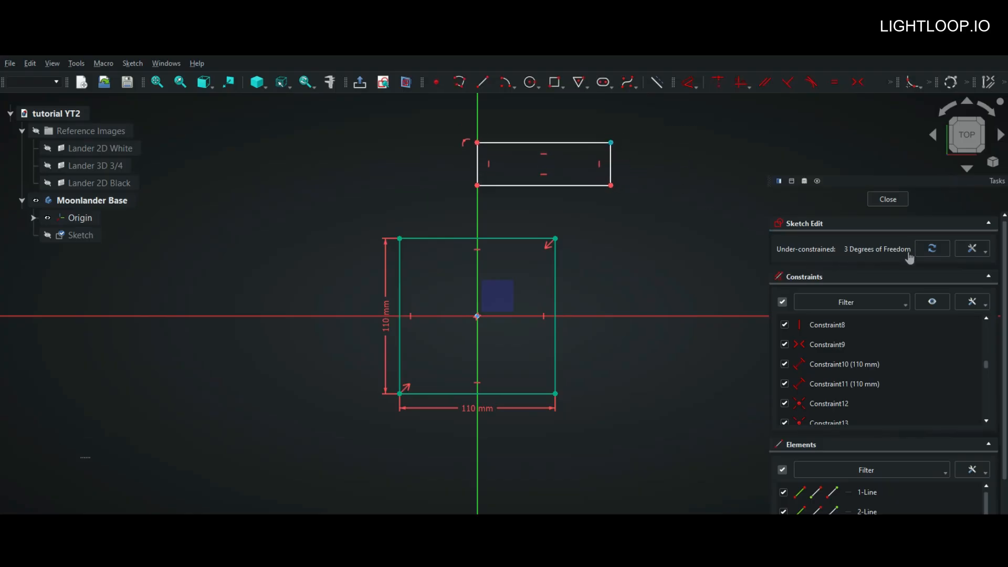
{"action": "left_click_drag", "start_coordinate": [610, 187], "coordinate": [679, 199]}
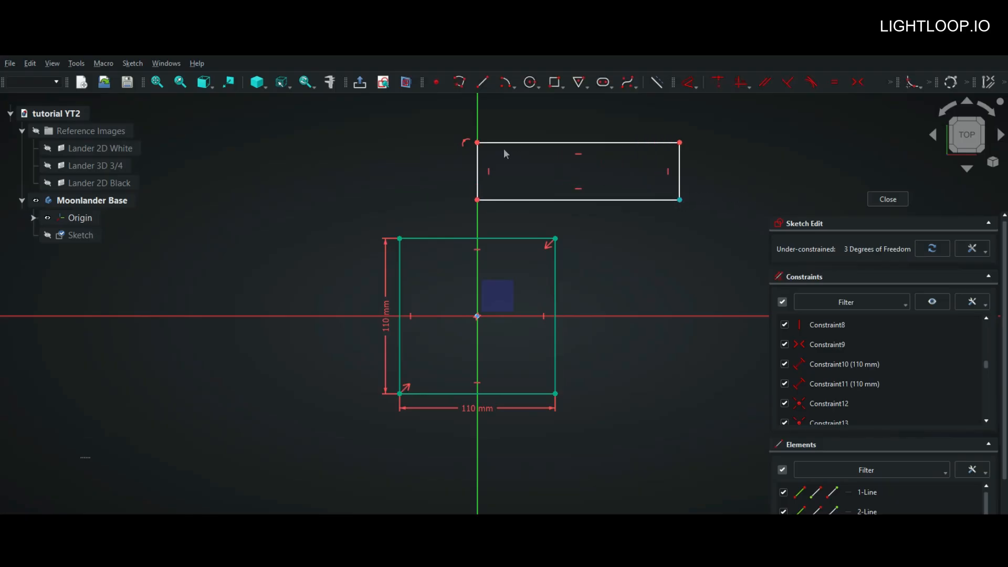
{"action": "left_click_drag", "start_coordinate": [477, 143], "coordinate": [501, 141]}
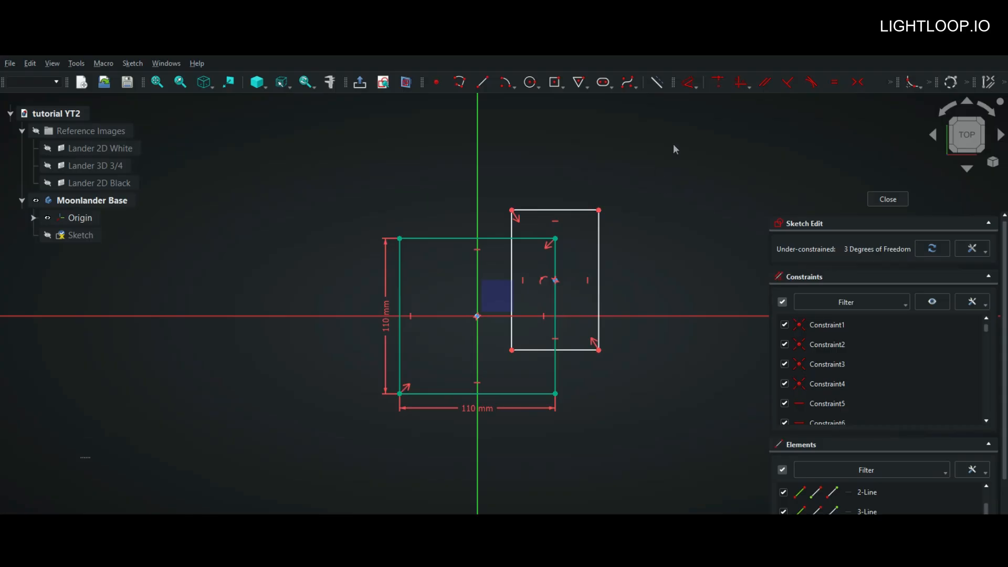
Step: Try to add a vertical dimension between the square's upper-right corner and the horizontal axis, and cancel it
{"action": "left_click", "coordinate": [688, 83]}
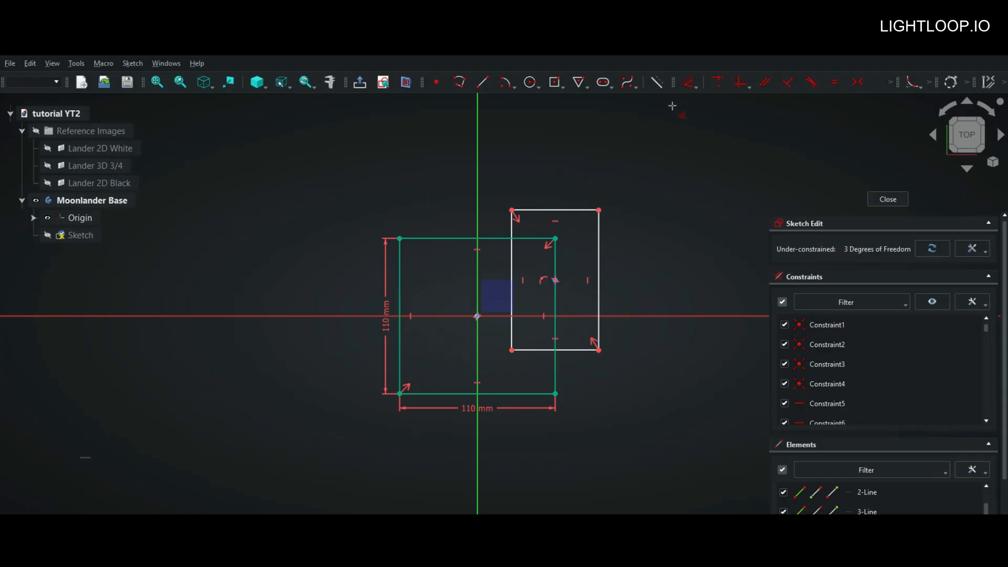
{"action": "left_click", "coordinate": [555, 239]}
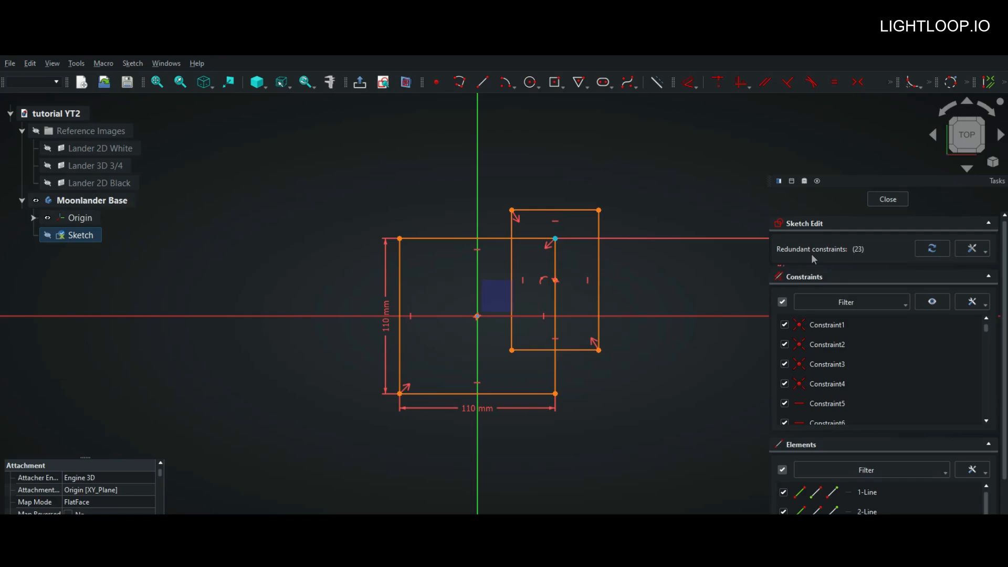
{"action": "left_click_drag", "start_coordinate": [718, 253], "coordinate": [650, 258]}
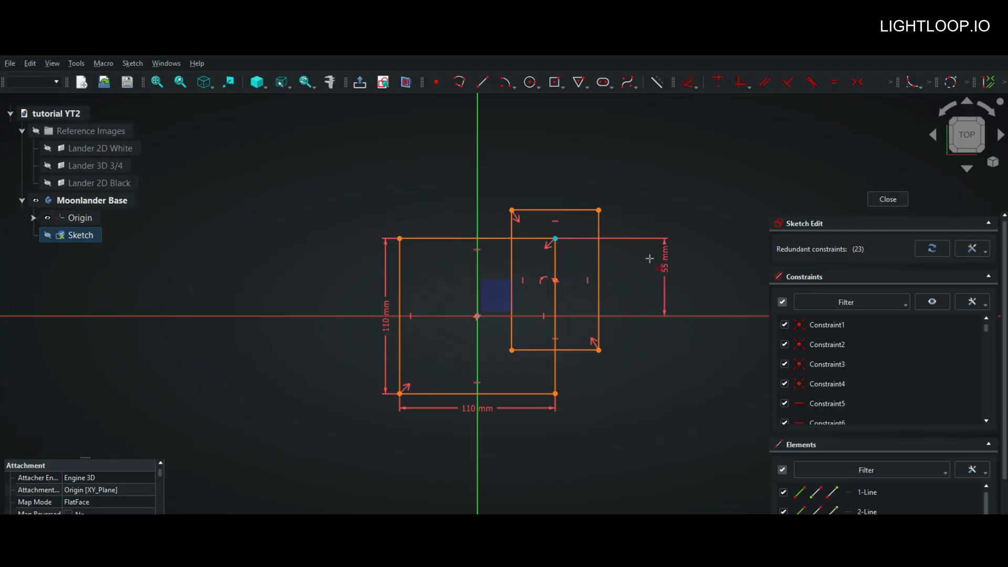
{"action": "left_click_drag", "start_coordinate": [649, 258], "coordinate": [826, 253]}
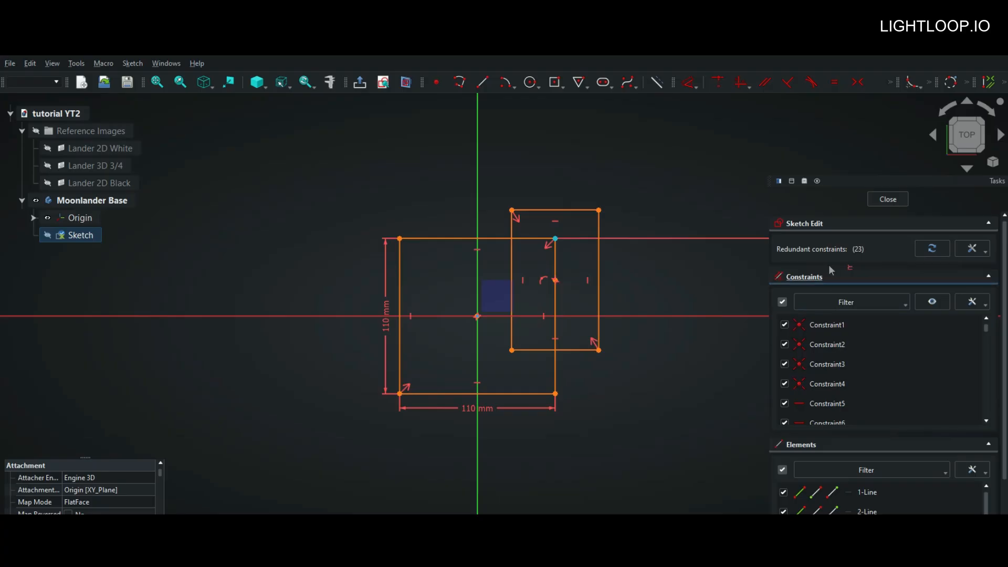
{"action": "left_click_drag", "start_coordinate": [830, 269], "coordinate": [761, 251]}
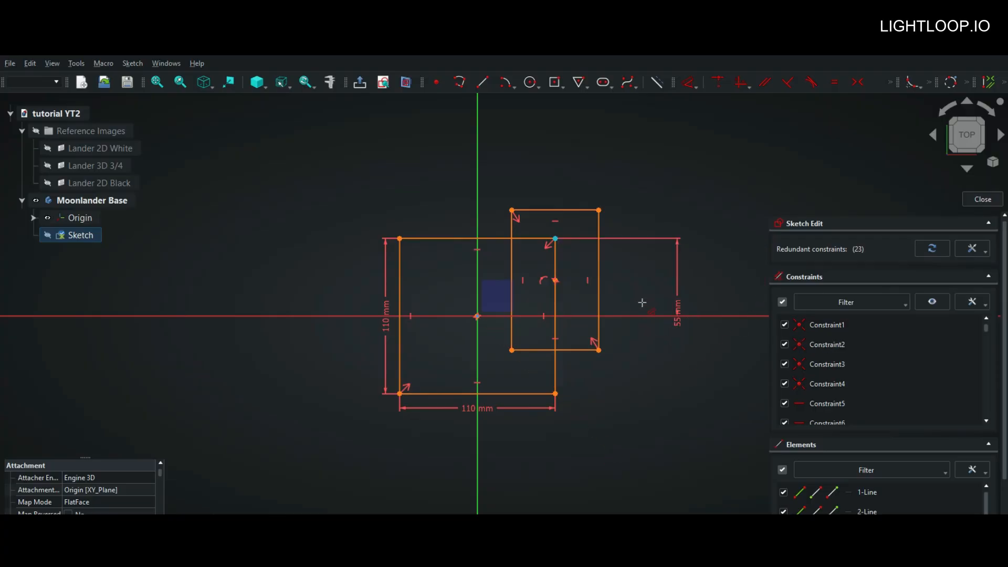
{"action": "key", "text": "Escape"}
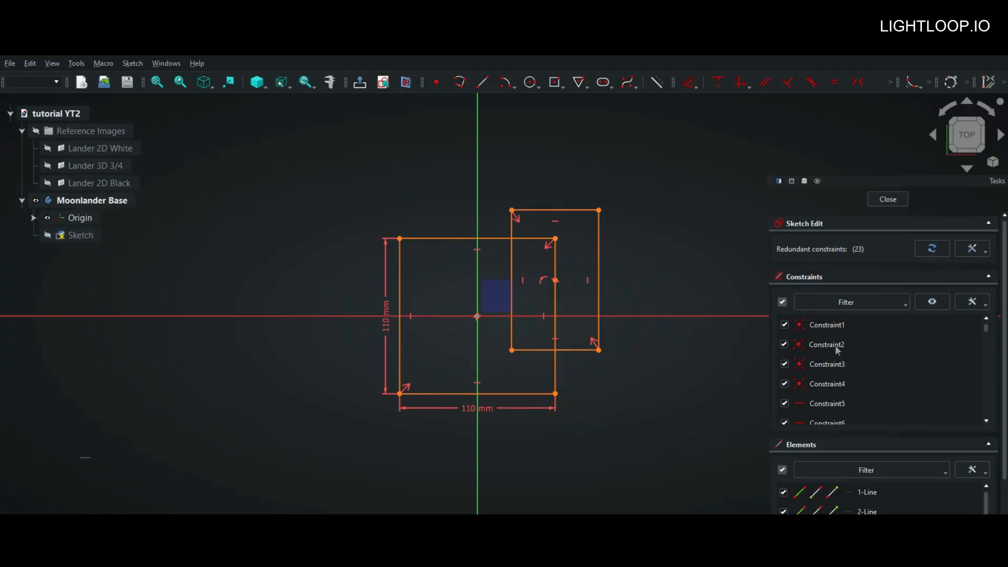
Step: Delete Constraint22, the point-on-object constraint tying the second rectangle's center to the square's right edge
{"action": "scroll", "coordinate": [836, 347], "scroll_direction": "down", "scroll_amount": 8}
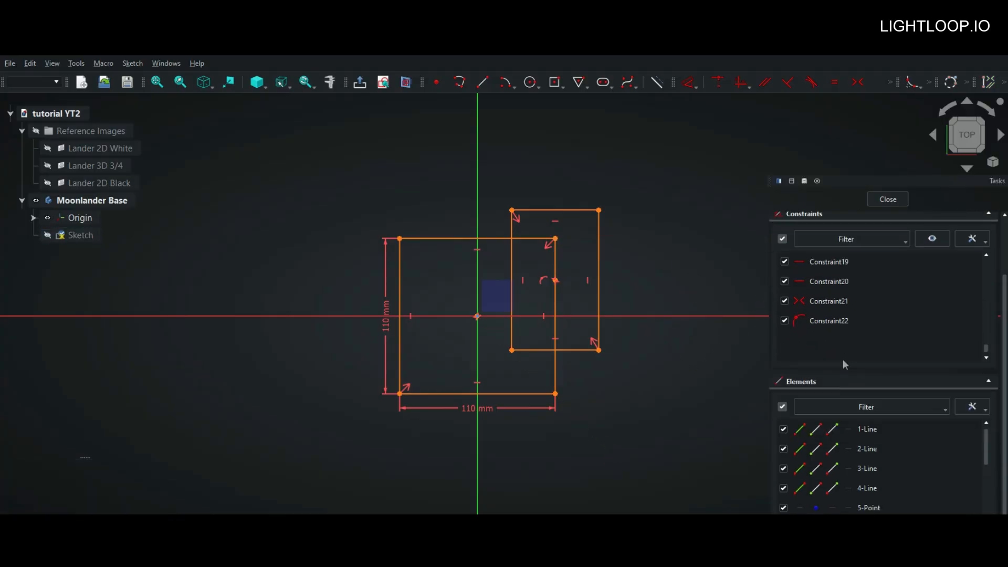
{"action": "right_click", "coordinate": [828, 323]}
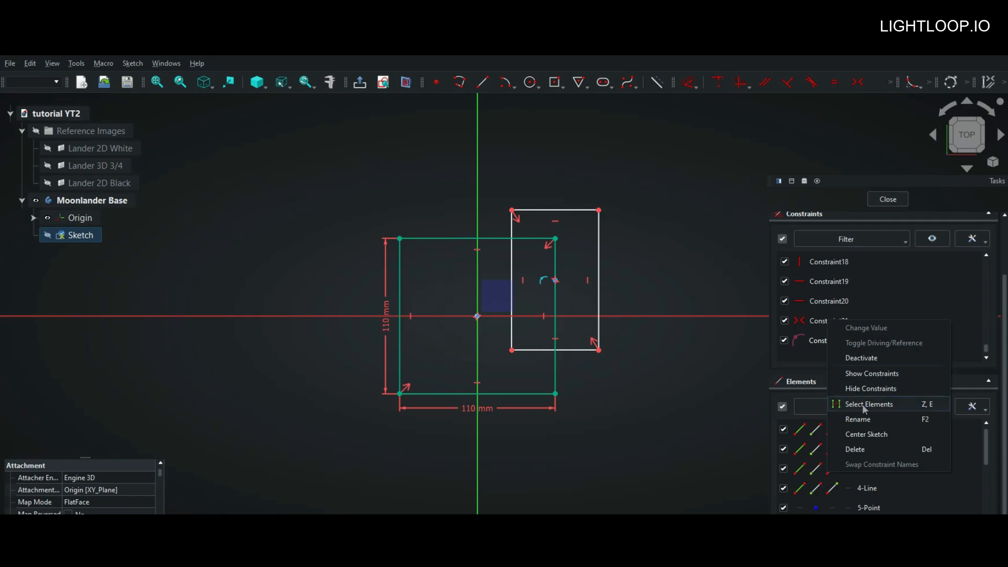
{"action": "left_click", "coordinate": [869, 450]}
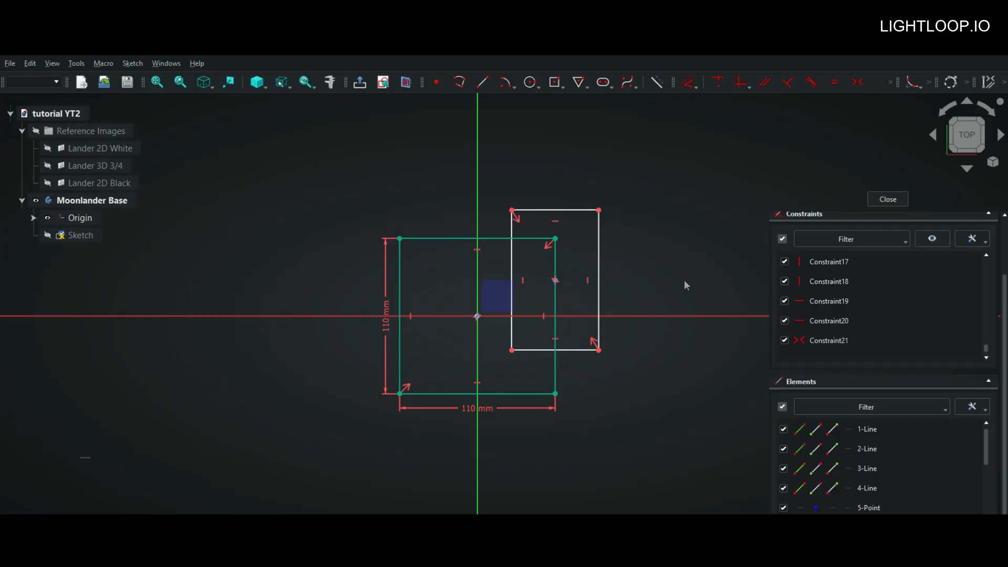
Step: Delete the four edges of the rectangle overlapping the right side of the 110 mm square, one by one
{"action": "scroll", "coordinate": [851, 275], "scroll_direction": "up", "scroll_amount": 3}
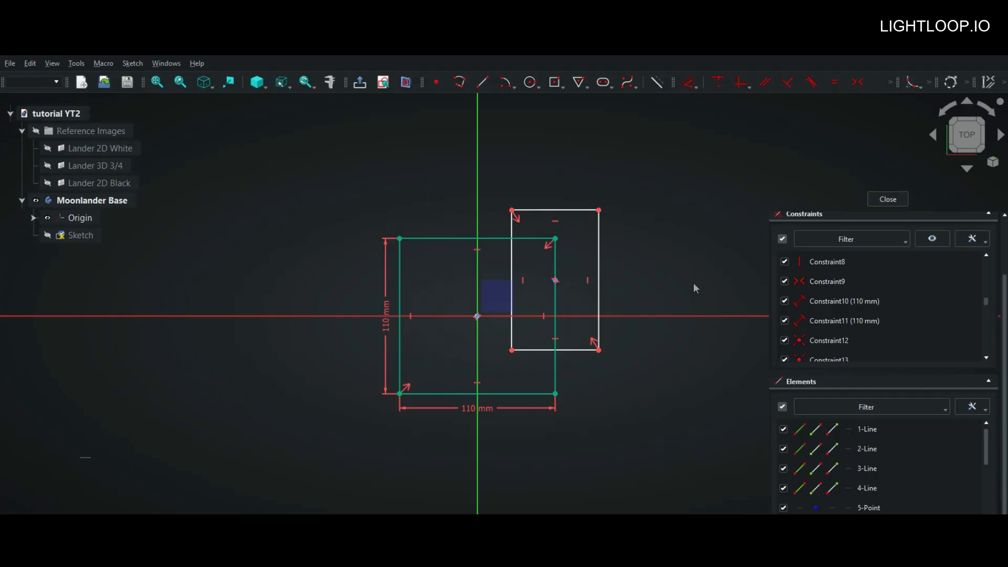
{"action": "left_click", "coordinate": [599, 234]}
{"action": "key", "text": "Delete"}
{"action": "left_click", "coordinate": [565, 210]}
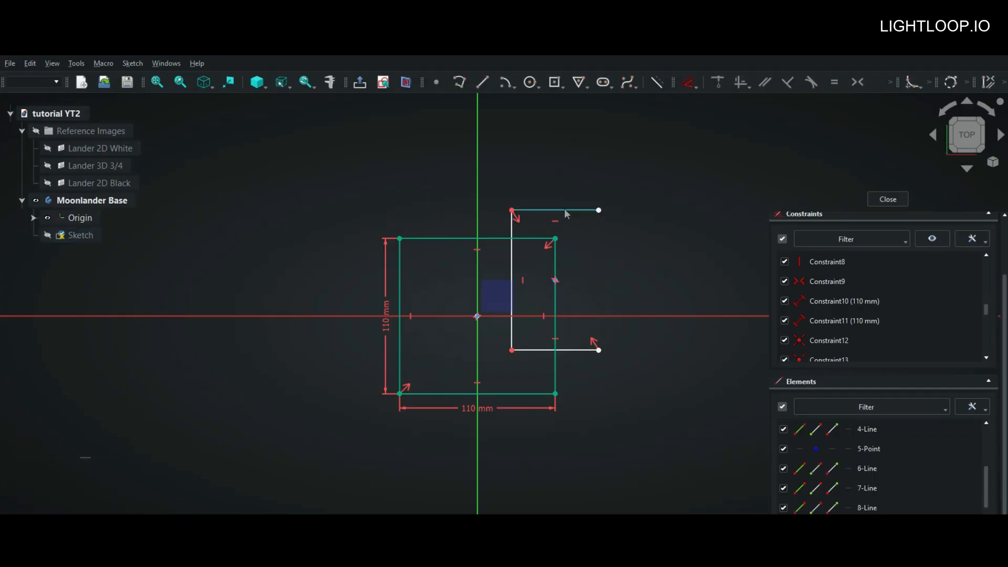
{"action": "key", "text": "Delete"}
{"action": "left_click", "coordinate": [511, 261]}
{"action": "key", "text": "Delete"}
{"action": "left_click", "coordinate": [565, 350]}
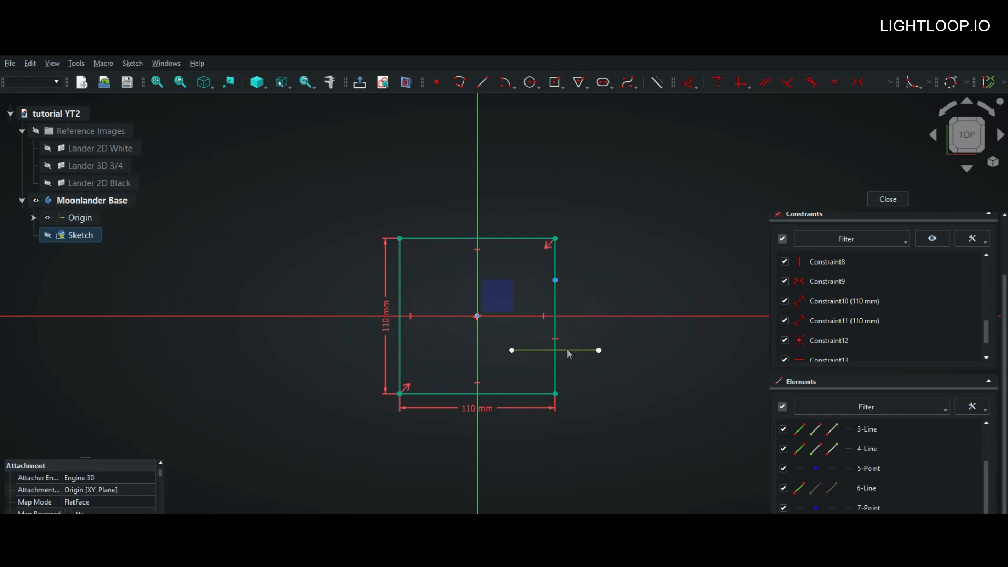
{"action": "key", "text": "Delete"}
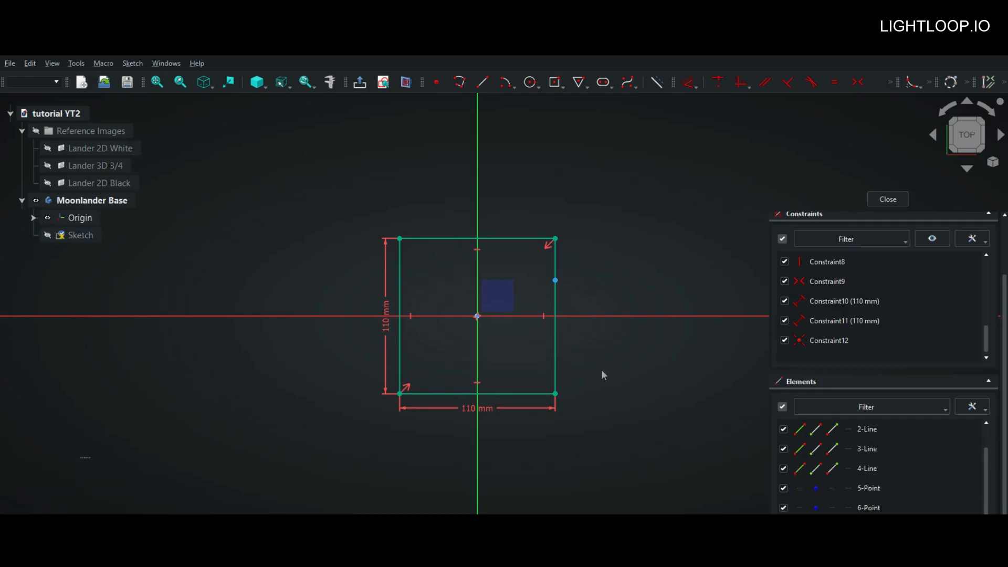
Step: Toggle the Lander 2D Black reference image on and off to check it against the square sketch, ending in the top view
{"action": "middle_click_drag", "start_coordinate": [600, 370], "coordinate": [574, 301]}
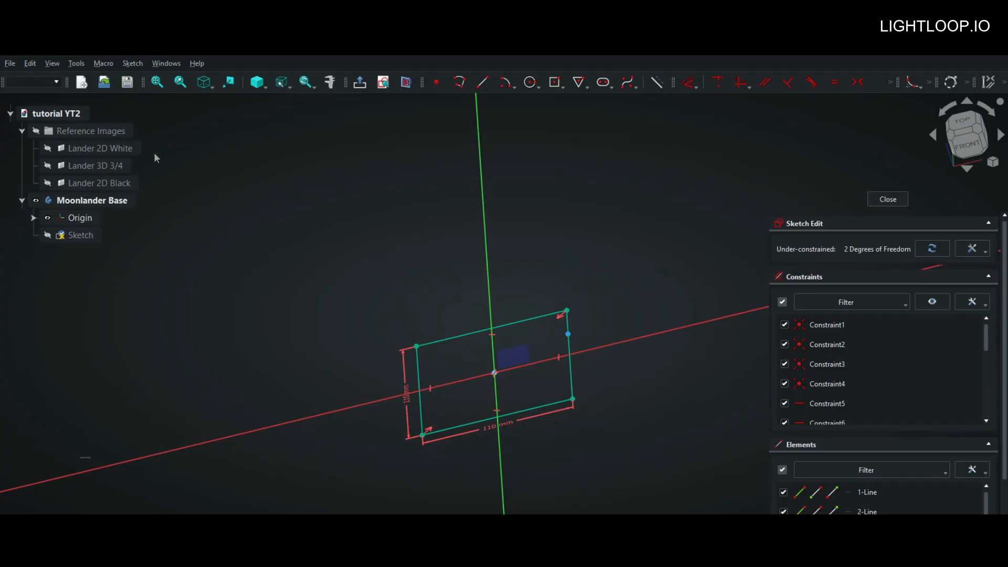
{"action": "left_click", "coordinate": [48, 183]}
{"action": "mouse_move", "coordinate": [414, 236]}
{"action": "middle_mouse_down"}
{"action": "mouse_move", "coordinate": [402, 191]}
{"action": "mouse_move", "coordinate": [391, 231]}
{"action": "middle_mouse_up"}
{"action": "left_click", "coordinate": [49, 183]}
{"action": "middle_click_drag", "start_coordinate": [305, 222], "coordinate": [298, 267]}
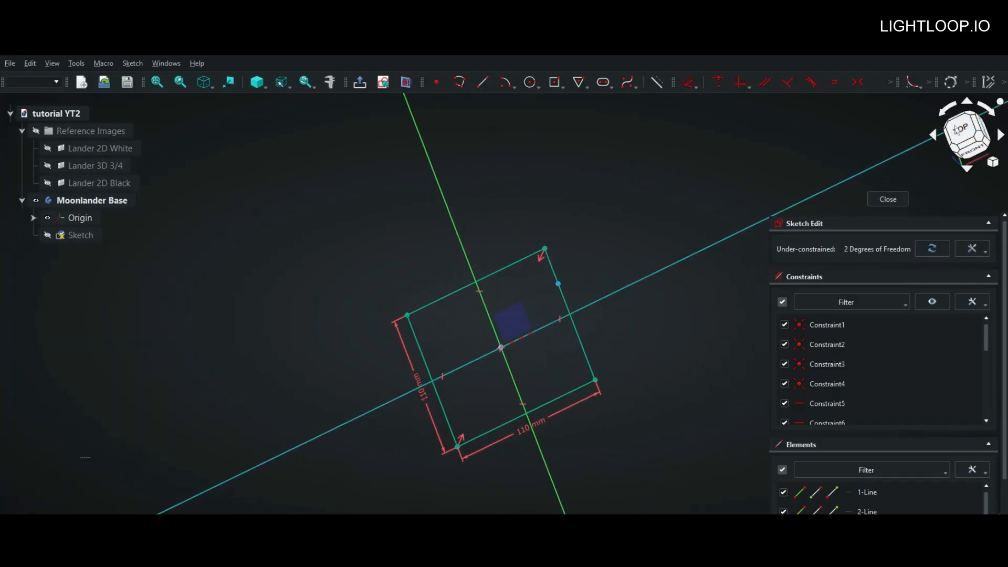
{"action": "left_click", "coordinate": [965, 132]}
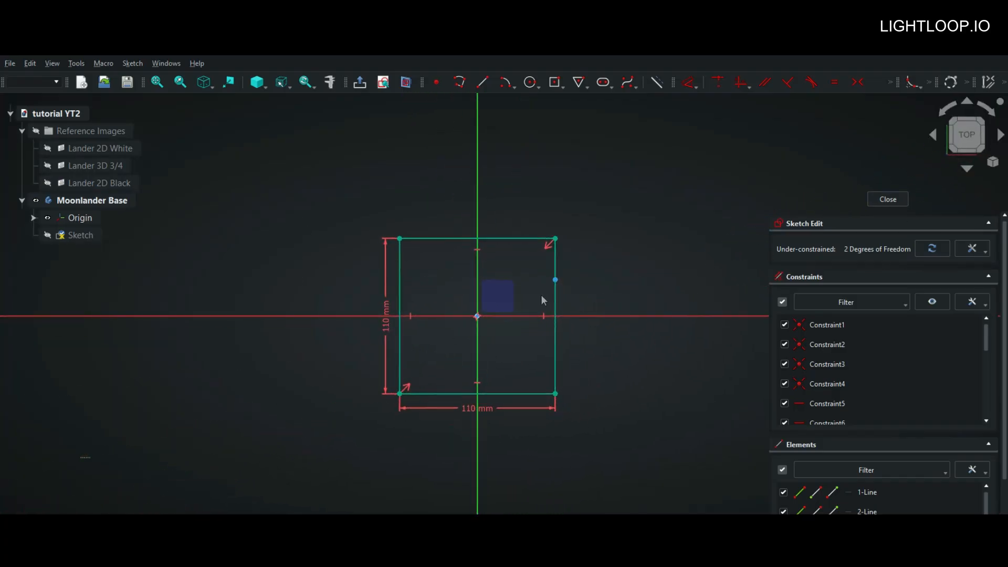
Step: Leave the square's sketch and show the Lander 2D Black reference image in the front view
{"action": "left_click", "coordinate": [888, 200]}
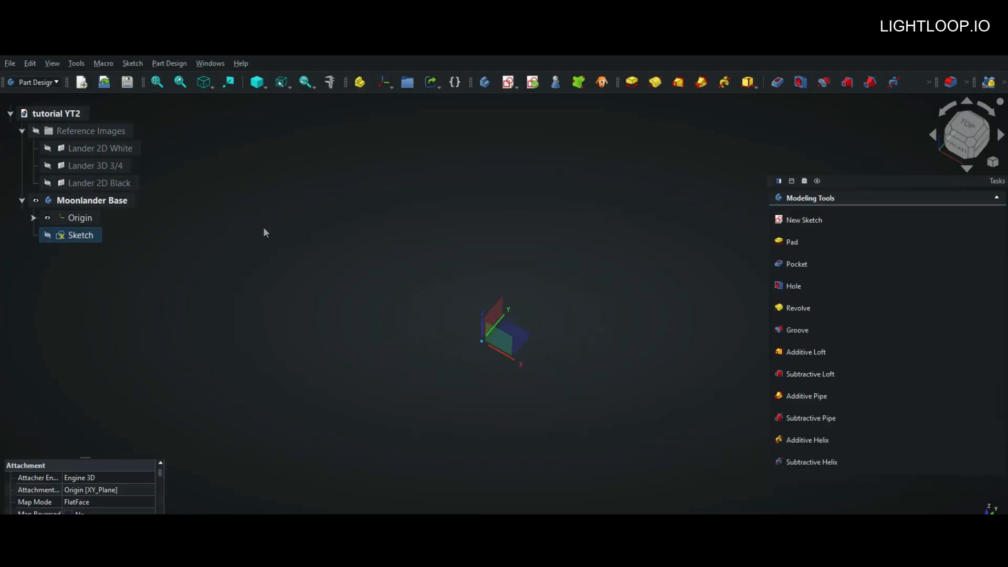
{"action": "left_click", "coordinate": [47, 183]}
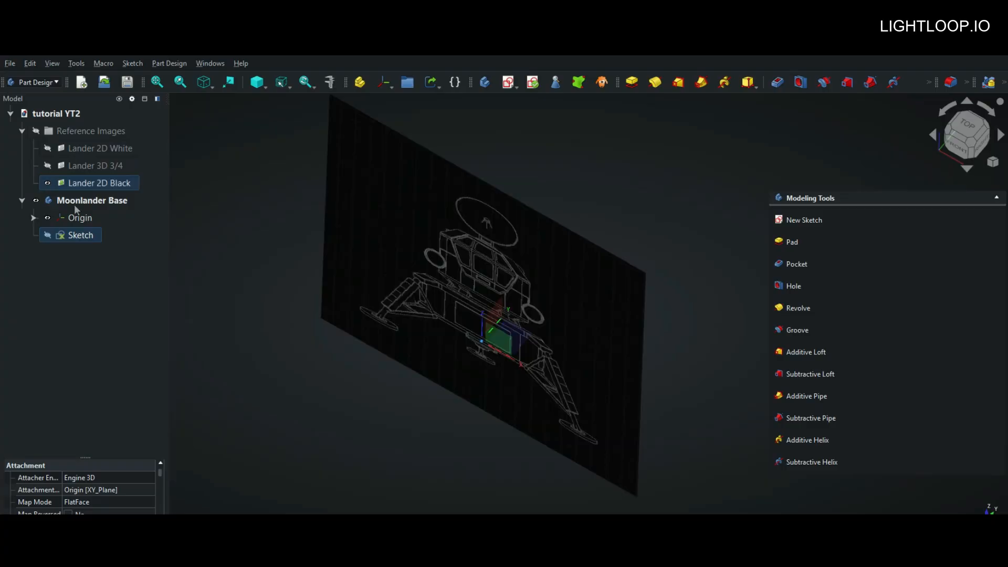
{"action": "middle_click_drag", "start_coordinate": [676, 190], "coordinate": [663, 148]}
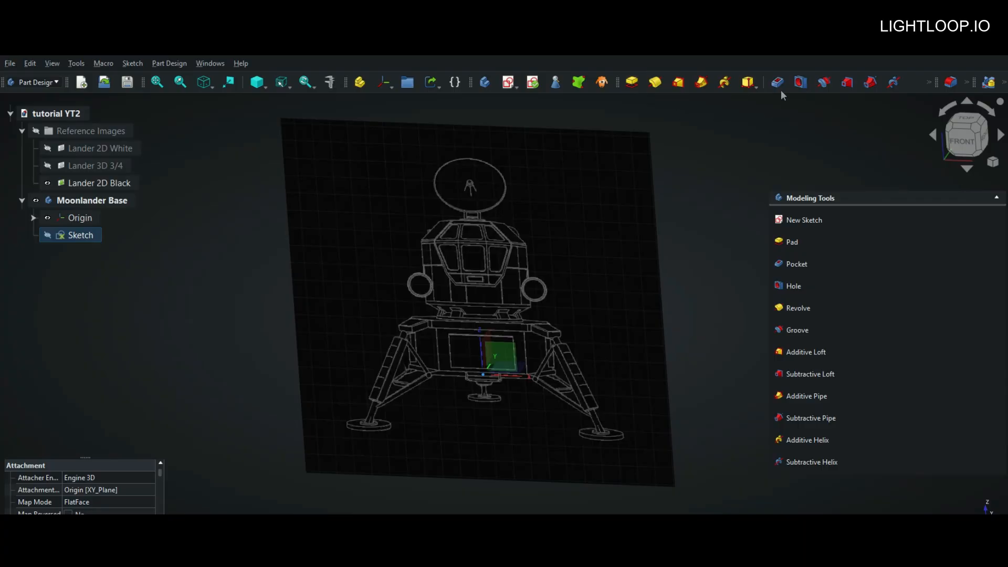
{"action": "left_click", "coordinate": [963, 138]}
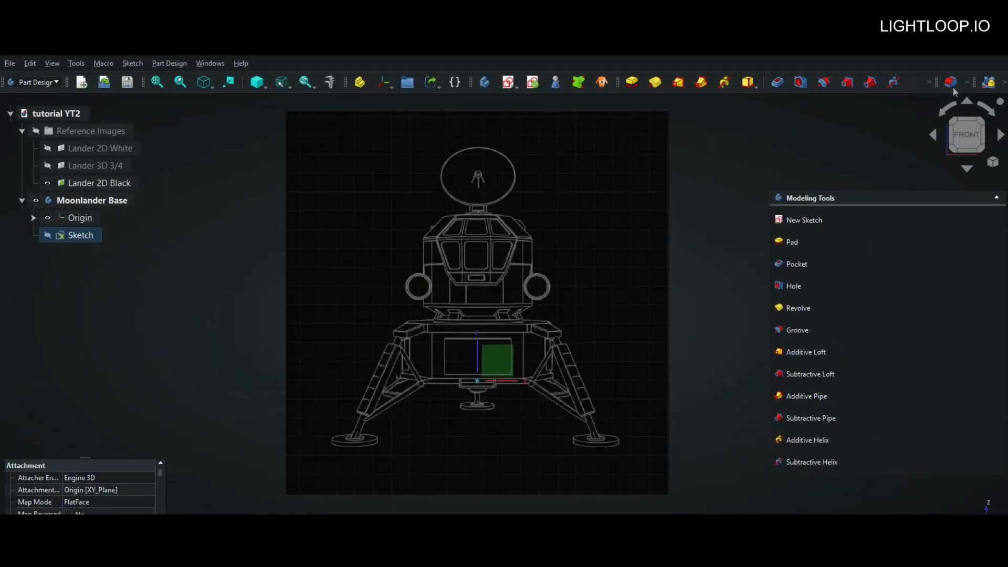
Step: Uncover the hidden dress-up tools and look through the Part Design commands, including the additive and subtractive primitives
{"action": "left_click_drag", "start_coordinate": [934, 83], "coordinate": [896, 85]}
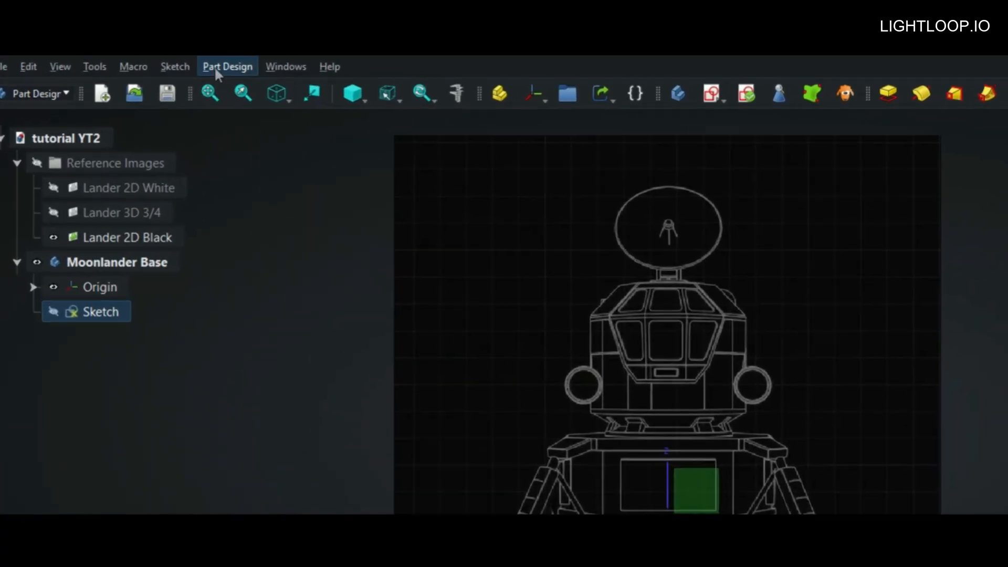
{"action": "left_click", "coordinate": [171, 63]}
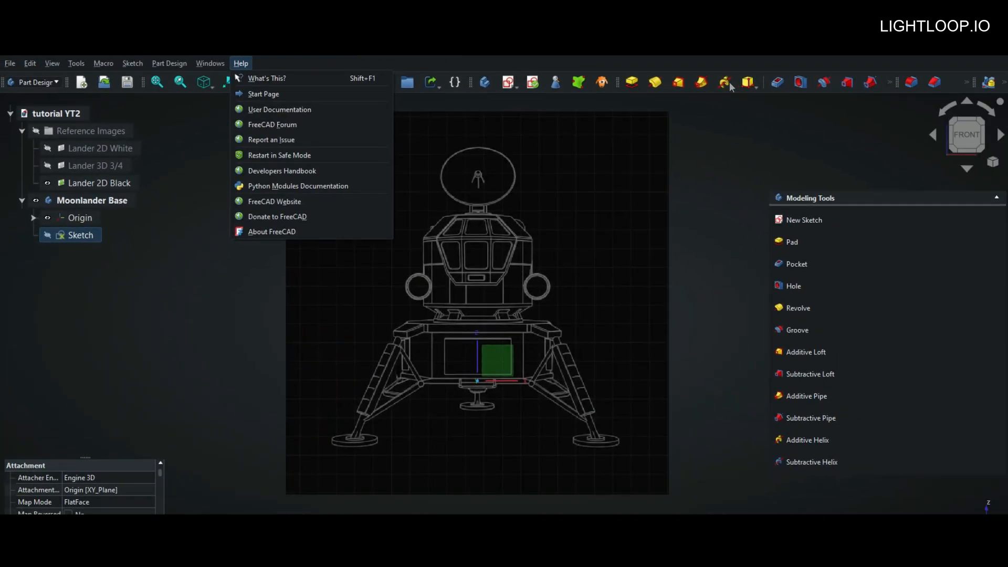
{"action": "mouse_move", "coordinate": [188, 140]}
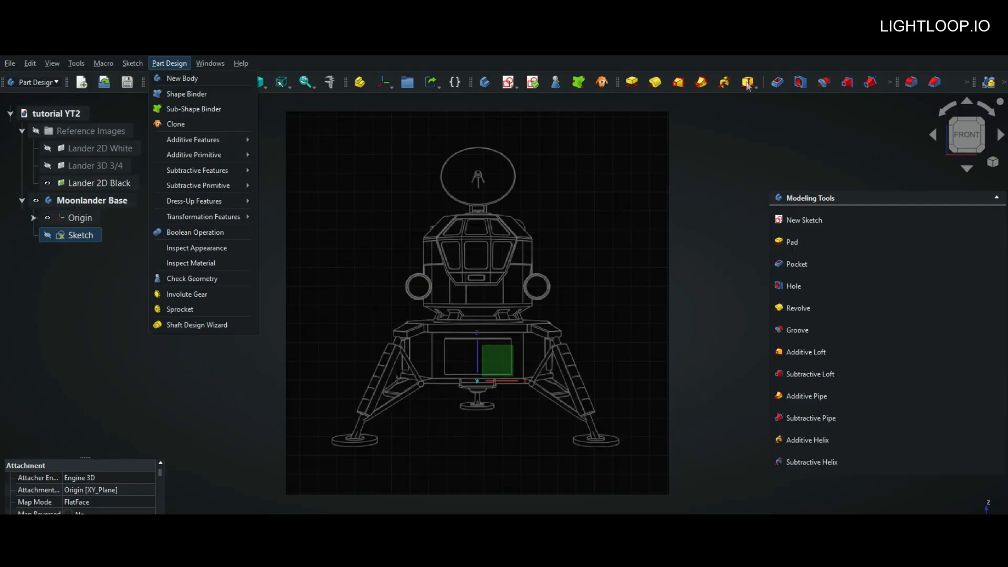
{"action": "mouse_move", "coordinate": [196, 157]}
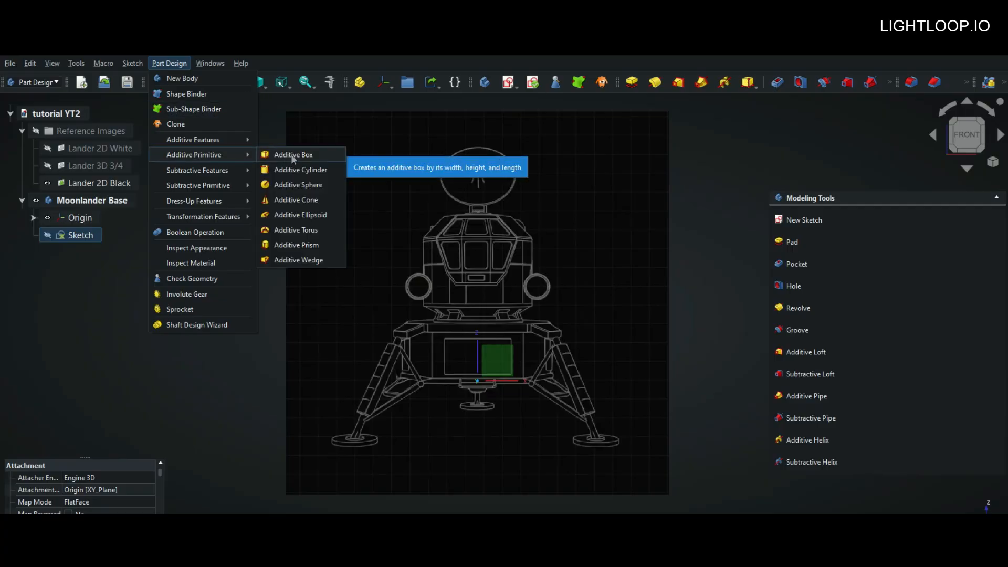
{"action": "left_click", "coordinate": [757, 86]}
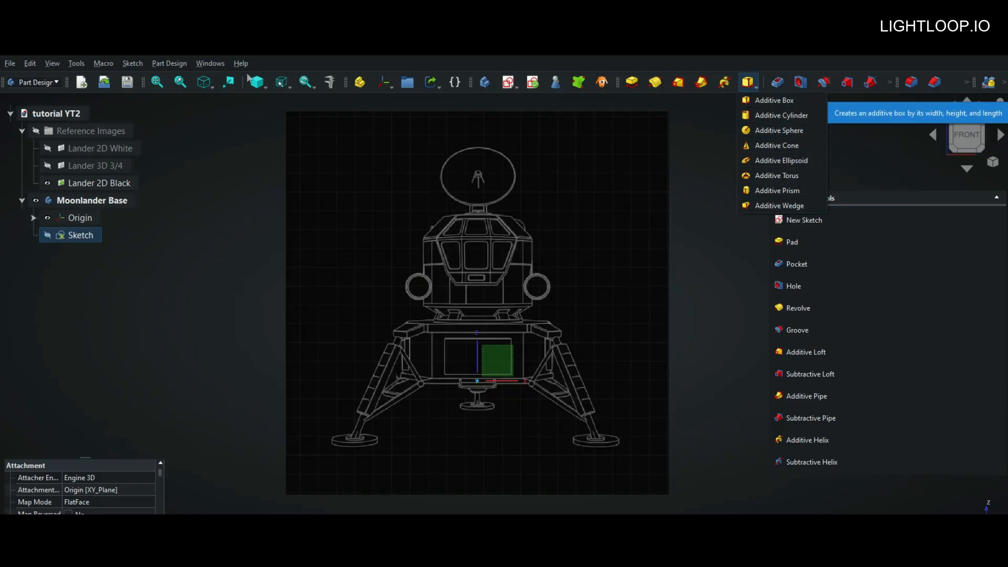
{"action": "left_click", "coordinate": [170, 63]}
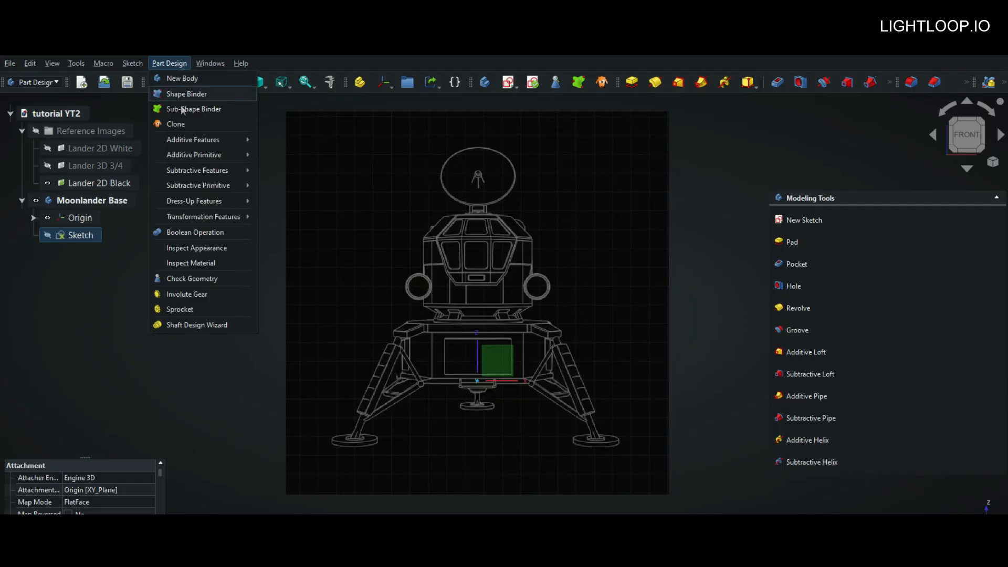
{"action": "mouse_move", "coordinate": [218, 157]}
{"action": "mouse_move", "coordinate": [198, 191]}
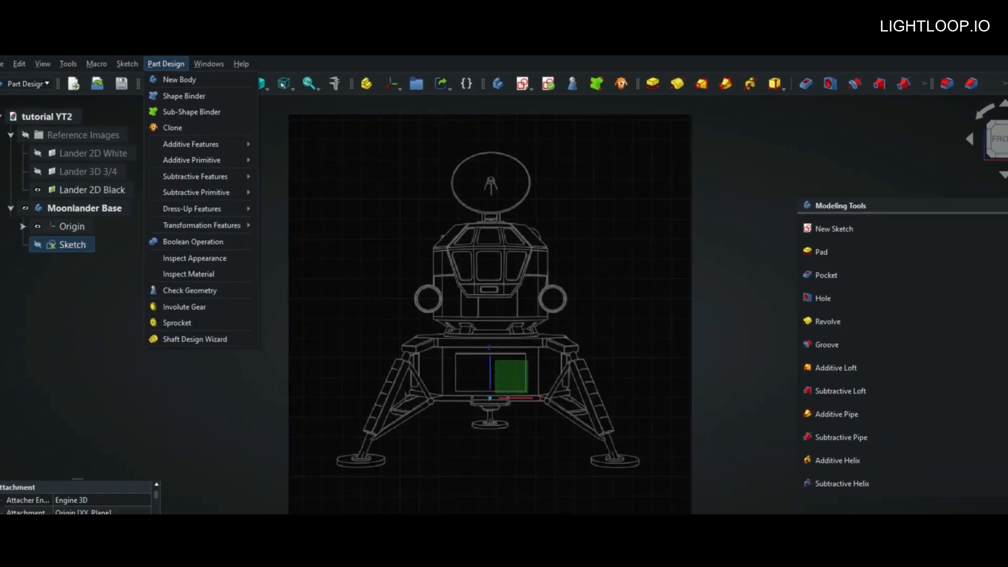
Step: Shift the Part Design toolbars to uncover the transformation tools, and move the view toolbar out and back into place
{"action": "left_click", "coordinate": [974, 87]}
{"action": "left_click_drag", "start_coordinate": [974, 80], "coordinate": [913, 80]}
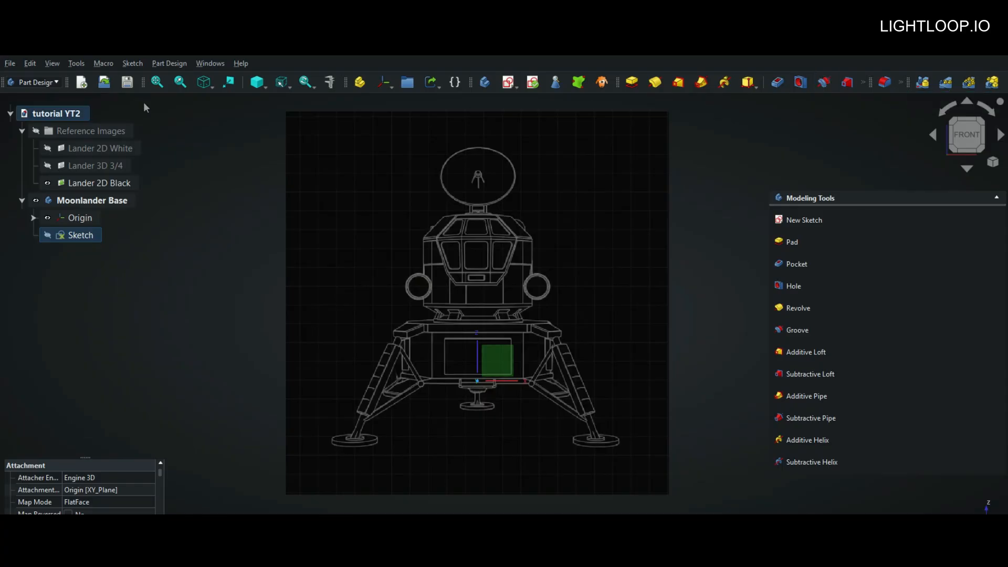
{"action": "left_click_drag", "start_coordinate": [144, 82], "coordinate": [2, 104]}
{"action": "left_click_drag", "start_coordinate": [99, 100], "coordinate": [157, 82]}
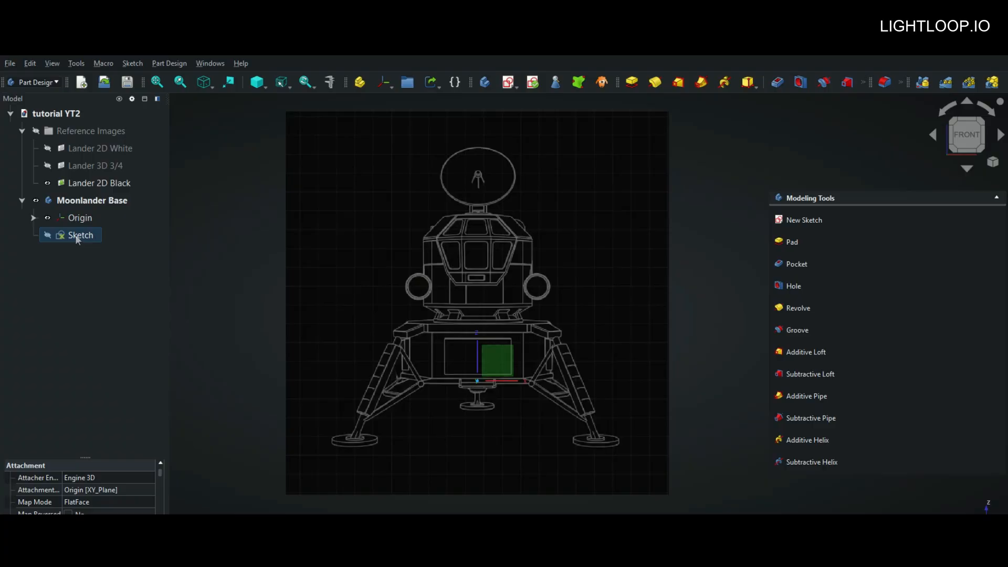
Step: Rename the Moonlander Base's sketch as Base Bottom
{"action": "left_click", "coordinate": [79, 235]}
{"action": "type", "text": "Base Bottom"}
{"action": "left_click", "coordinate": [130, 257]}
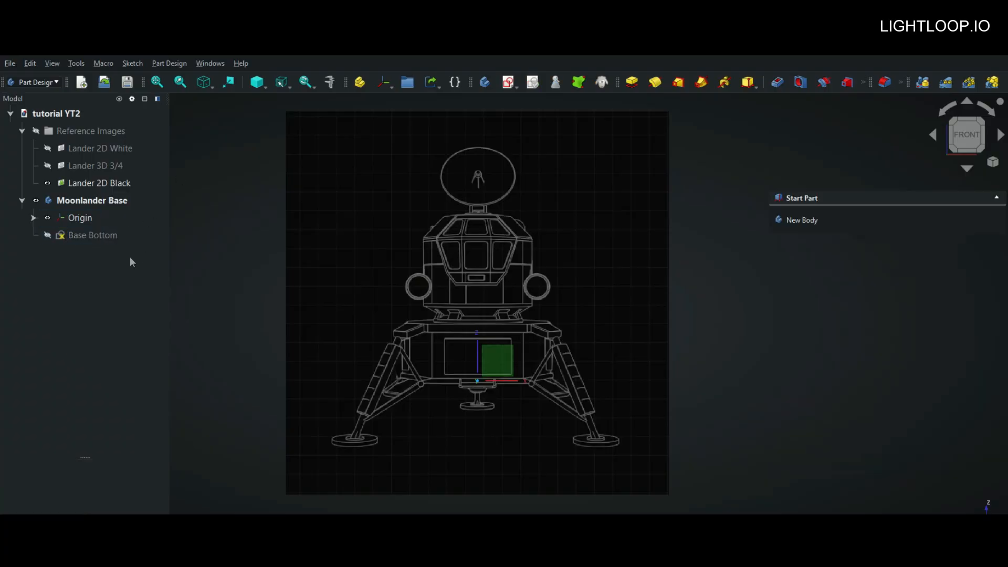
Step: Reopen the Base Bottom sketch, inspect the square's vertical dimension in its edit dialog, and leave the sketch
{"action": "double_click", "coordinate": [87, 235]}
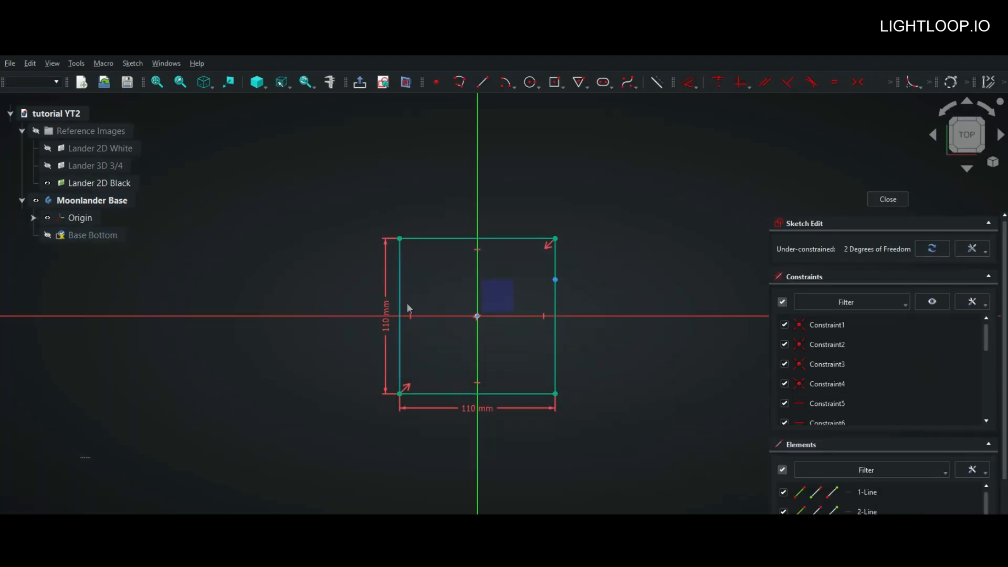
{"action": "left_click", "coordinate": [385, 324]}
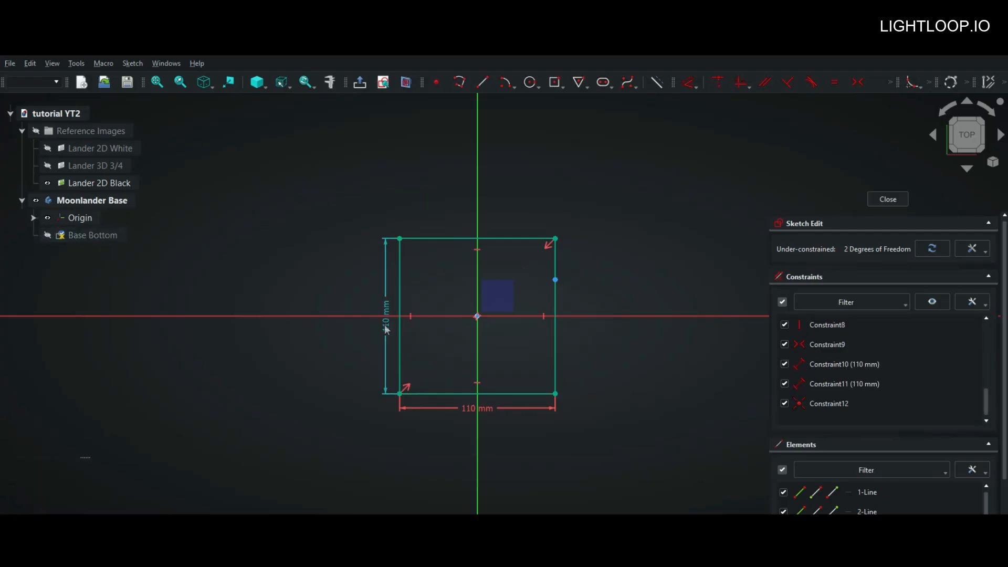
{"action": "double_click", "coordinate": [386, 329]}
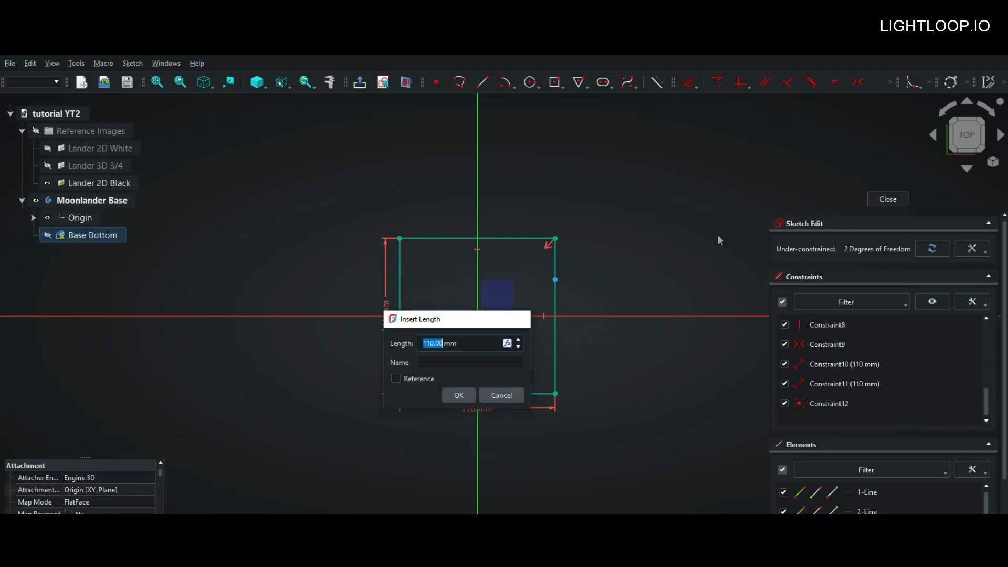
{"action": "left_click", "coordinate": [522, 319]}
{"action": "left_click", "coordinate": [887, 200]}
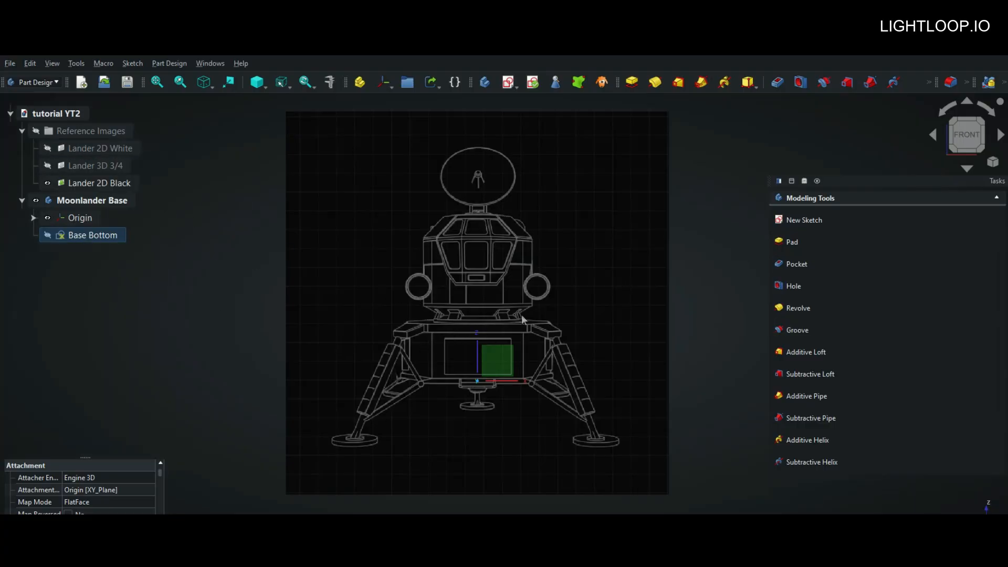
Step: Pad the Base Bottom sketch upward to a length of 41 mm, matching the lander base in the front reference image
{"action": "middle_click_drag", "start_coordinate": [614, 288], "coordinate": [527, 350]}
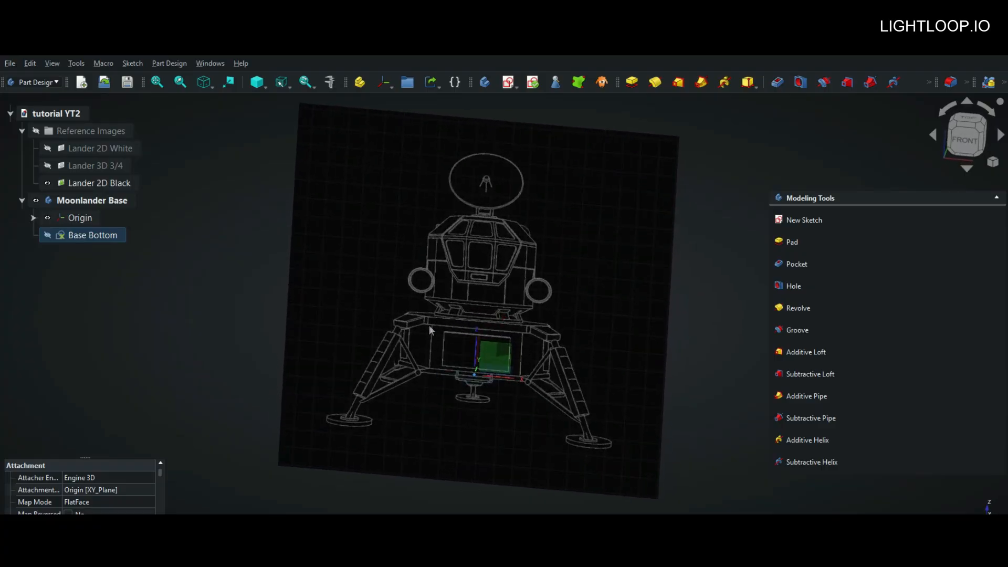
{"action": "middle_click_drag", "start_coordinate": [395, 342], "coordinate": [405, 345]}
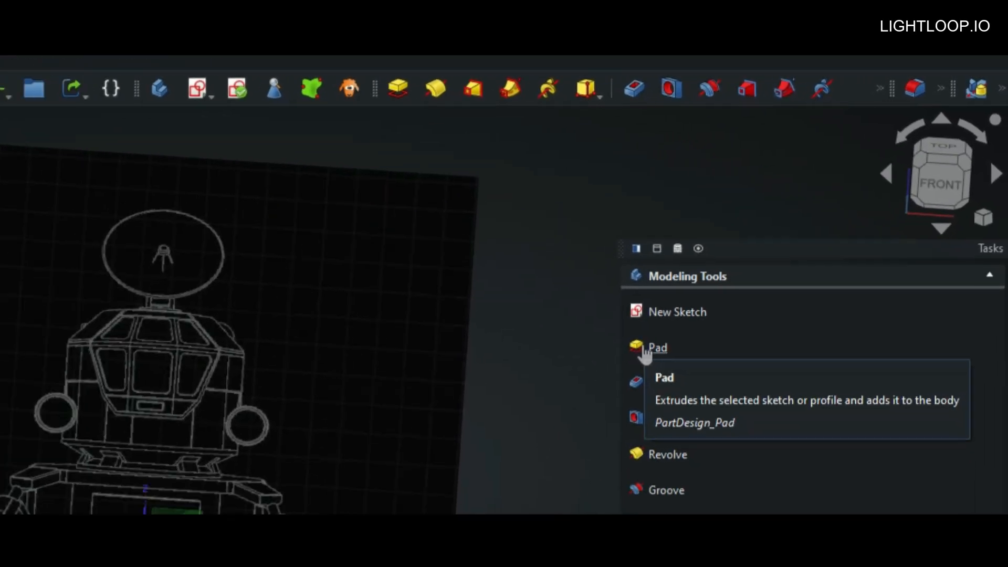
{"action": "middle_click_drag", "start_coordinate": [344, 451], "coordinate": [376, 447]}
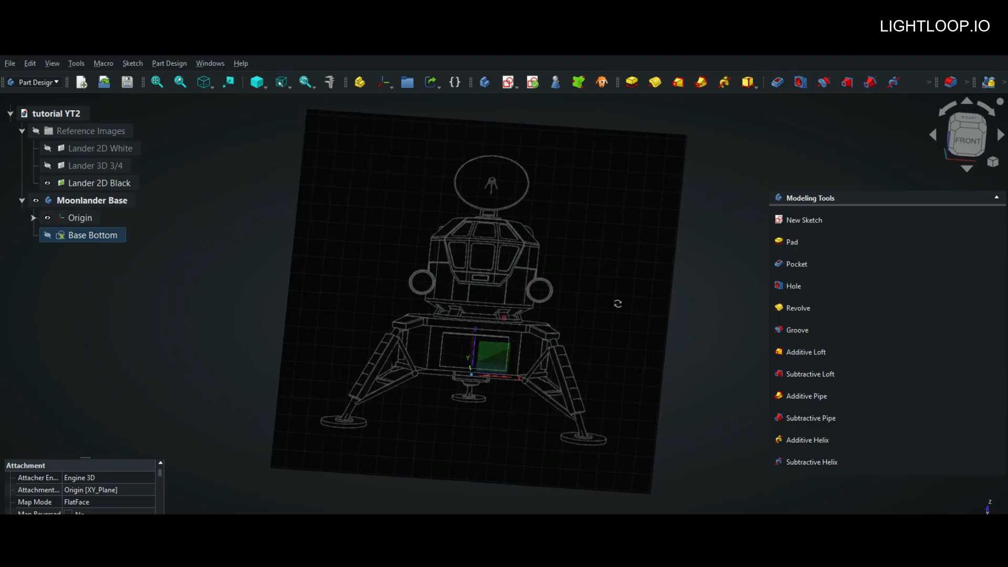
{"action": "mouse_move", "coordinate": [617, 303]}
{"action": "middle_mouse_down"}
{"action": "mouse_move", "coordinate": [625, 333]}
{"action": "mouse_move", "coordinate": [632, 312]}
{"action": "mouse_move", "coordinate": [621, 293]}
{"action": "middle_mouse_up"}
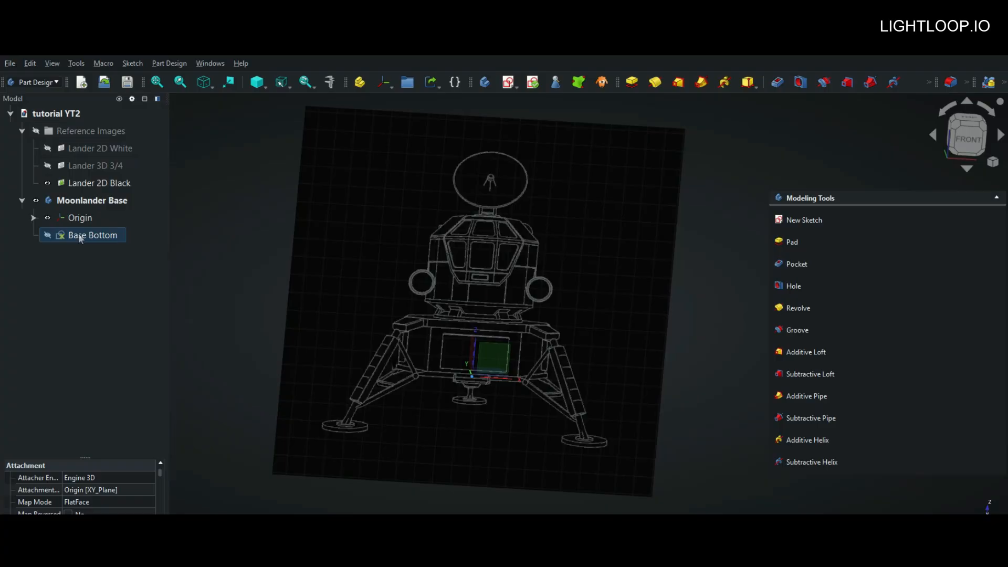
{"action": "left_click", "coordinate": [797, 244]}
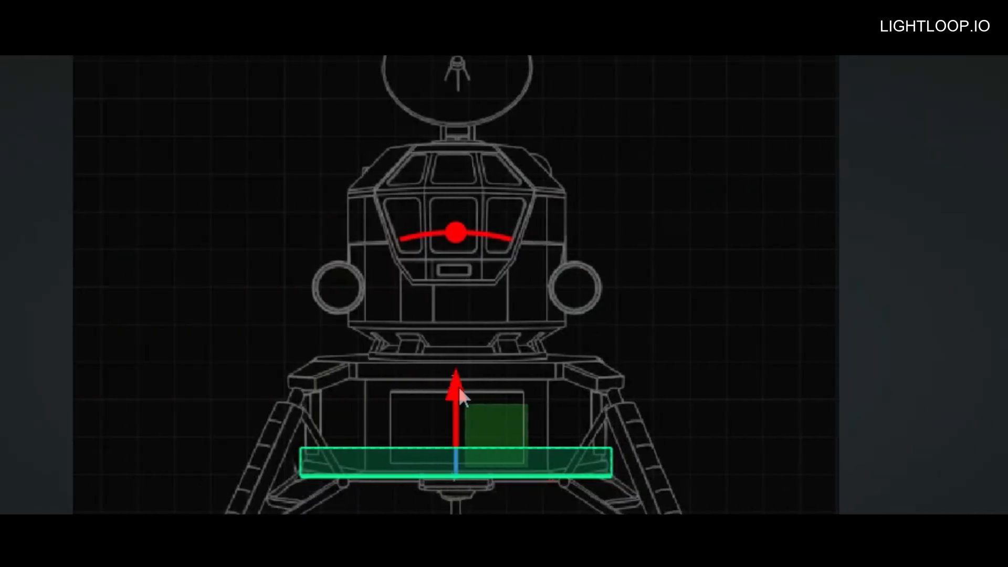
{"action": "left_click_drag", "start_coordinate": [406, 398], "coordinate": [469, 318]}
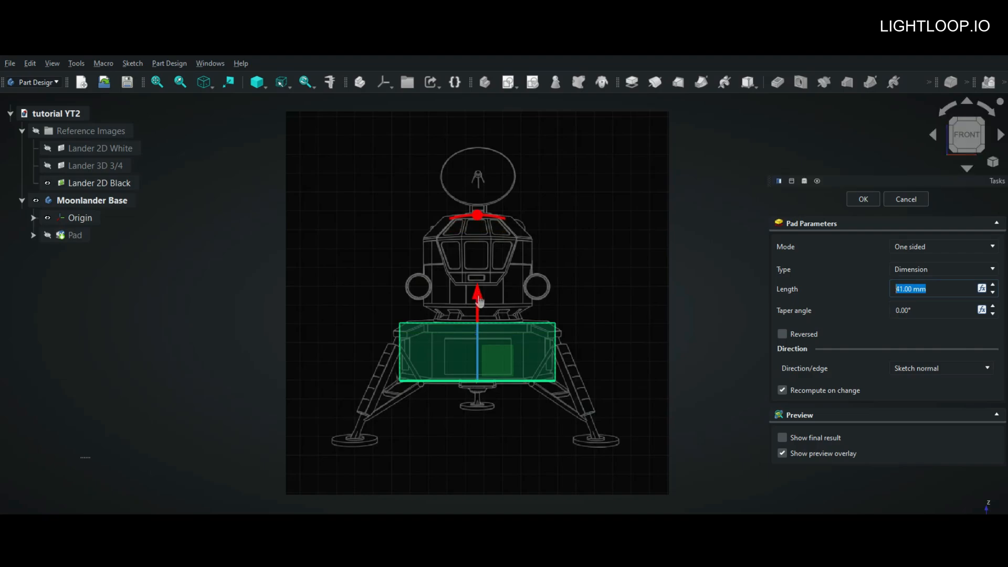
{"action": "left_click_drag", "start_coordinate": [478, 301], "coordinate": [482, 303]}
Step: Move the navigation cube aside, look at its view options, and move it back near the corner
{"action": "left_click_drag", "start_coordinate": [966, 142], "coordinate": [788, 147]}
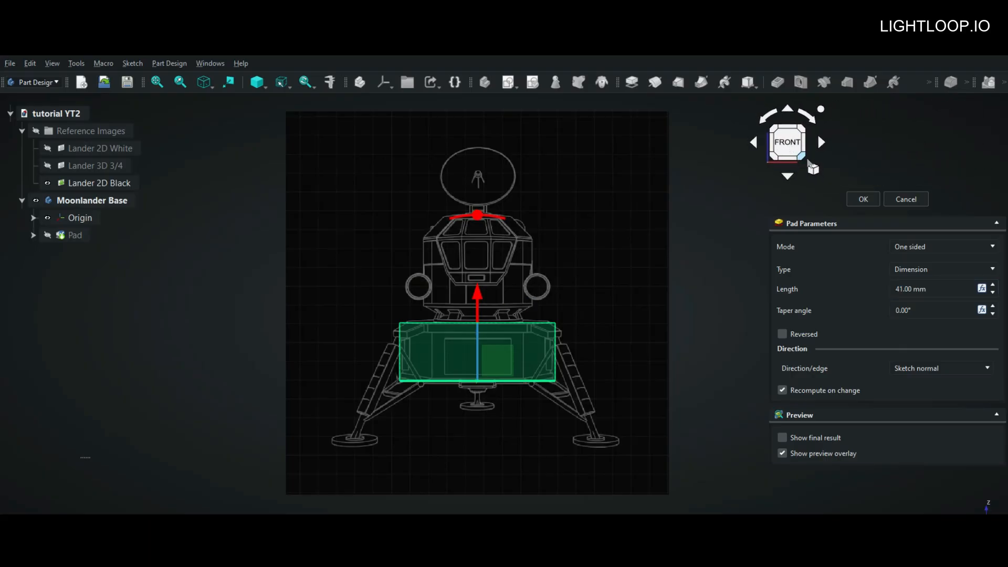
{"action": "left_click", "coordinate": [814, 171]}
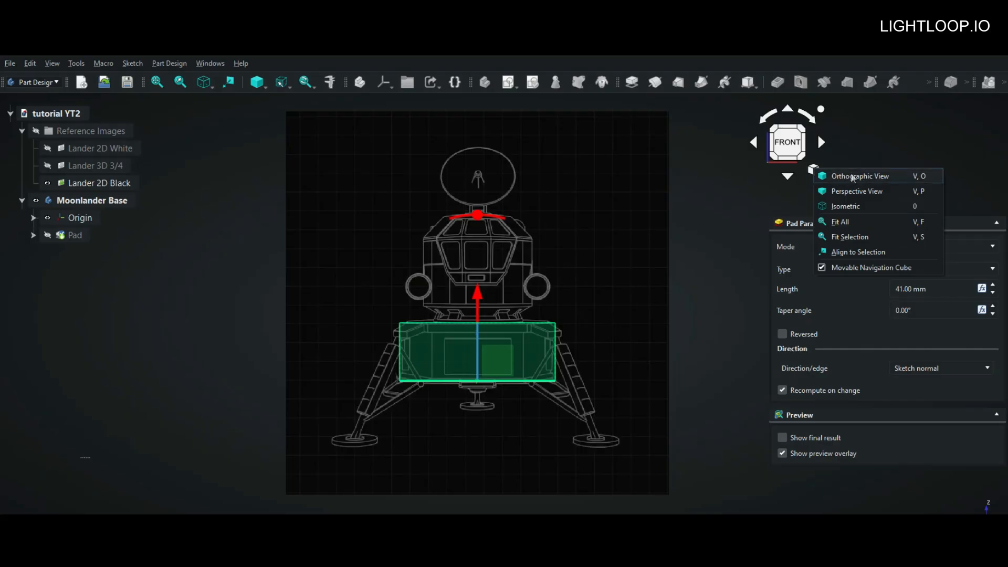
{"action": "left_click", "coordinate": [849, 152]}
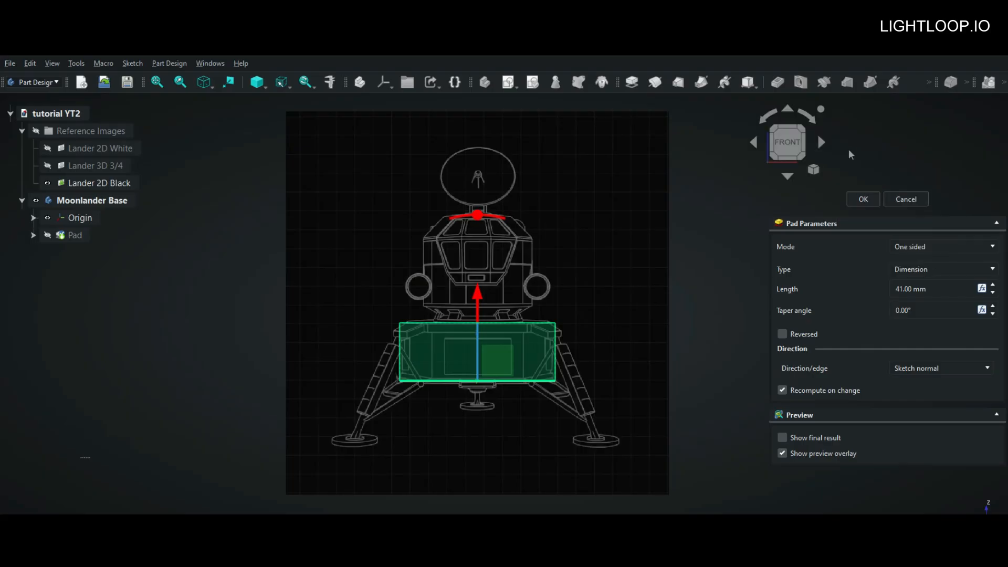
{"action": "left_click_drag", "start_coordinate": [801, 144], "coordinate": [966, 144]}
Step: Accept the pad and expand it in the model tree to show the Base Bottom sketch nested under it
{"action": "left_click", "coordinate": [864, 199]}
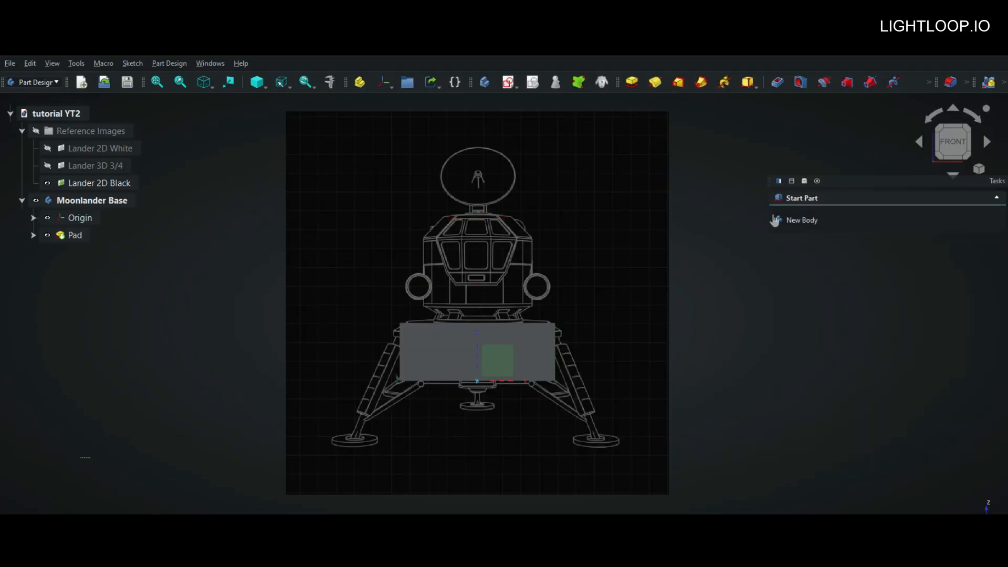
{"action": "middle_click_drag", "start_coordinate": [583, 249], "coordinate": [436, 286]}
{"action": "left_click", "coordinate": [72, 237]}
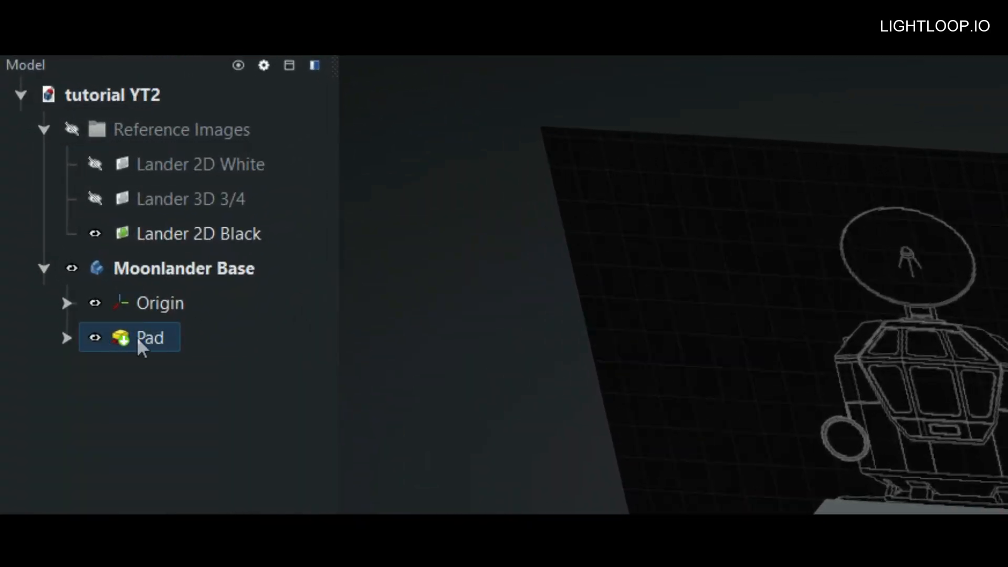
{"action": "left_click", "coordinate": [67, 339]}
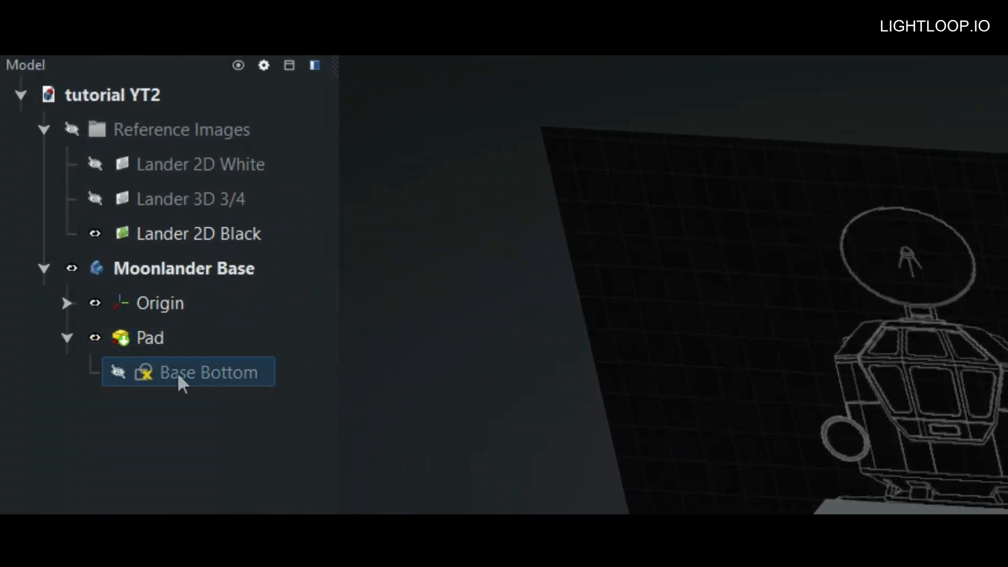
Step: Hide the Lander 2D Black image to inspect the padded base on its own, and show the image again
{"action": "left_click", "coordinate": [96, 235]}
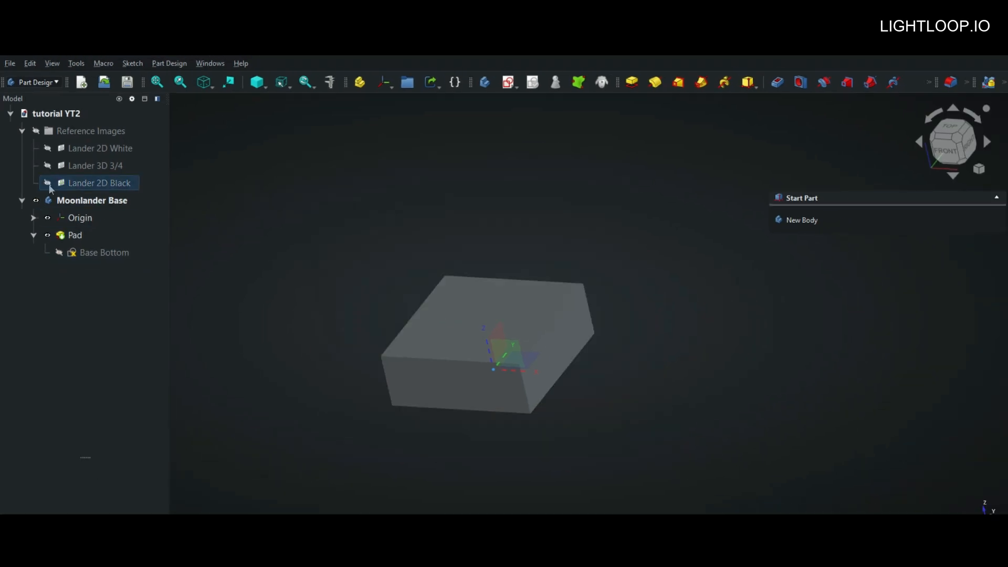
{"action": "mouse_move", "coordinate": [367, 250]}
{"action": "left_mouse_down"}
{"action": "mouse_move", "coordinate": [380, 225]}
{"action": "mouse_move", "coordinate": [479, 235]}
{"action": "mouse_move", "coordinate": [488, 223]}
{"action": "mouse_move", "coordinate": [430, 218]}
{"action": "mouse_move", "coordinate": [398, 238]}
{"action": "mouse_move", "coordinate": [357, 240]}
{"action": "left_mouse_up"}
{"action": "left_click", "coordinate": [48, 184]}
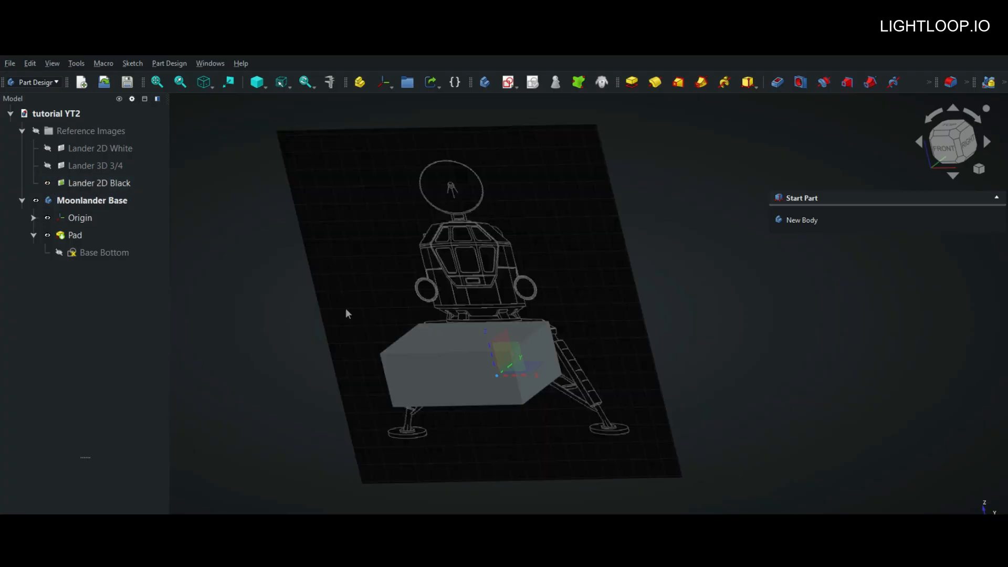
Step: Hide the Moonlander Base body to examine the lander base in the Lander 2D Black reference image, and reorient the view
{"action": "left_click", "coordinate": [35, 200]}
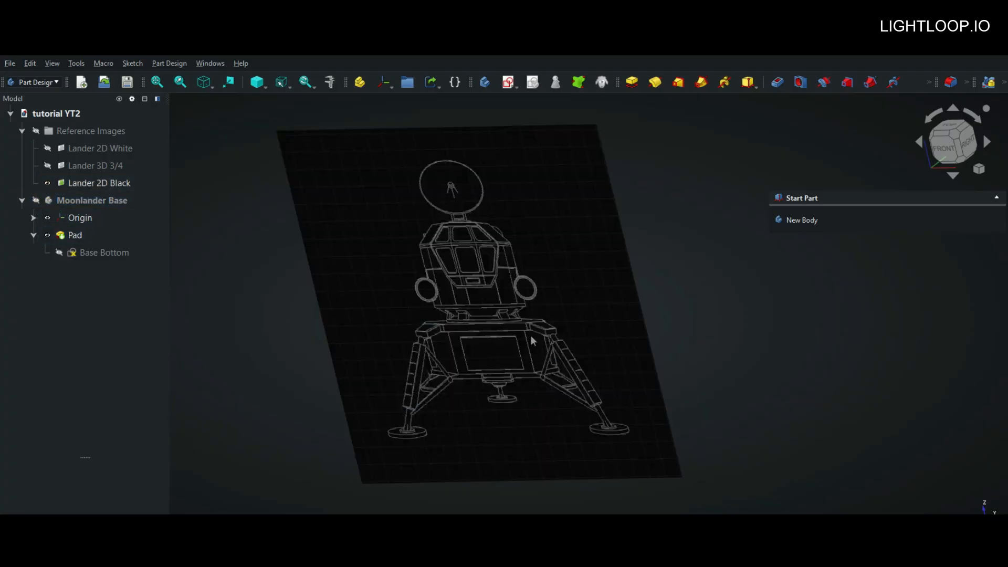
{"action": "left_click_drag", "start_coordinate": [517, 312], "coordinate": [632, 284]}
{"action": "left_click", "coordinate": [952, 141]}
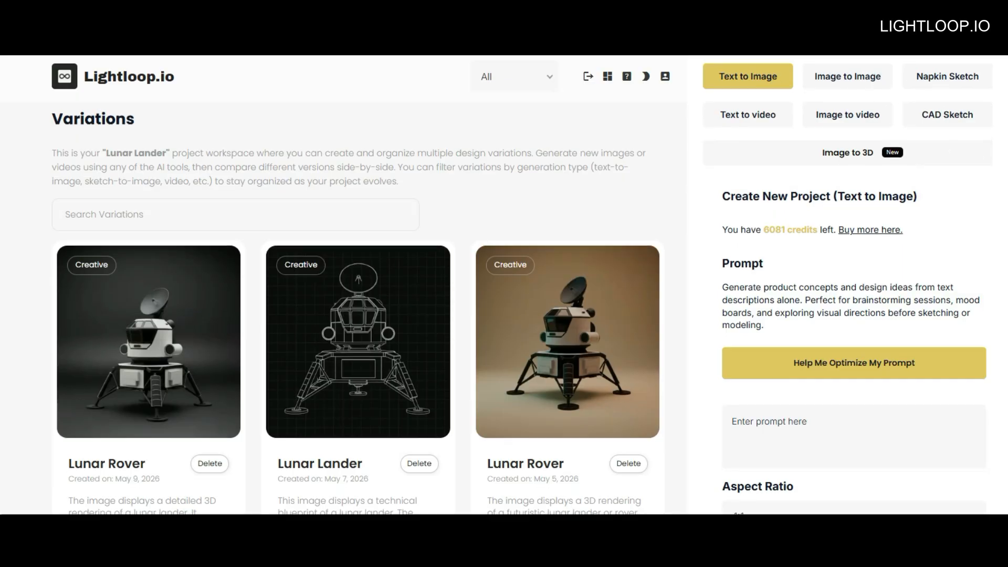
Step: Switch to the Lightloop.io Lunar Lander project, browse its variations, and enlarge the Lunar Rover image on the white block to study the design
{"action": "scroll", "coordinate": [929, 168], "scroll_direction": "down", "scroll_amount": 3}
{"action": "scroll", "coordinate": [1003, 283], "scroll_direction": "down", "scroll_amount": 10}
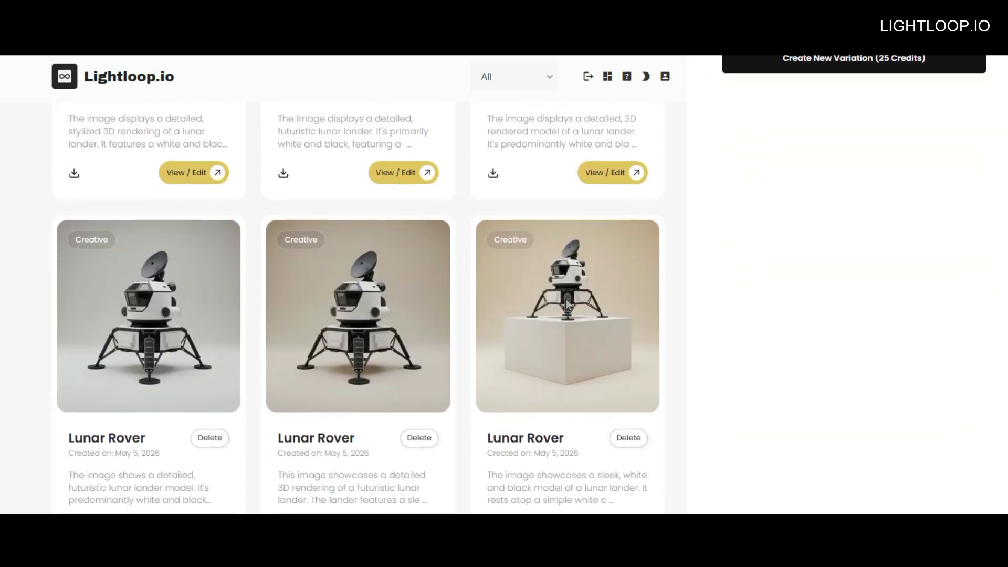
{"action": "left_click", "coordinate": [566, 300]}
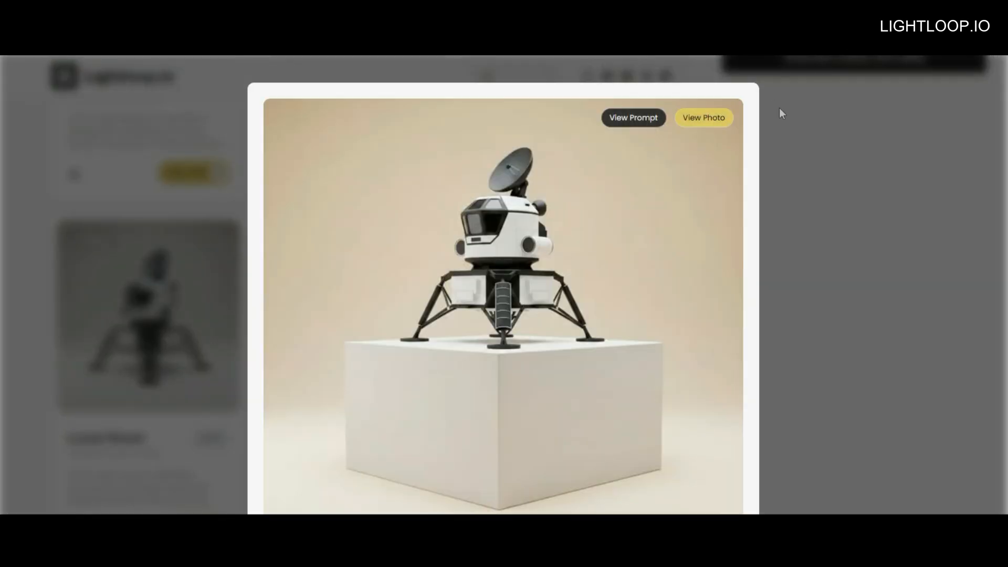
{"action": "left_click", "coordinate": [876, 135]}
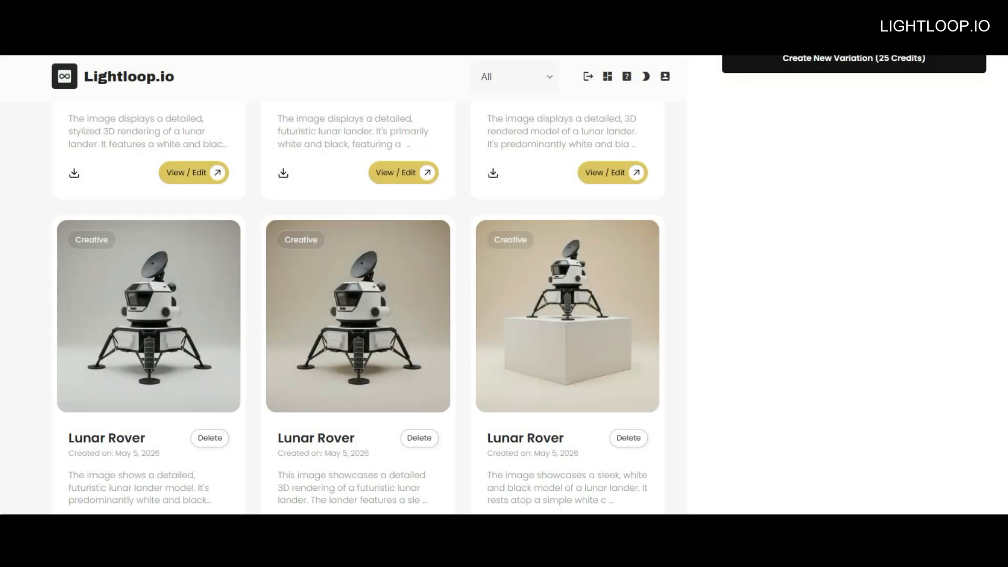
{"action": "scroll", "coordinate": [1001, 218], "scroll_direction": "up", "scroll_amount": 4}
{"action": "scroll", "coordinate": [1001, 218], "scroll_direction": "up", "scroll_amount": 4}
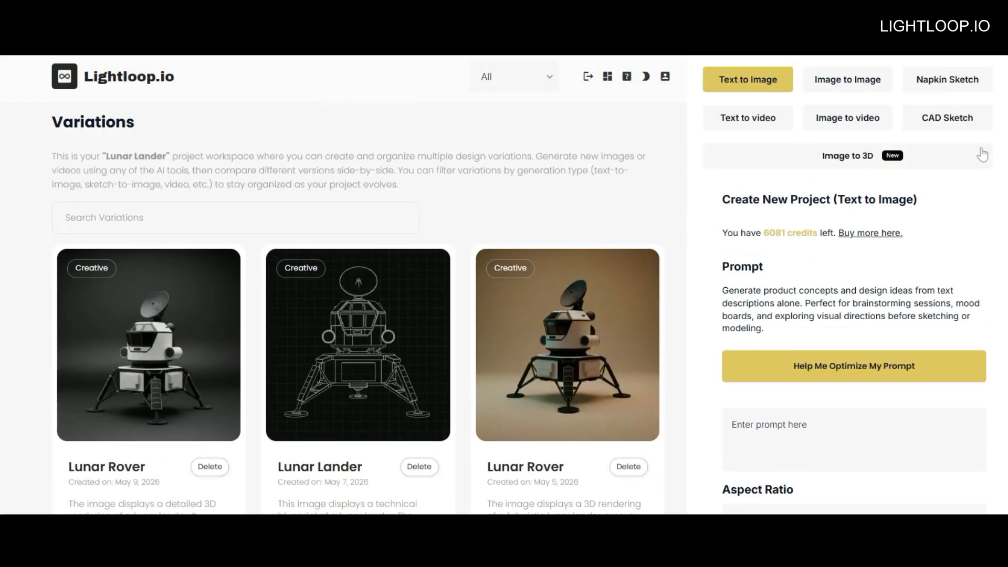